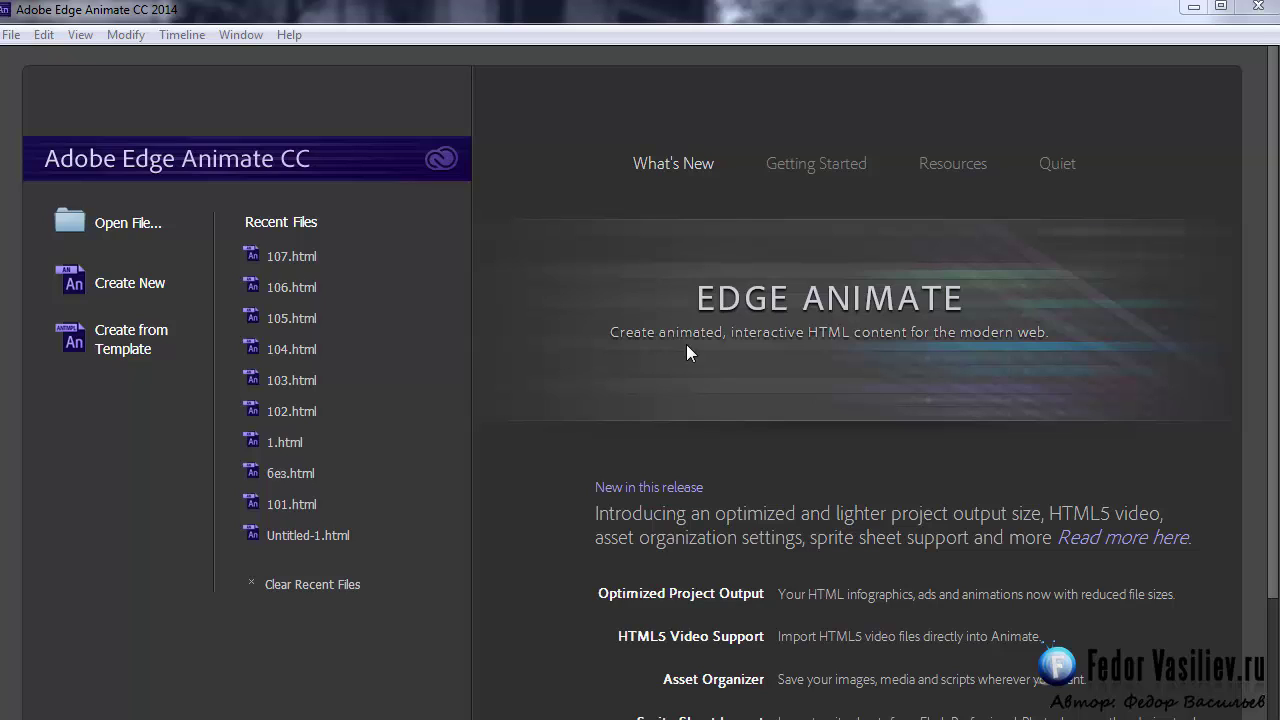
Step: Create a new blank composition
{"action": "left_click", "coordinate": [118, 285]}
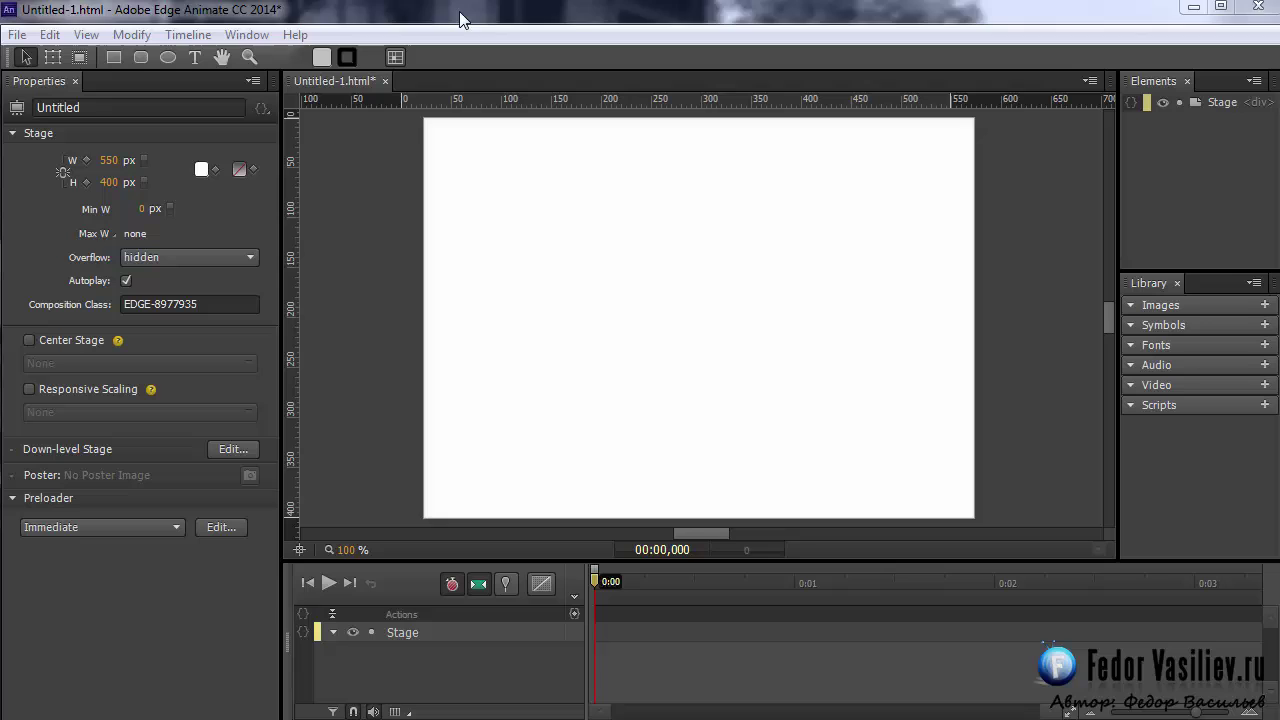
{"action": "left_click", "coordinate": [460, 14]}
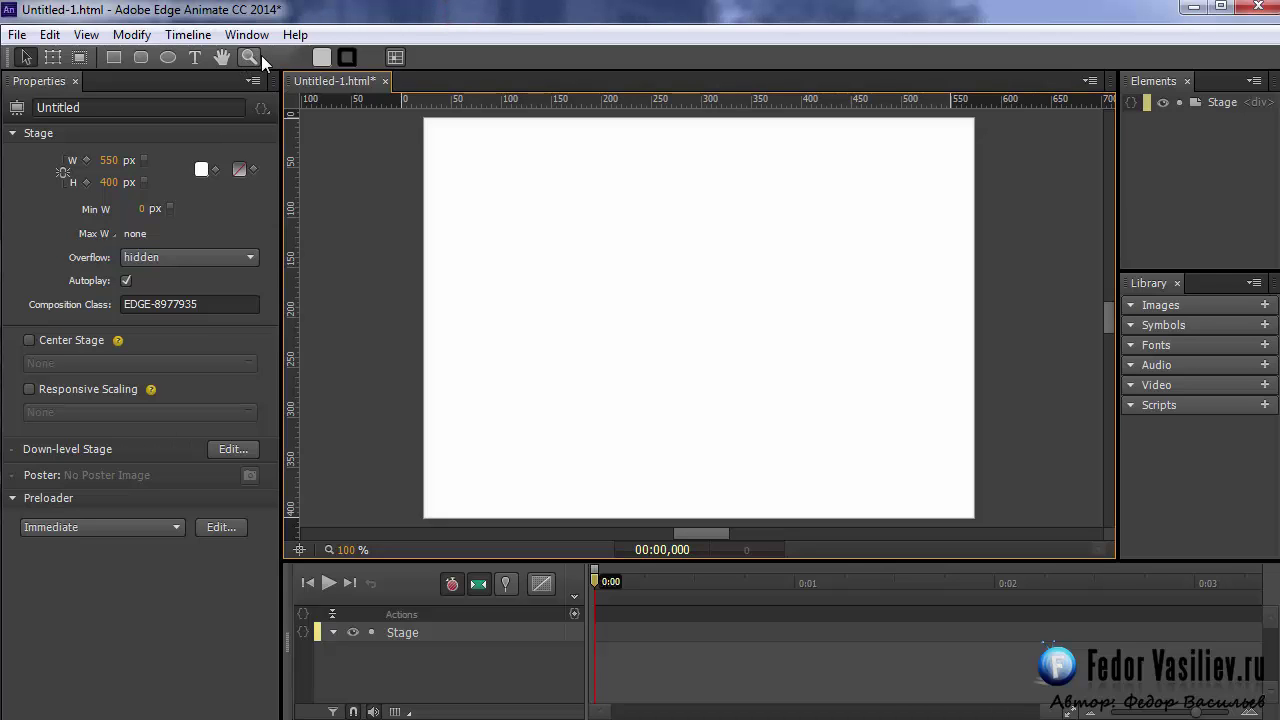
Step: Check which release of Adobe Edge Animate CC is installed, using its About information
{"action": "left_click", "coordinate": [295, 36]}
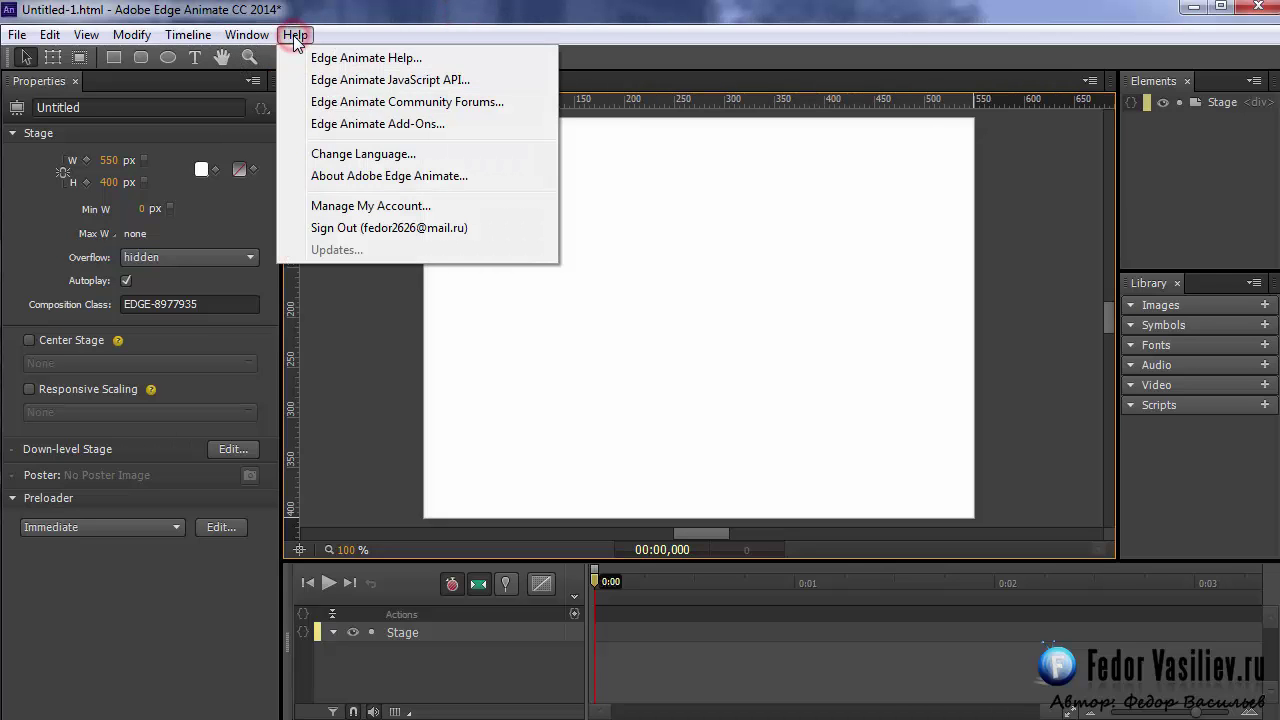
{"action": "left_click", "coordinate": [348, 182]}
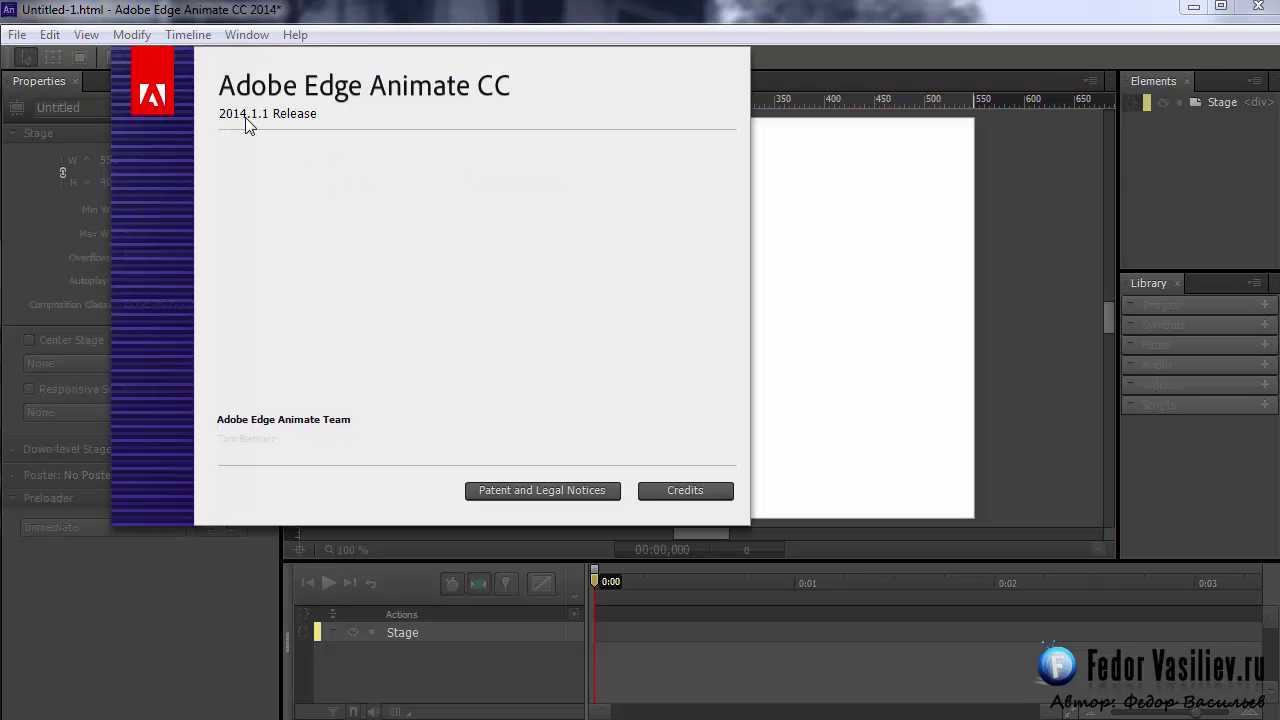
{"action": "left_click", "coordinate": [297, 118]}
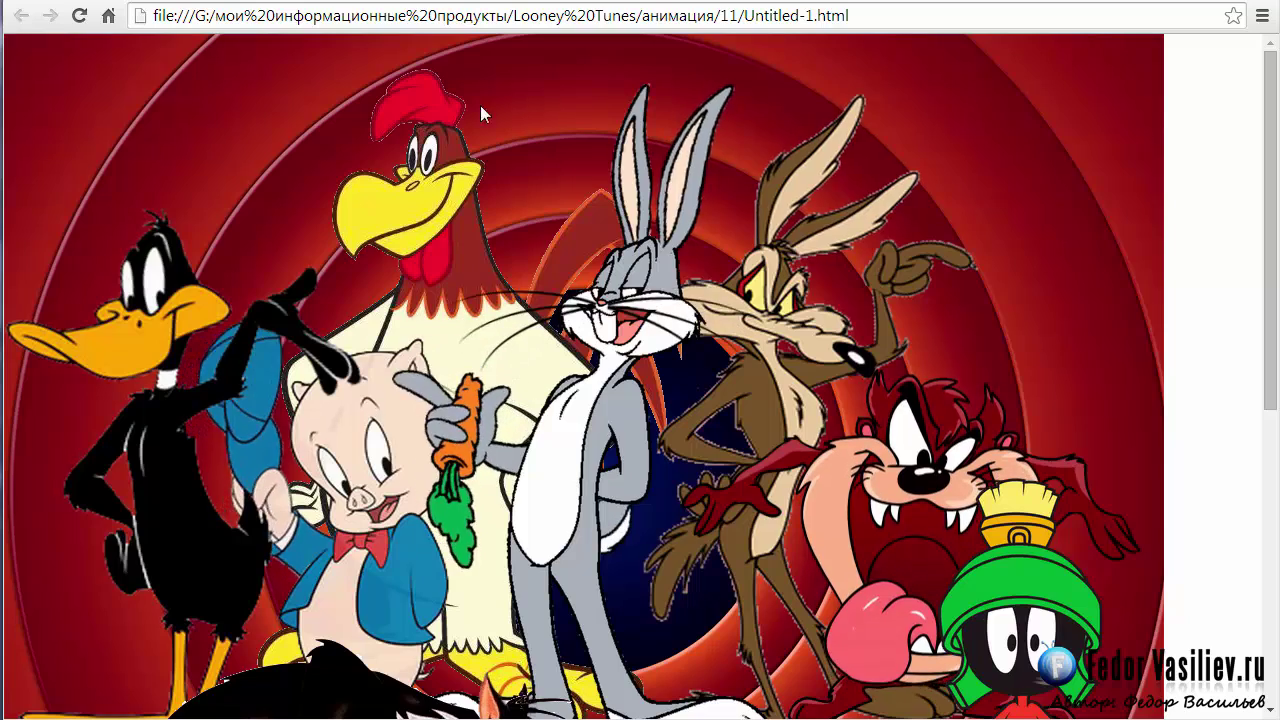
Step: Switch to the browser, reload the Looney Tunes animation page Untitled-1.html and examine its animated characters from top to bottom
{"action": "left_click", "coordinate": [80, 17]}
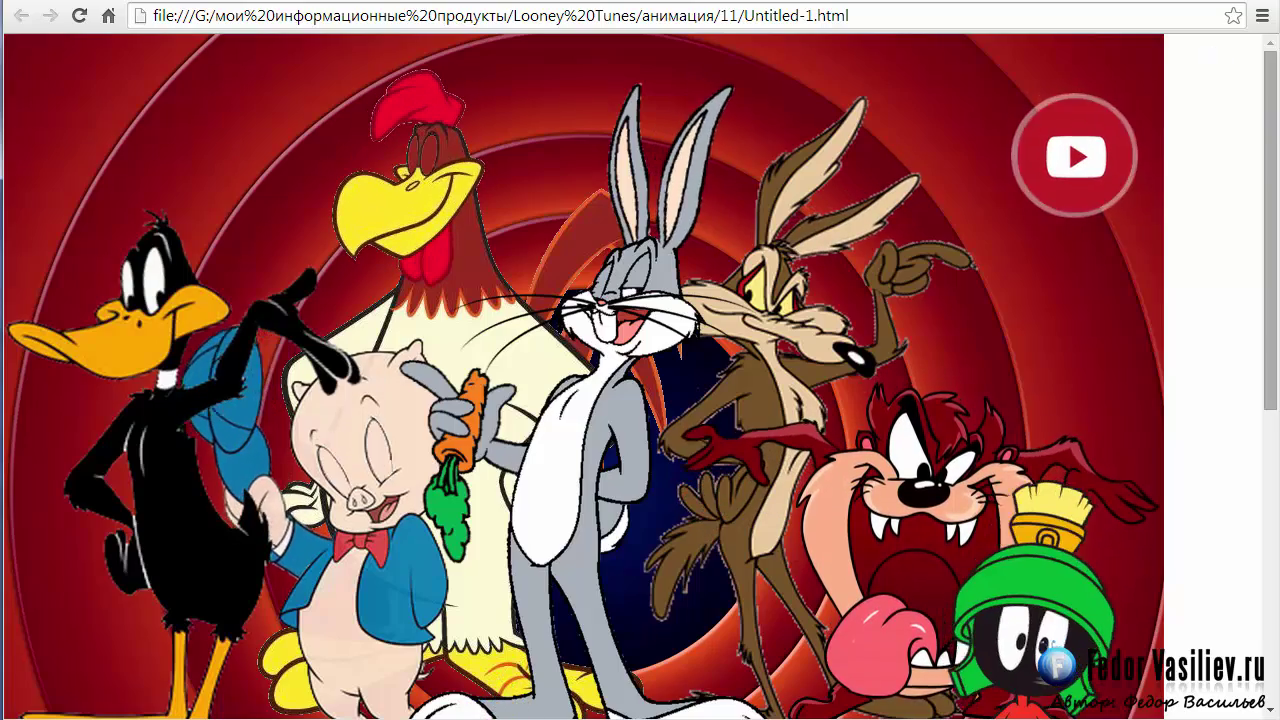
{"action": "left_click_drag", "start_coordinate": [1265, 155], "coordinate": [1265, 316]}
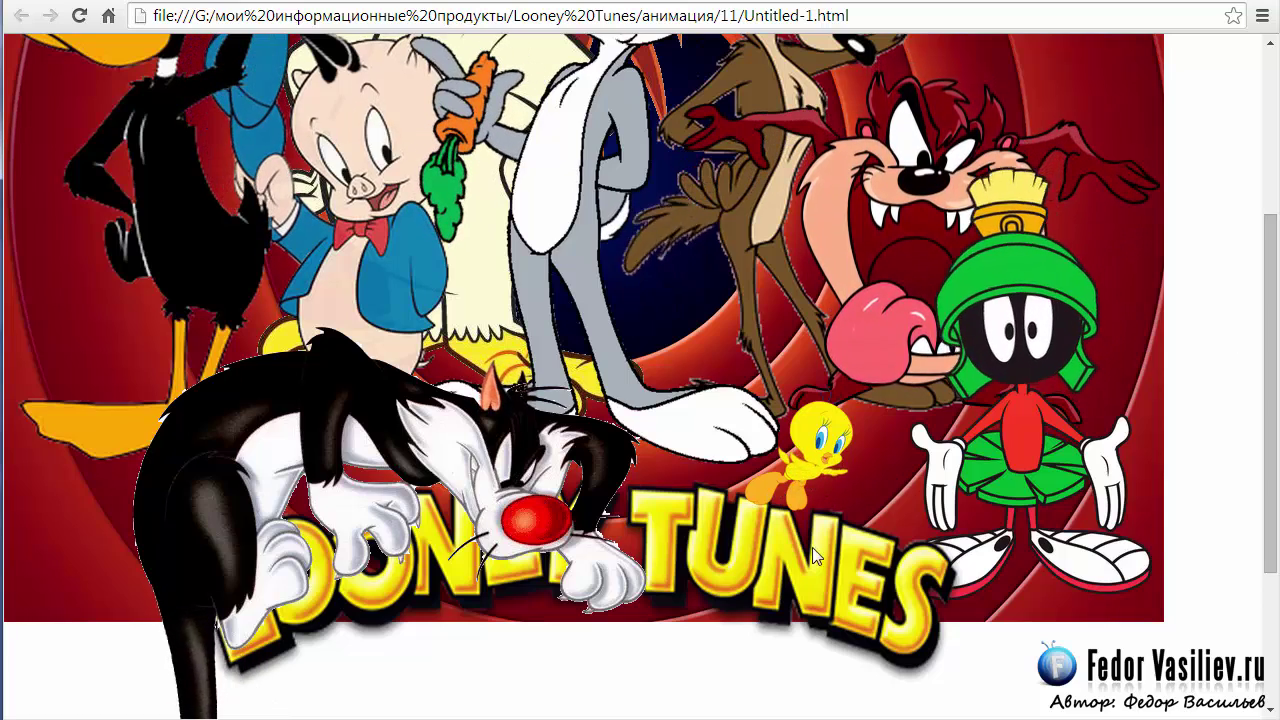
{"action": "left_click_drag", "start_coordinate": [1270, 320], "coordinate": [1270, 178]}
{"action": "scroll", "coordinate": [1263, 349], "scroll_direction": "down", "scroll_amount": 2}
{"action": "scroll", "coordinate": [1257, 408], "scroll_direction": "up", "scroll_amount": 1}
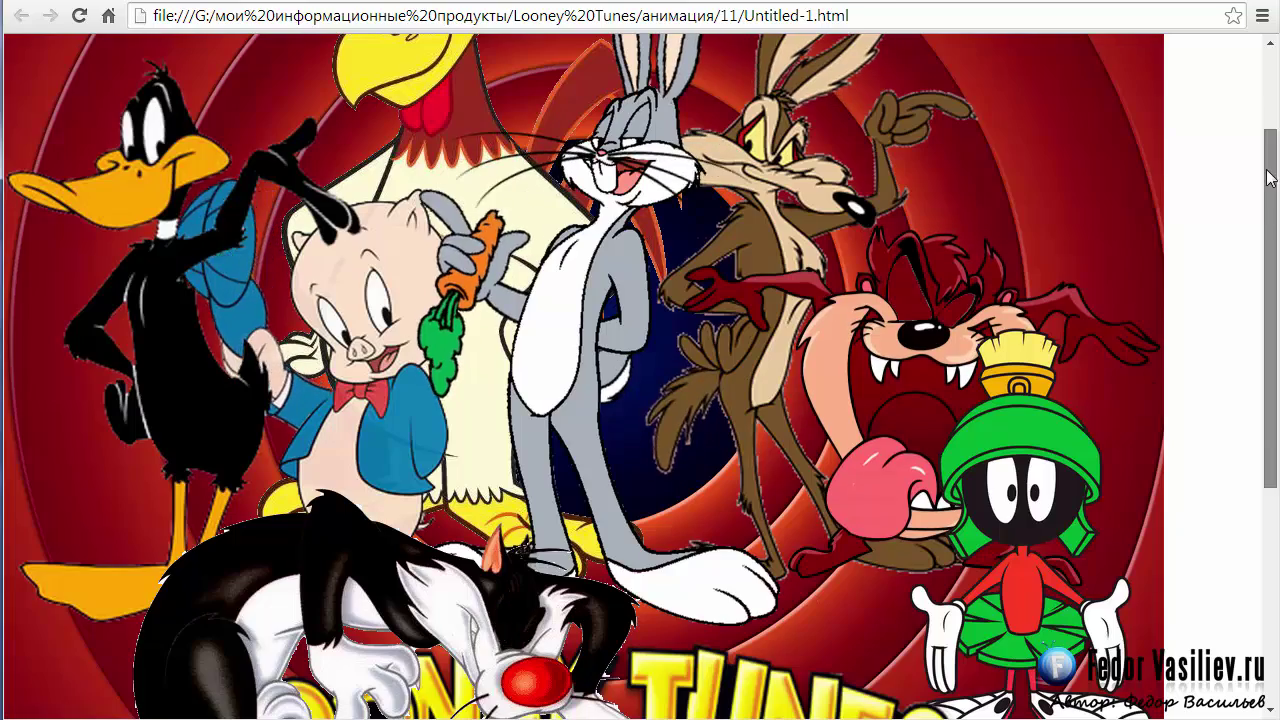
{"action": "scroll", "coordinate": [712, 327], "scroll_direction": "up", "scroll_amount": 1}
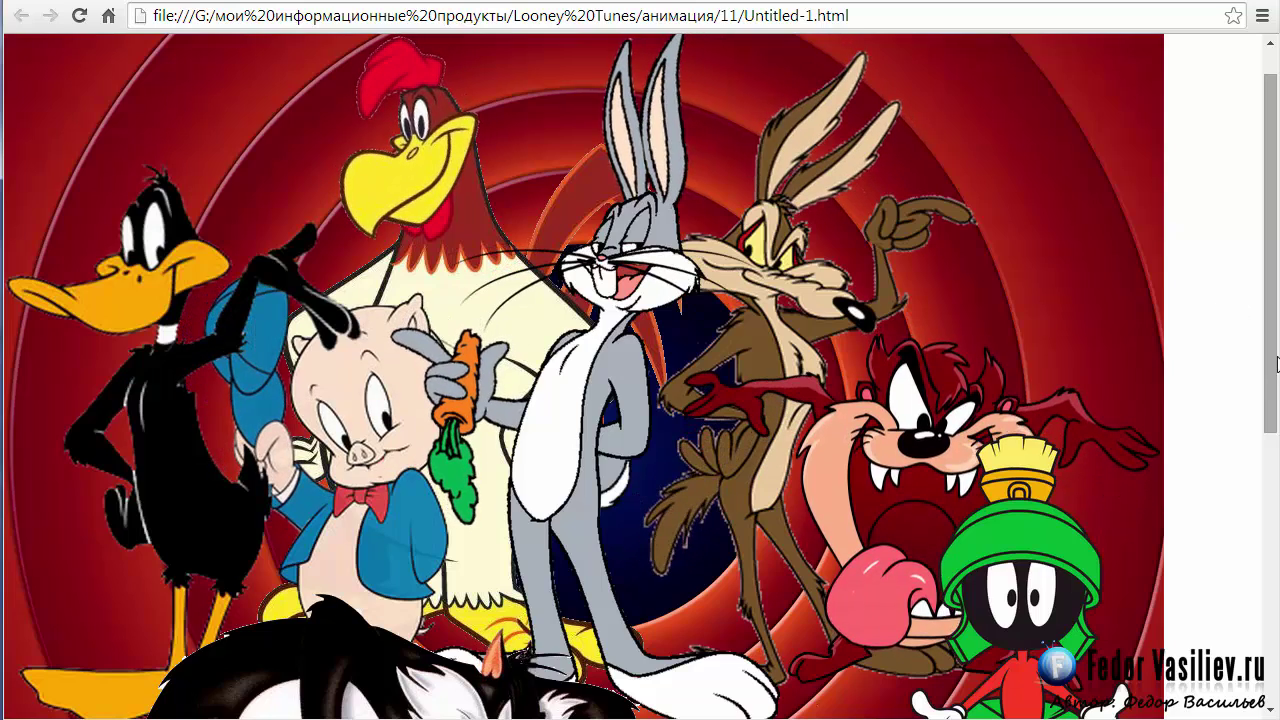
{"action": "scroll", "coordinate": [1268, 360], "scroll_direction": "up", "scroll_amount": 1}
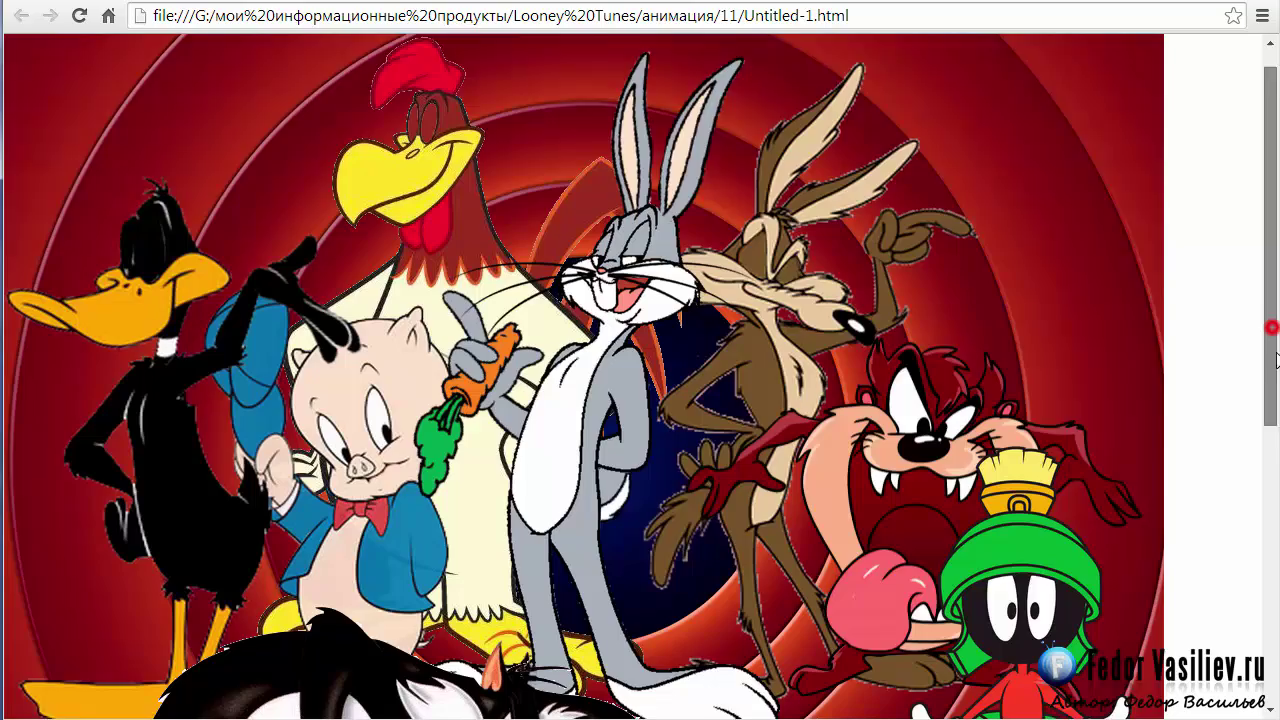
{"action": "mouse_move", "coordinate": [1274, 333]}
{"action": "left_mouse_down"}
{"action": "mouse_move", "coordinate": [1270, 443]}
{"action": "mouse_move", "coordinate": [1268, 337]}
{"action": "left_mouse_up"}
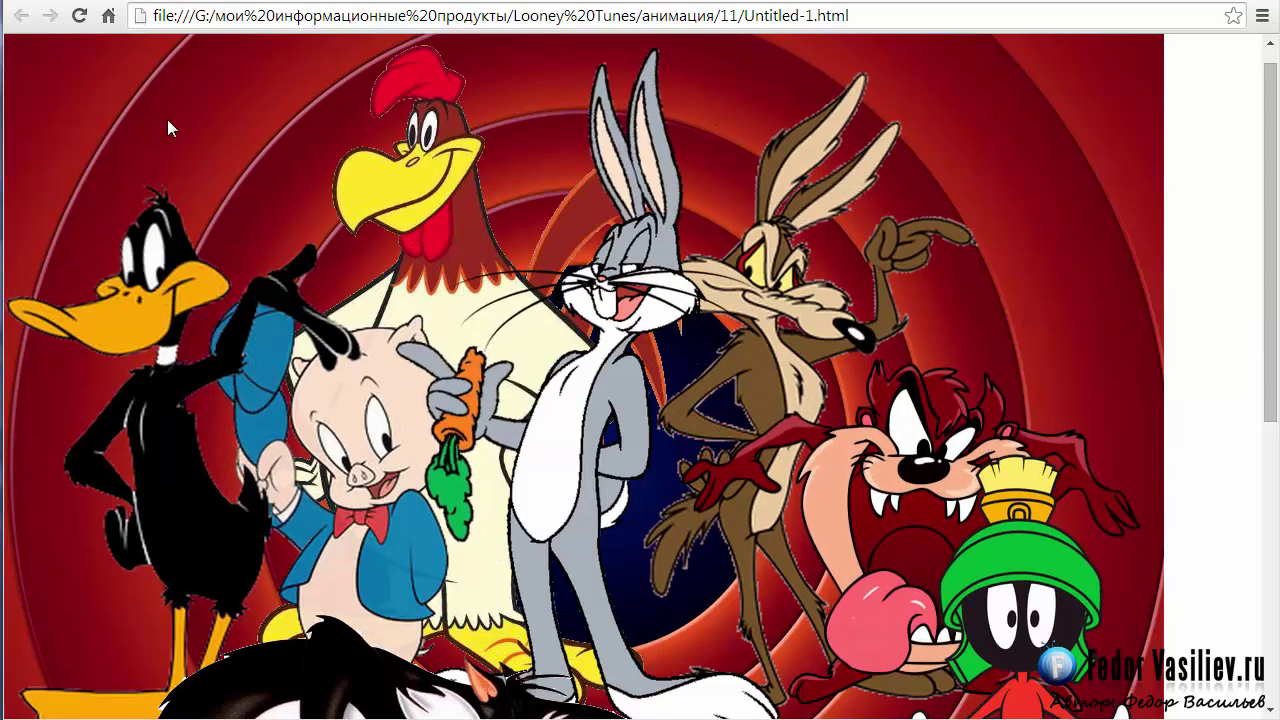
Step: Switch to the анатомия-мышц.рф site and examine its interactive back and front muscle diagrams
{"action": "left_click", "coordinate": [112, 2]}
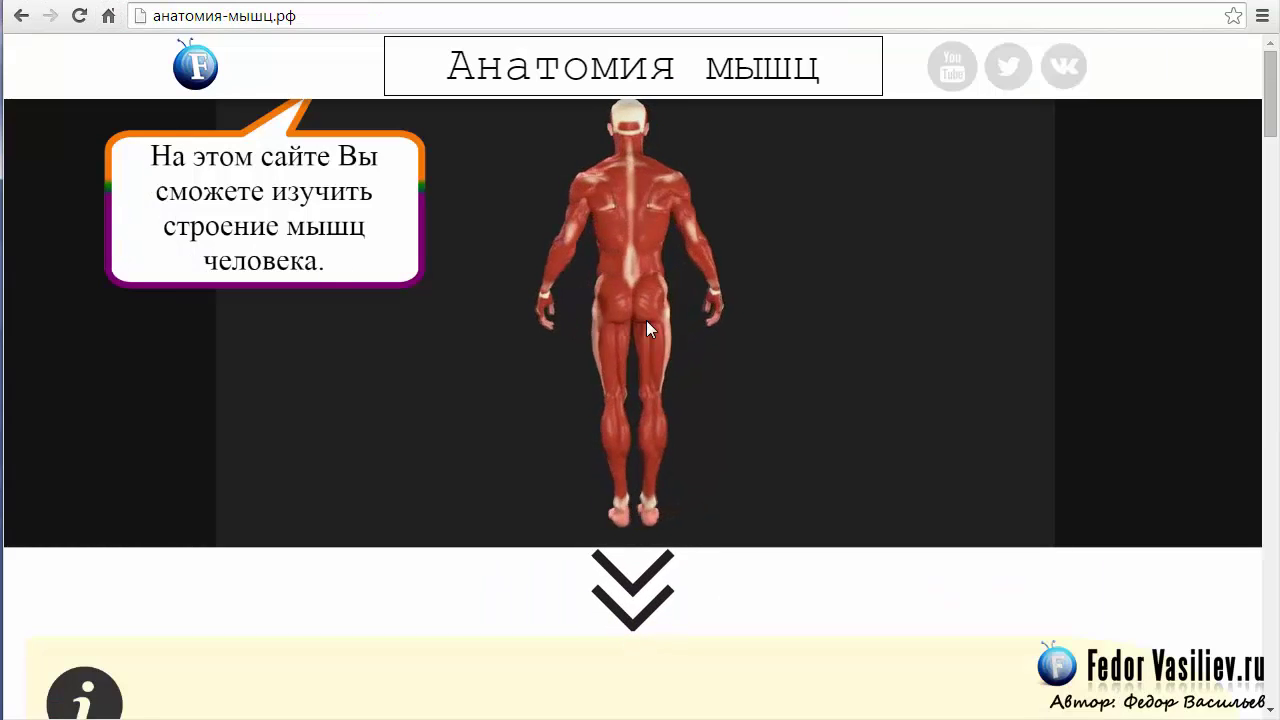
{"action": "left_click_drag", "start_coordinate": [1273, 105], "coordinate": [1273, 292]}
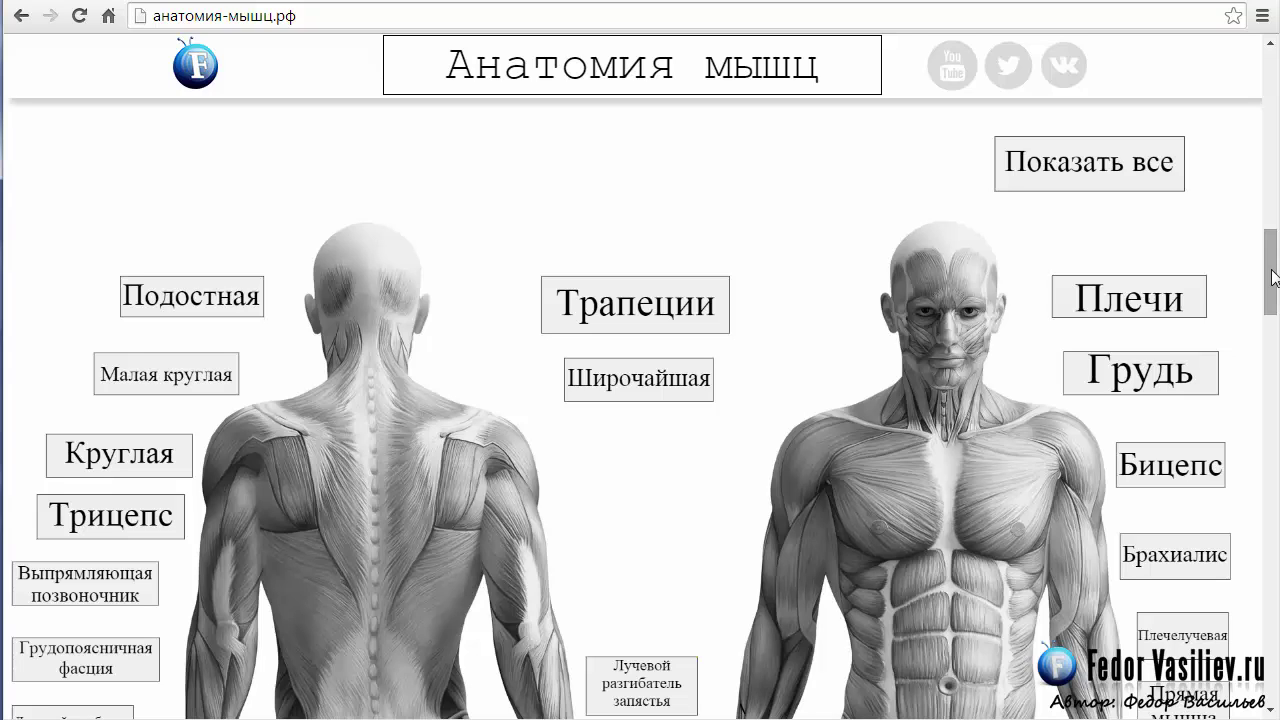
{"action": "scroll", "coordinate": [1273, 270], "scroll_direction": "up", "scroll_amount": 1}
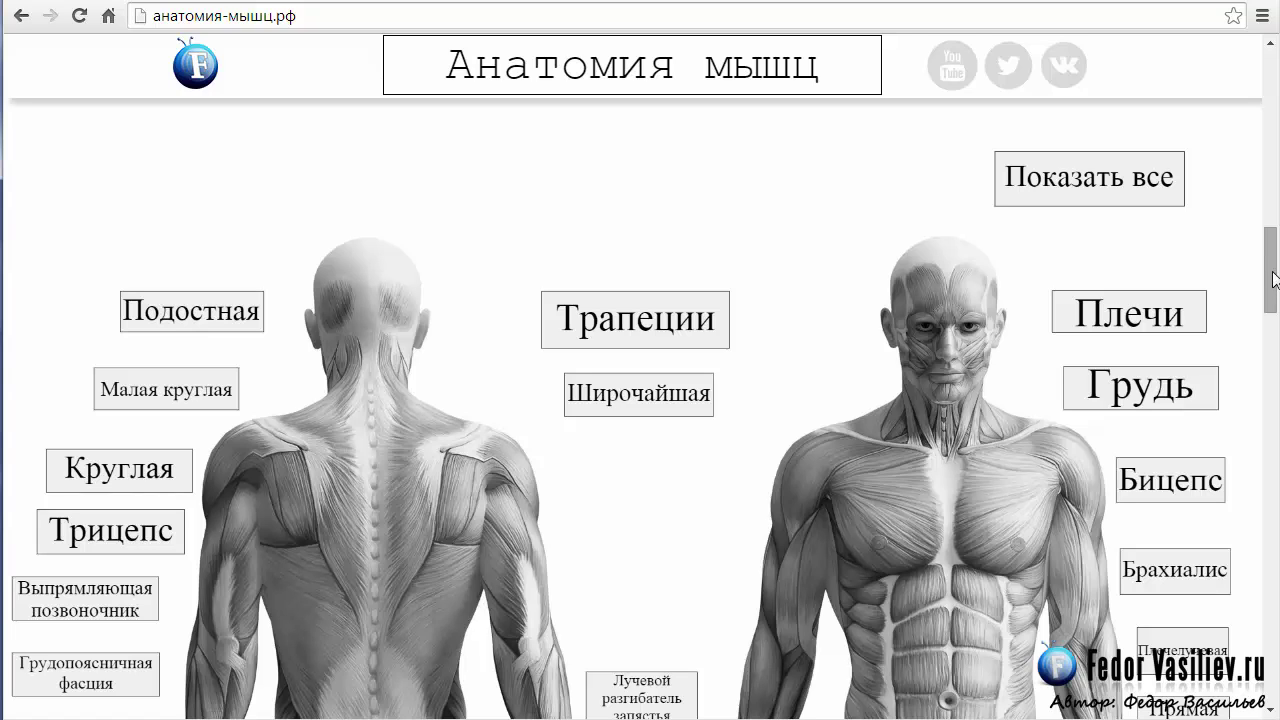
{"action": "left_click_drag", "start_coordinate": [1273, 257], "coordinate": [1273, 302]}
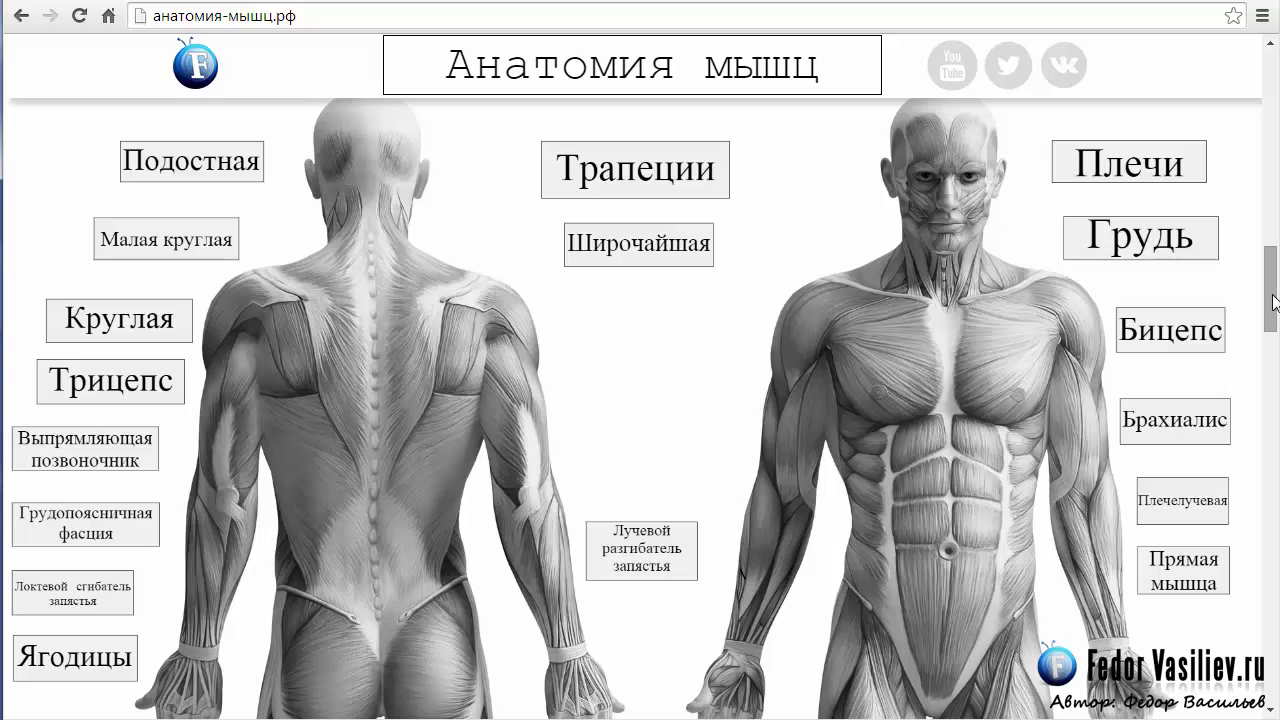
{"action": "left_click_drag", "start_coordinate": [1272, 293], "coordinate": [1272, 289]}
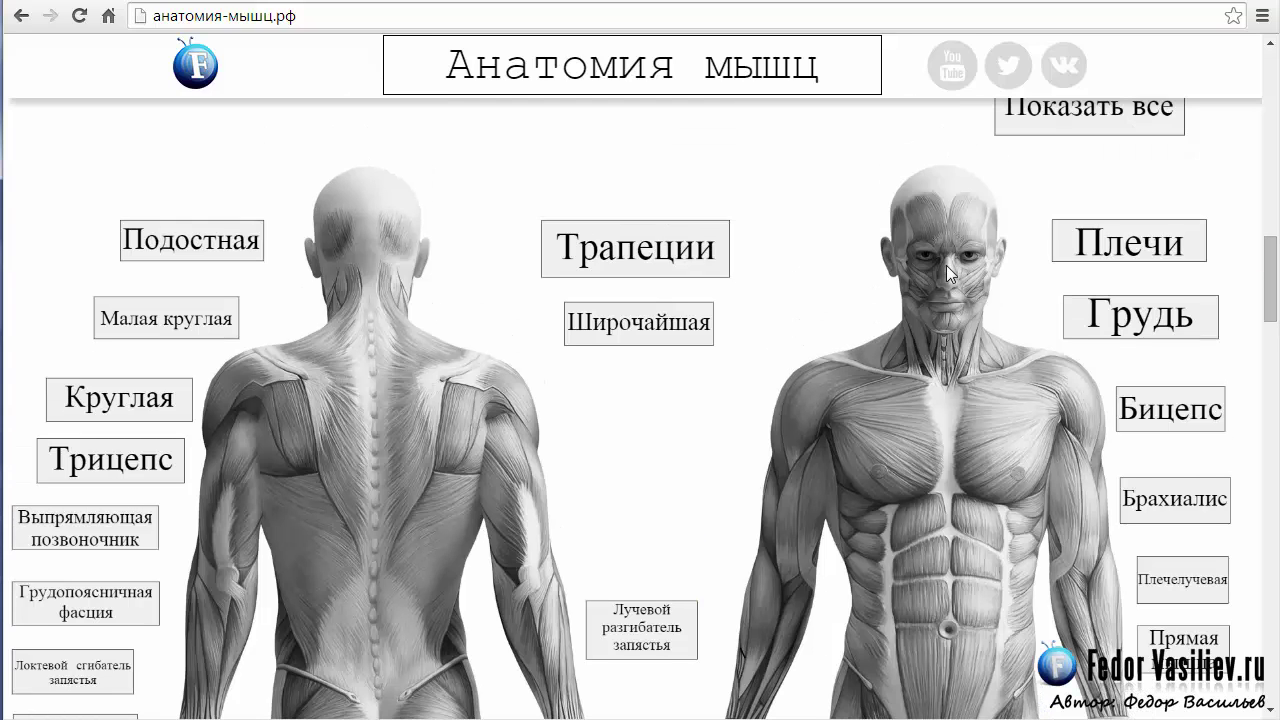
Step: Open the video instruction for the Грудь muscle group from the diagram and pause its playback
{"action": "left_click", "coordinate": [1141, 320]}
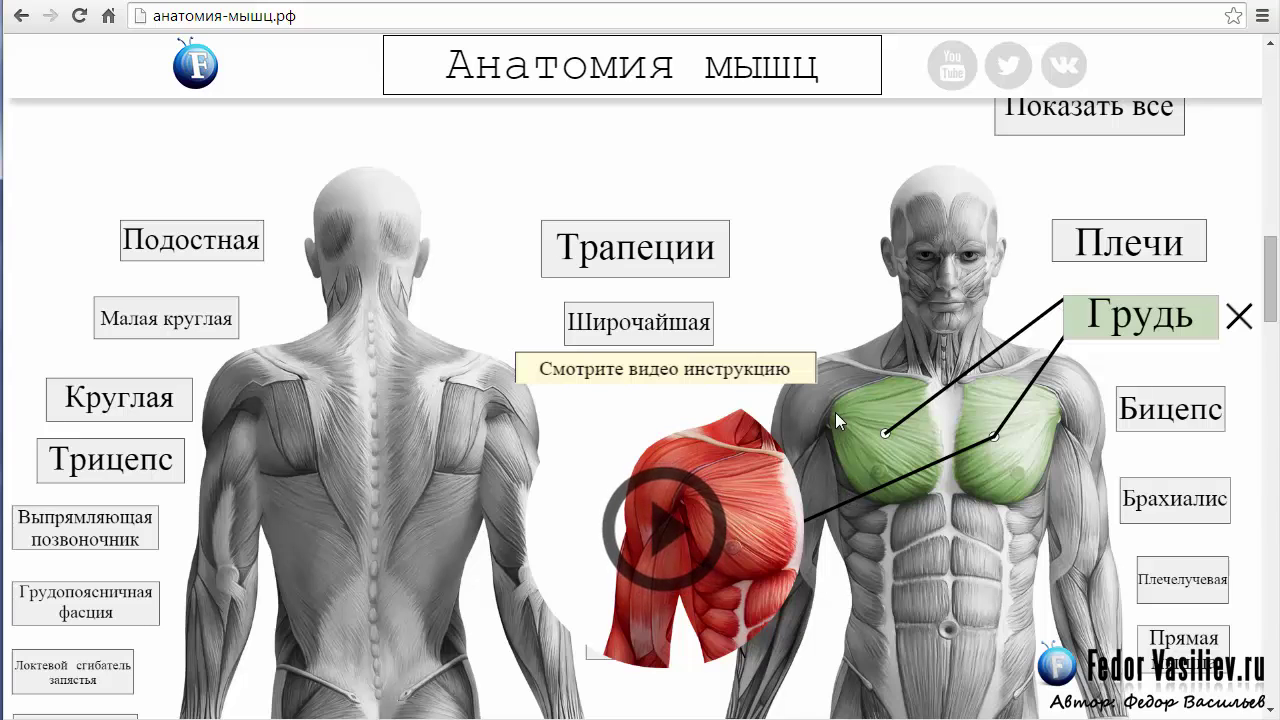
{"action": "left_click", "coordinate": [652, 538]}
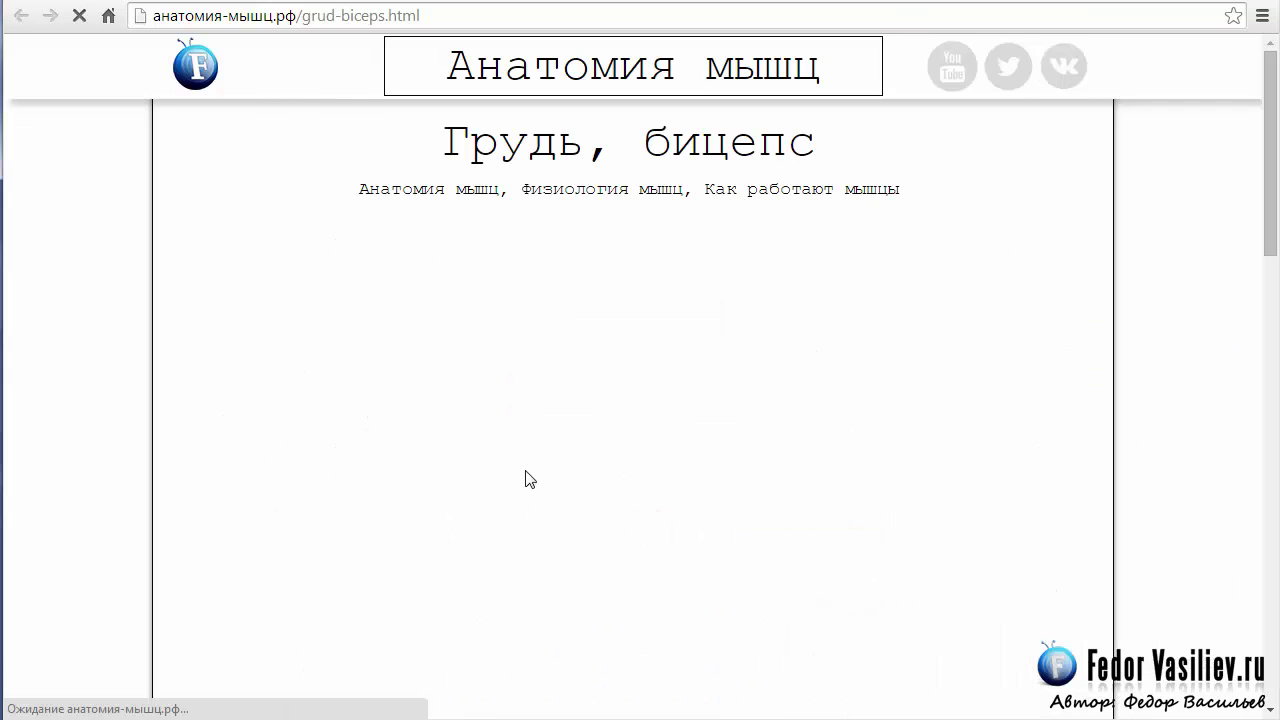
{"action": "scroll", "coordinate": [391, 320], "scroll_direction": "down", "scroll_amount": 3}
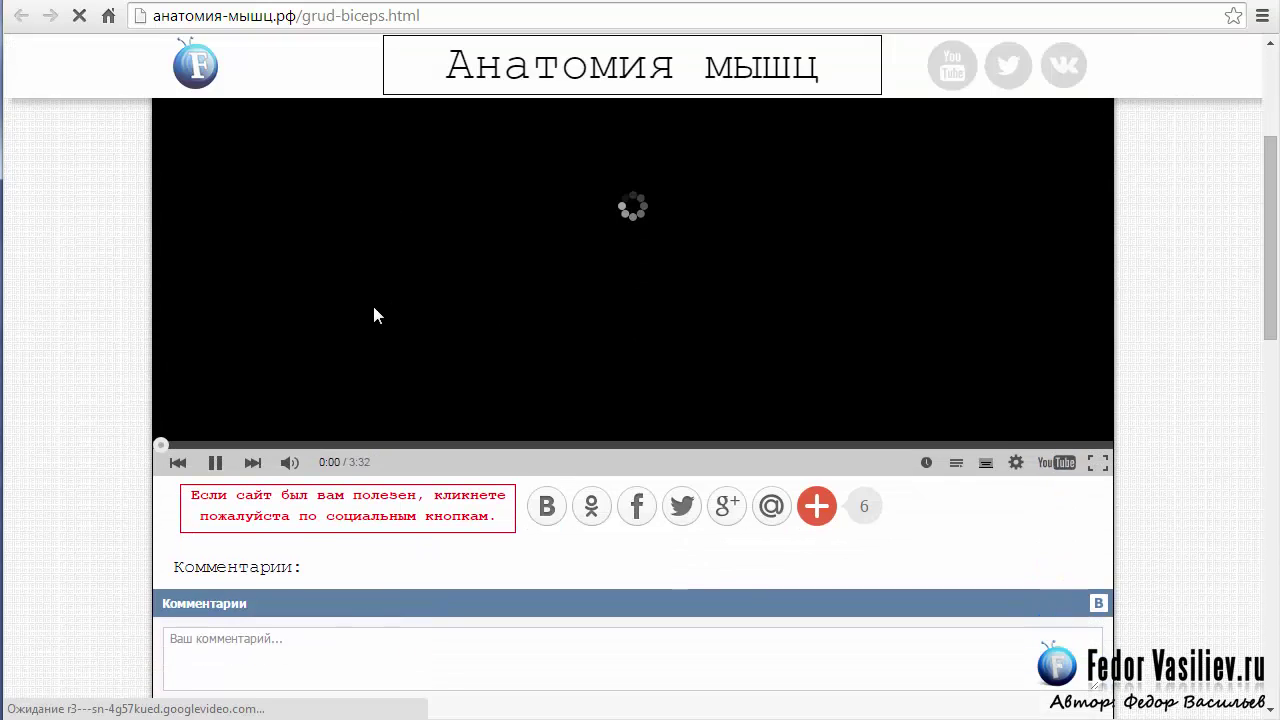
{"action": "scroll", "coordinate": [1262, 326], "scroll_direction": "up", "scroll_amount": 3}
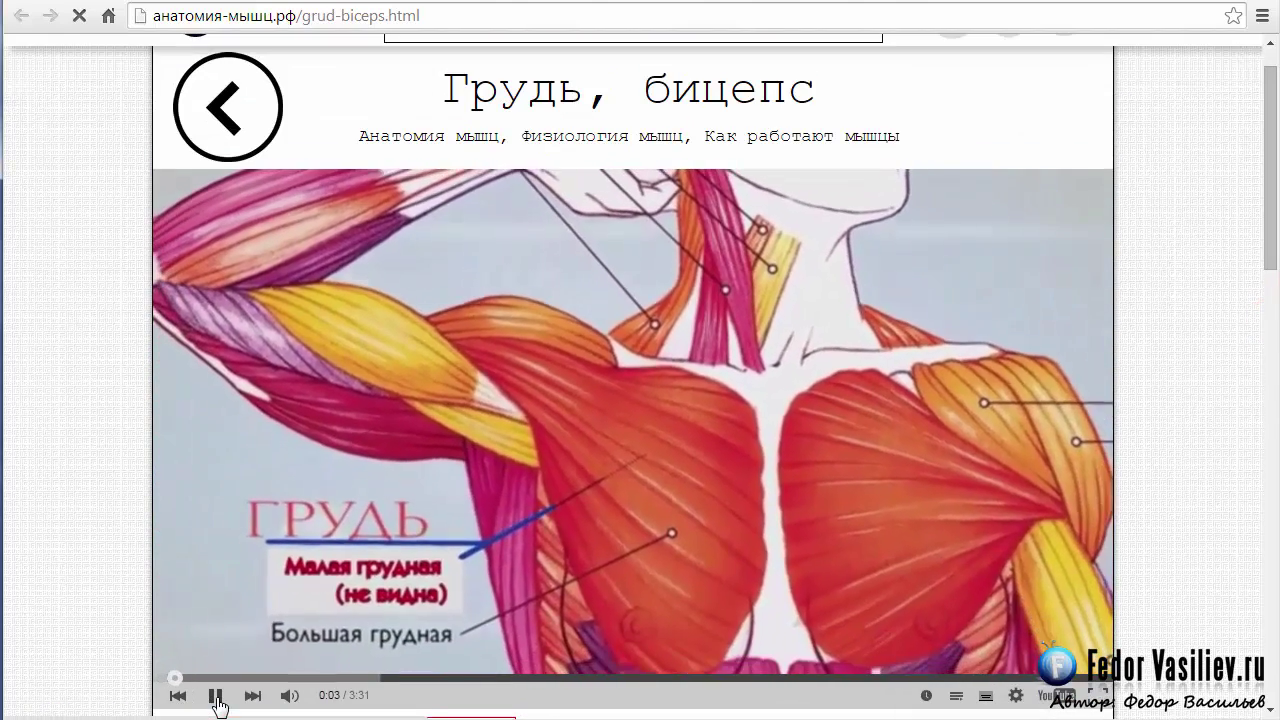
{"action": "left_click", "coordinate": [215, 695]}
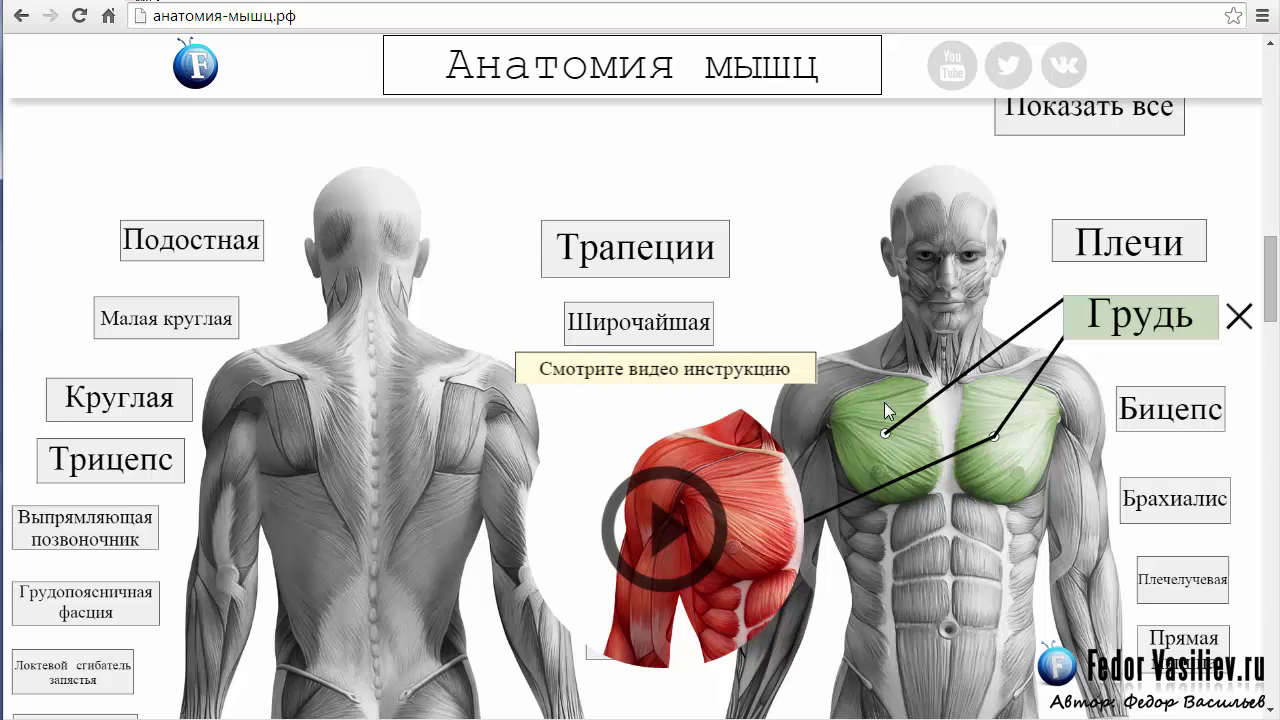
Step: Return to the muscle diagram page and close the Грудь highlight
{"action": "scroll", "coordinate": [104, 357], "scroll_direction": "down", "scroll_amount": 2}
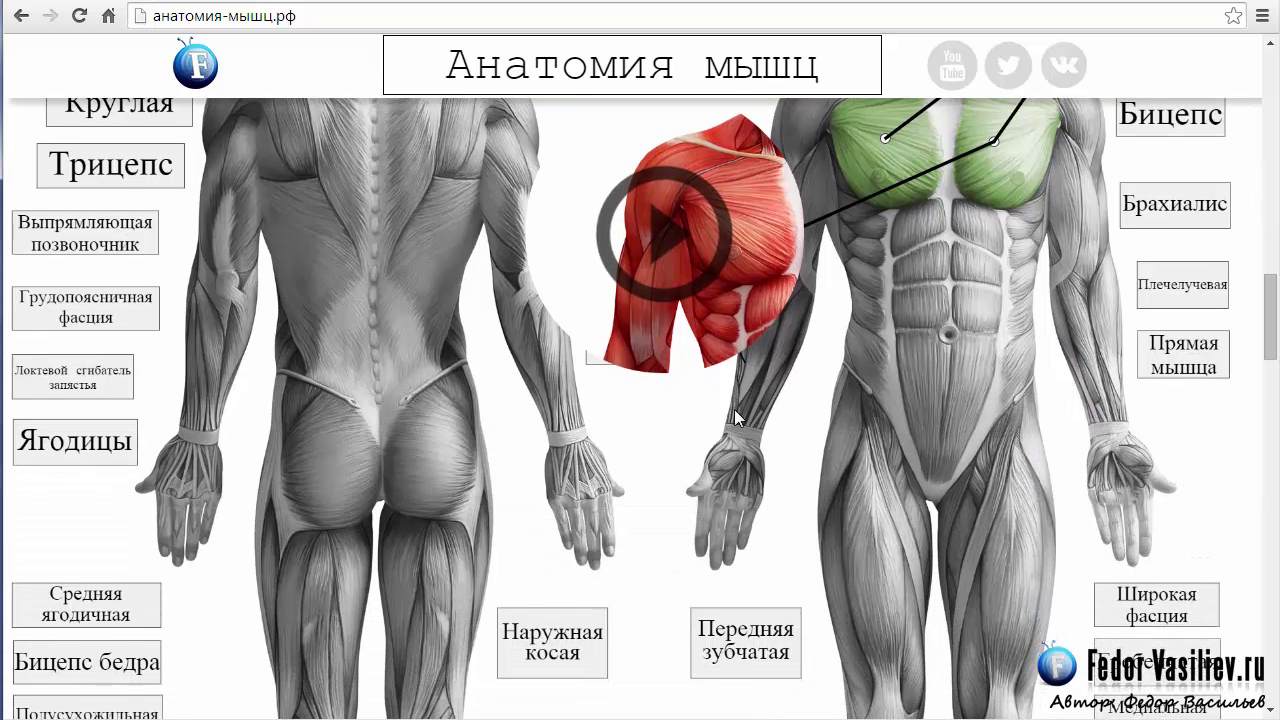
{"action": "scroll", "coordinate": [1037, 389], "scroll_direction": "up", "scroll_amount": 3}
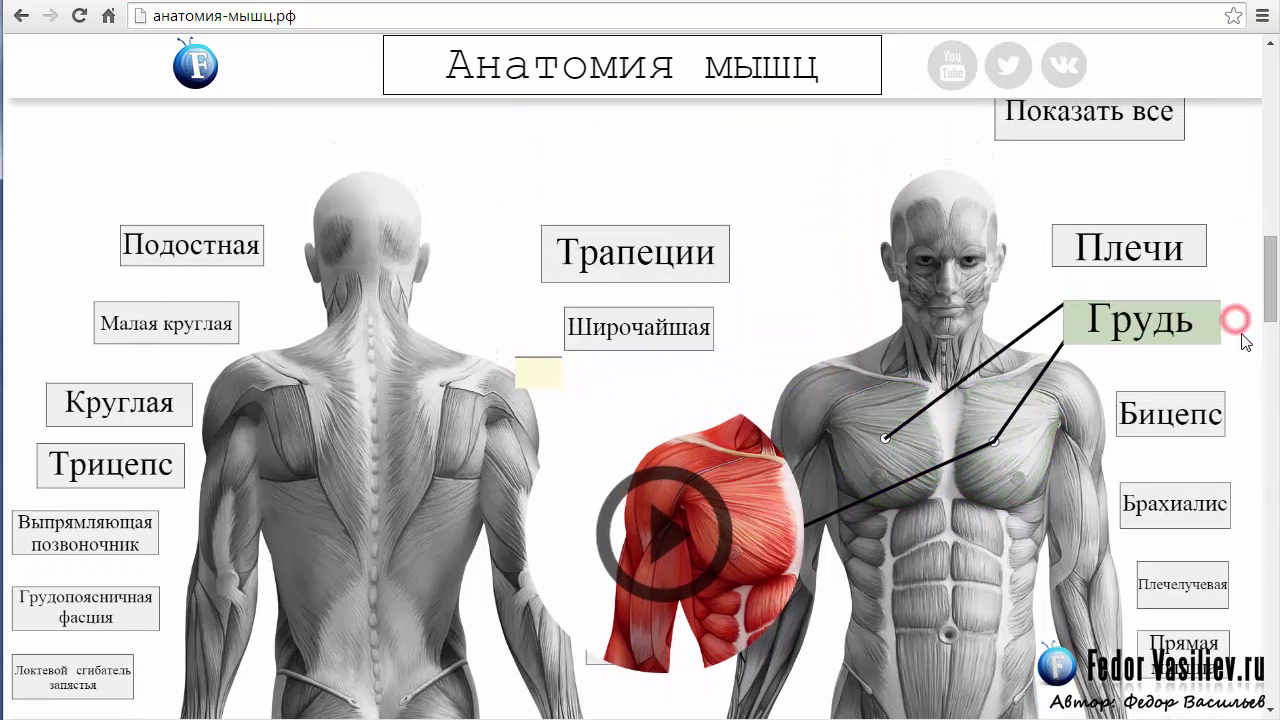
{"action": "left_click", "coordinate": [1238, 322]}
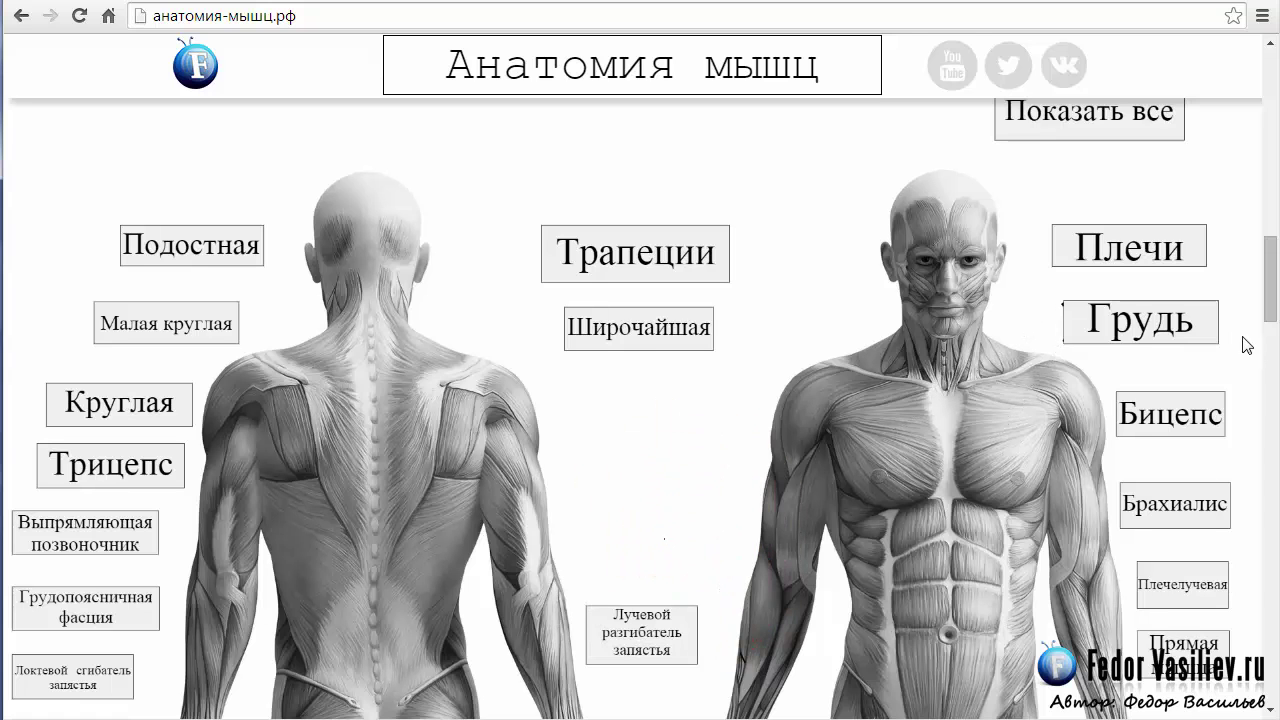
Step: Highlight the Прямая мышца on the front-view figure, view its callout and close it
{"action": "left_click_drag", "start_coordinate": [1268, 300], "coordinate": [1268, 332]}
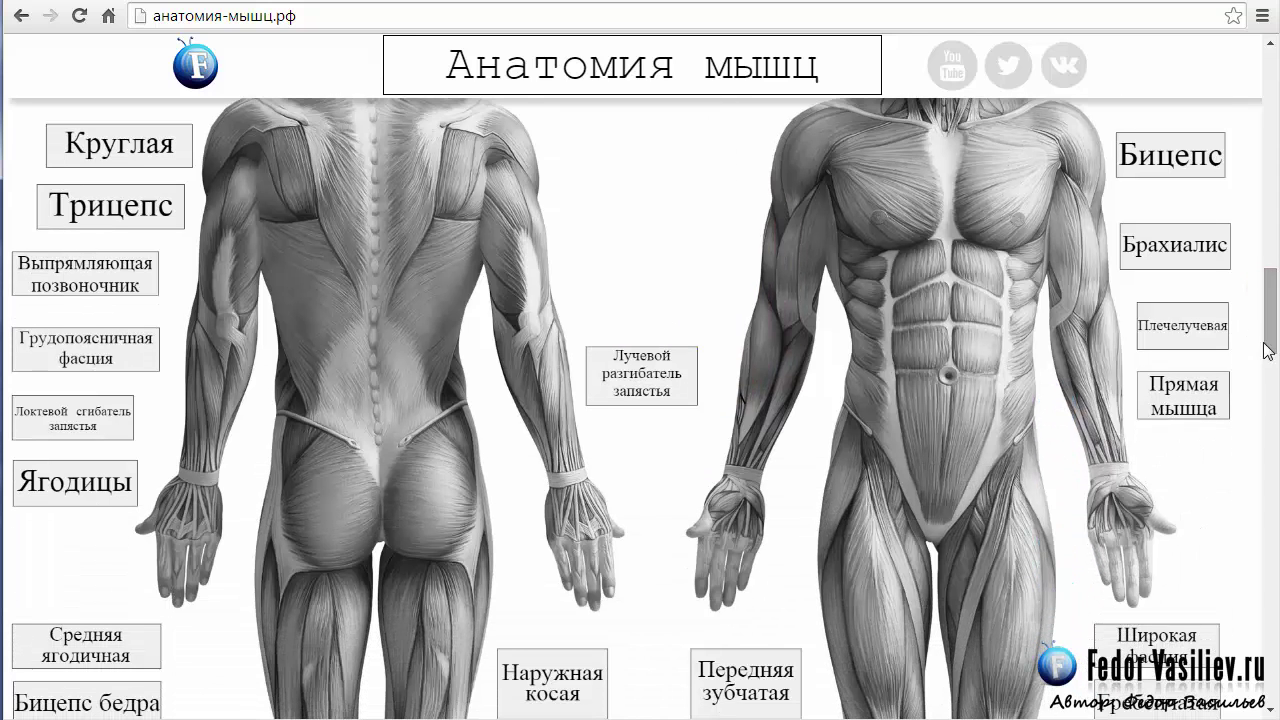
{"action": "left_click", "coordinate": [1198, 402]}
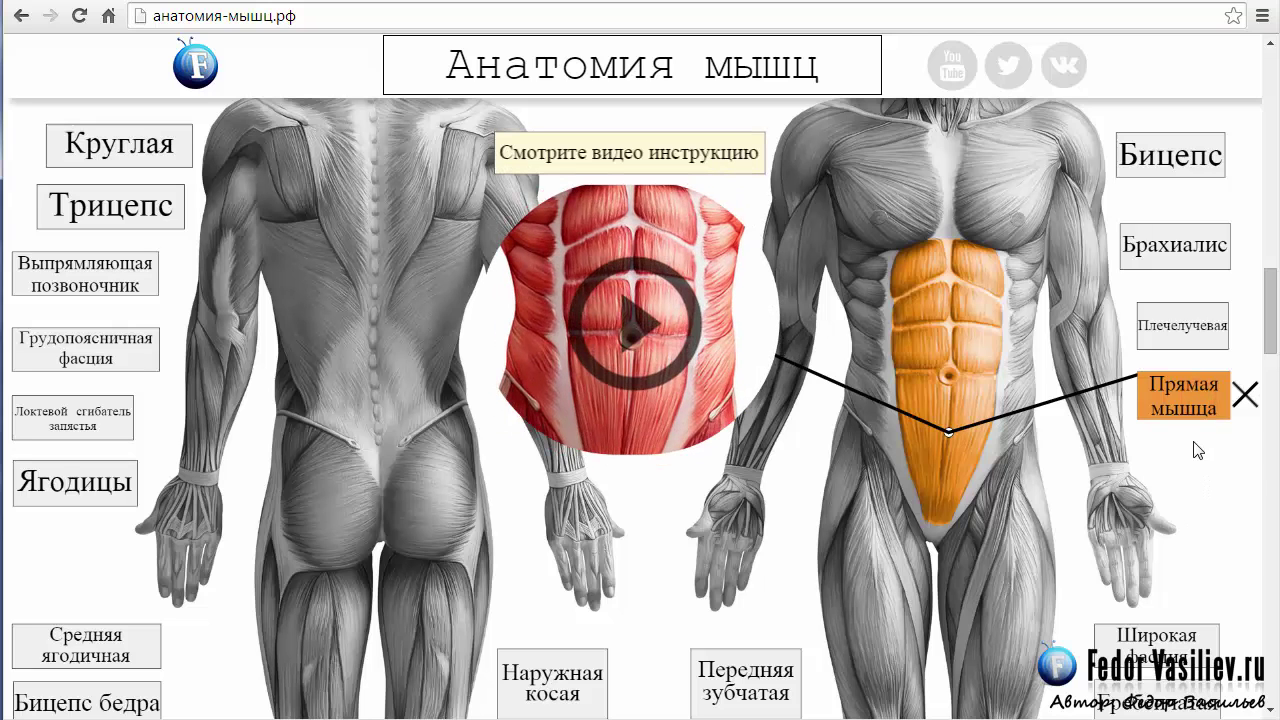
{"action": "mouse_move", "coordinate": [1275, 322]}
{"action": "left_mouse_down"}
{"action": "mouse_move", "coordinate": [1275, 345]}
{"action": "mouse_move", "coordinate": [1275, 328]}
{"action": "left_mouse_up"}
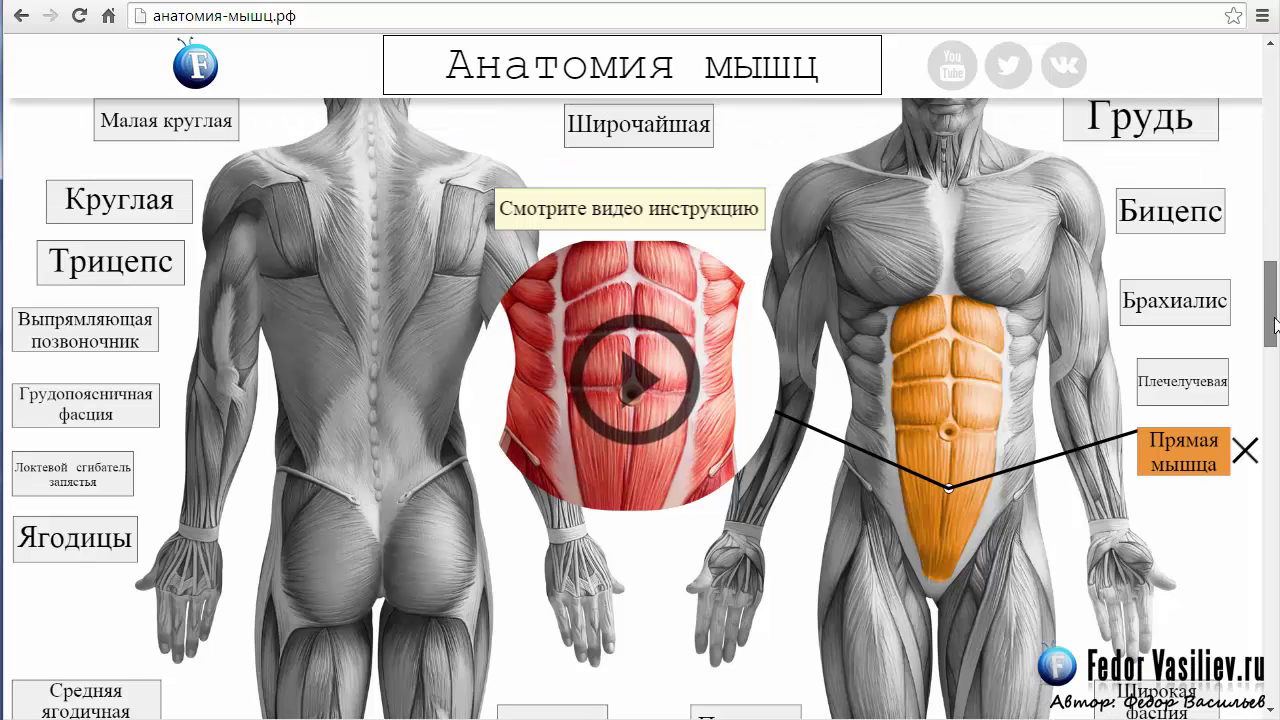
{"action": "left_click", "coordinate": [1245, 452]}
Step: Review the анатомия-мышц.рф page again from its header animation down to the muscle diagrams
{"action": "left_click_drag", "start_coordinate": [1271, 316], "coordinate": [1275, 110]}
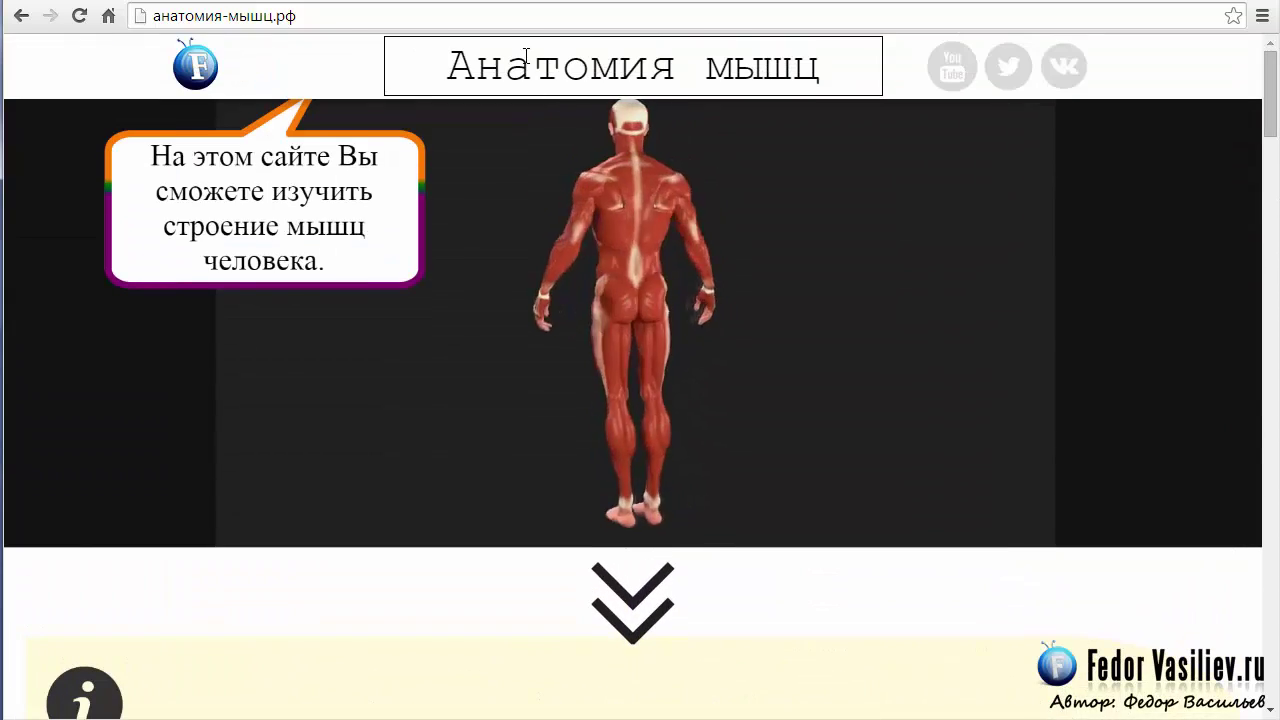
{"action": "scroll", "coordinate": [771, 190], "scroll_direction": "down", "scroll_amount": 10}
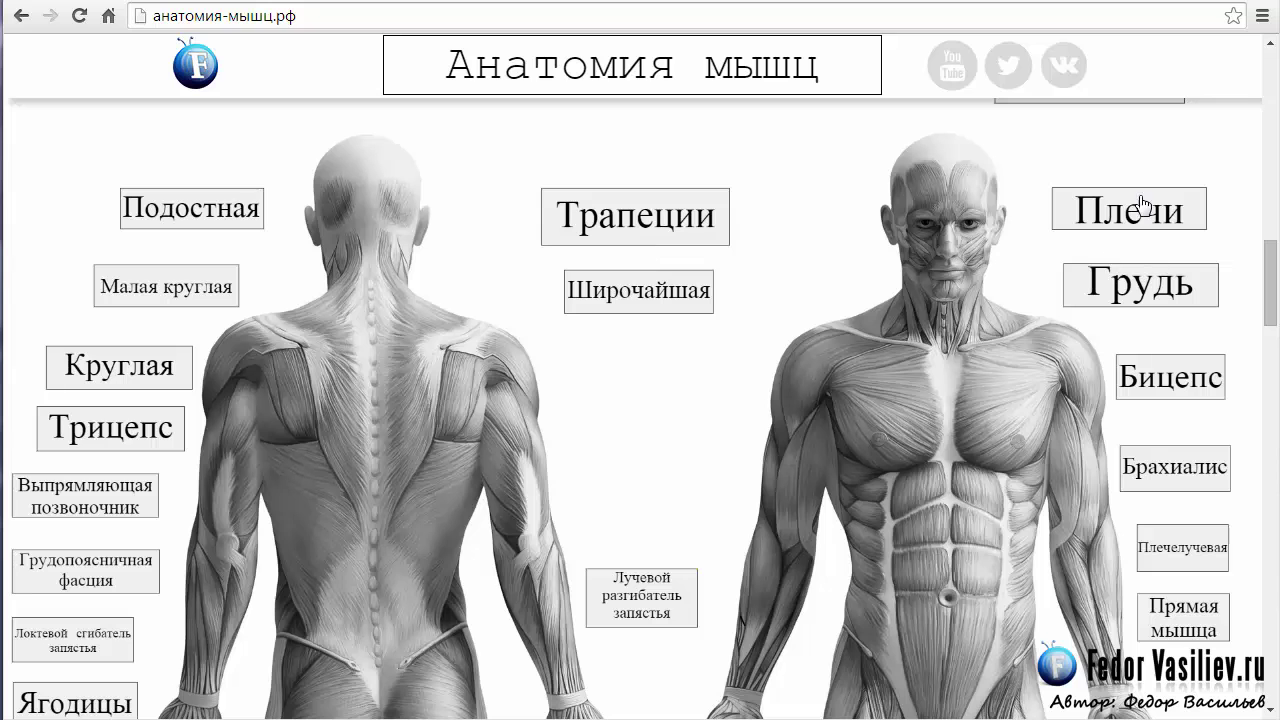
{"action": "scroll", "coordinate": [1270, 288], "scroll_direction": "down", "scroll_amount": 3}
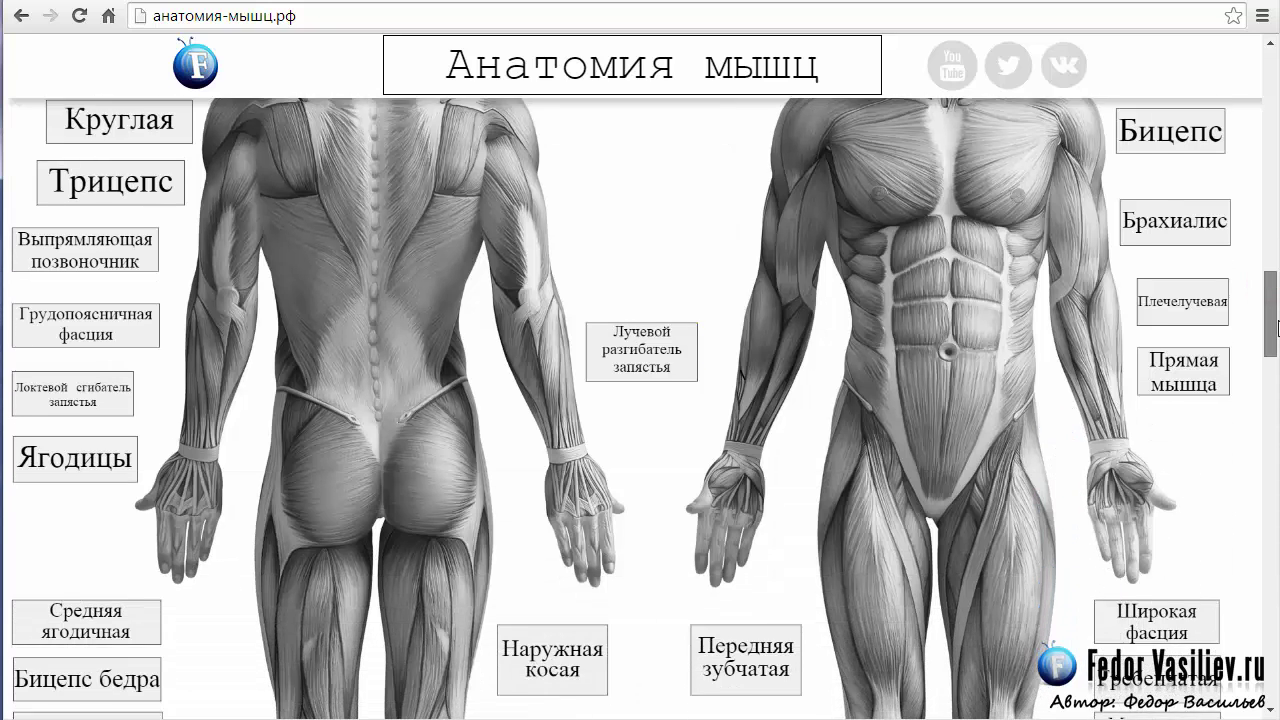
{"action": "scroll", "coordinate": [1270, 288], "scroll_direction": "up", "scroll_amount": 3}
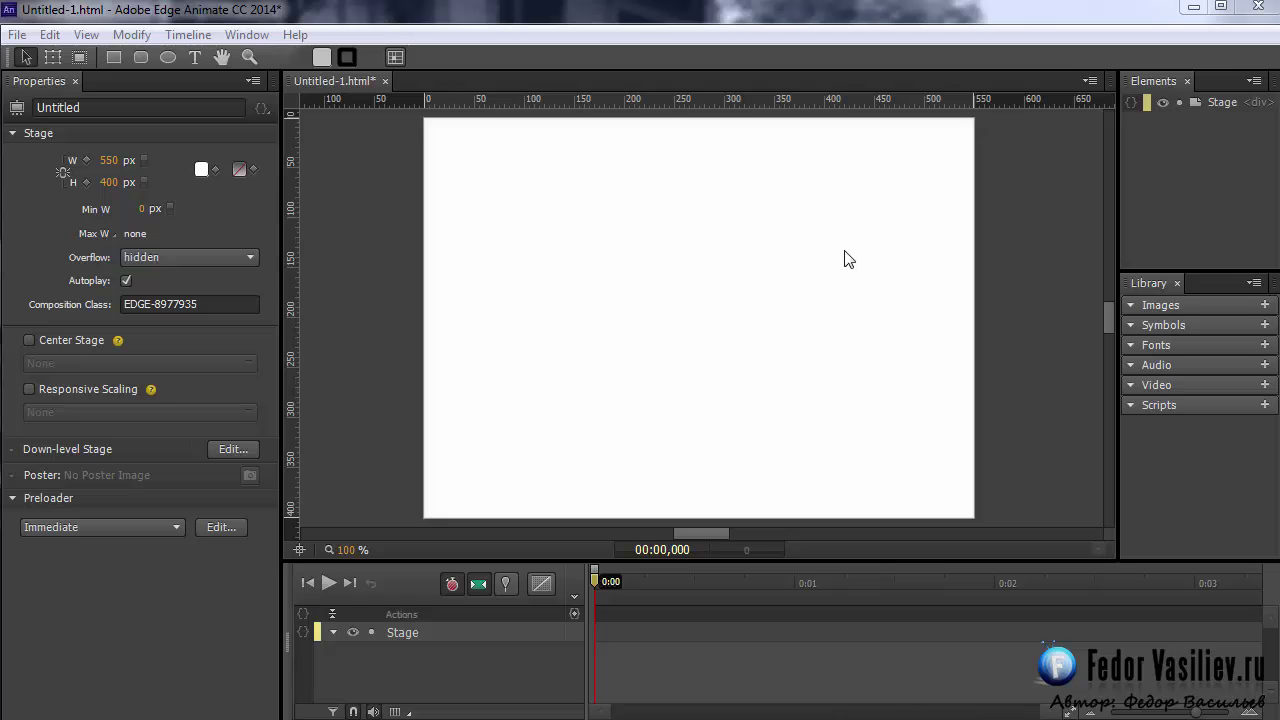
{"action": "left_click", "coordinate": [1199, 106]}
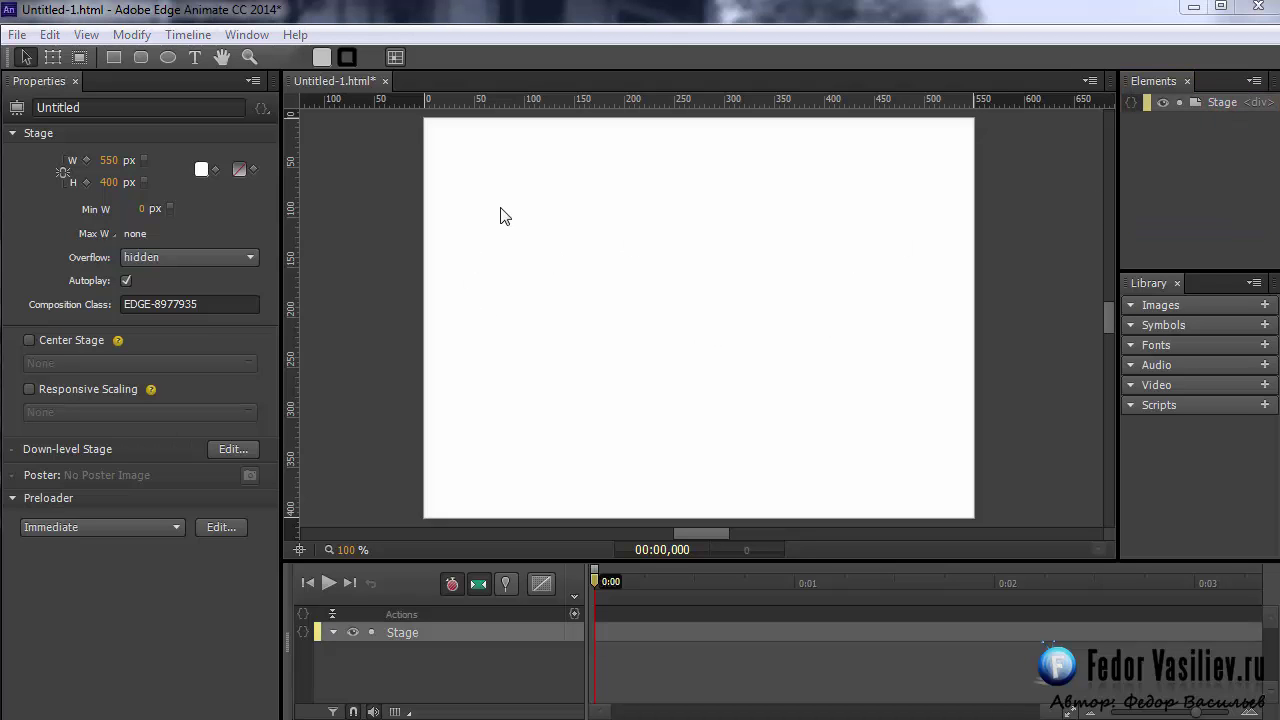
{"action": "left_click_drag", "start_coordinate": [1101, 319], "coordinate": [1105, 324]}
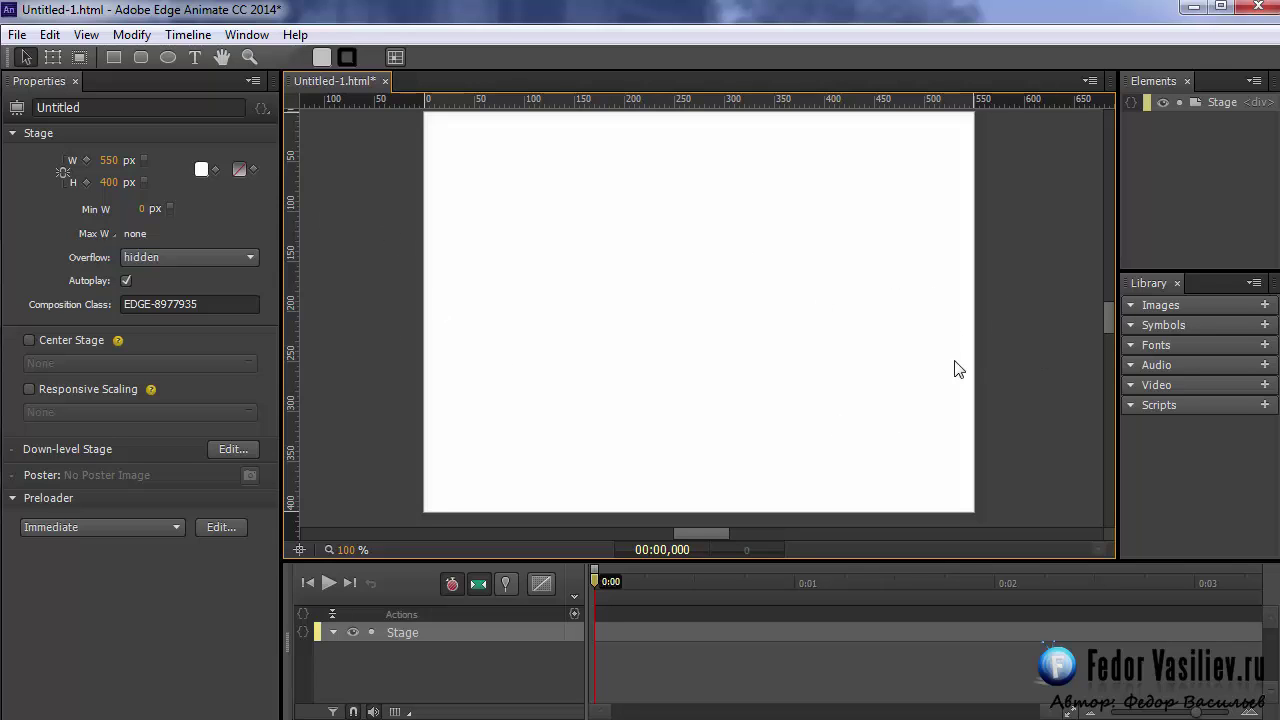
{"action": "left_click_drag", "start_coordinate": [1109, 325], "coordinate": [1108, 324]}
{"action": "left_click_drag", "start_coordinate": [1107, 325], "coordinate": [1110, 322]}
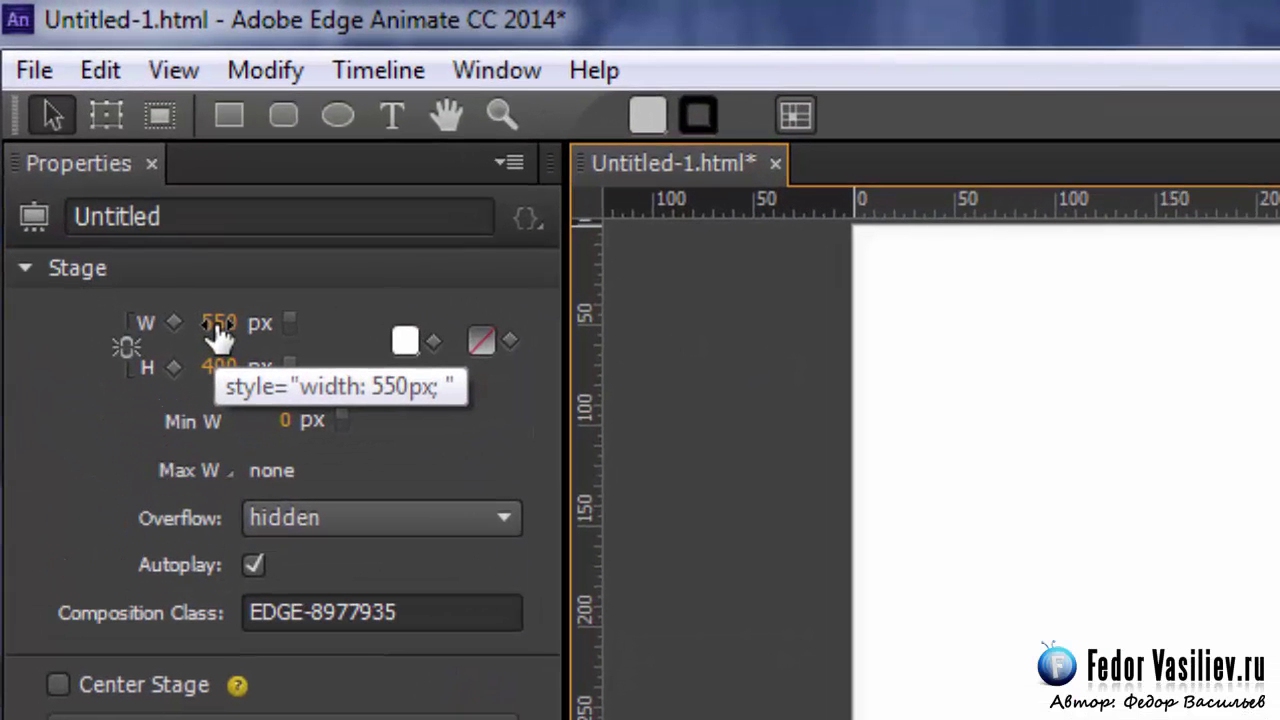
Step: Resize the stage to 473 px wide and 276 px high
{"action": "left_click", "coordinate": [216, 328]}
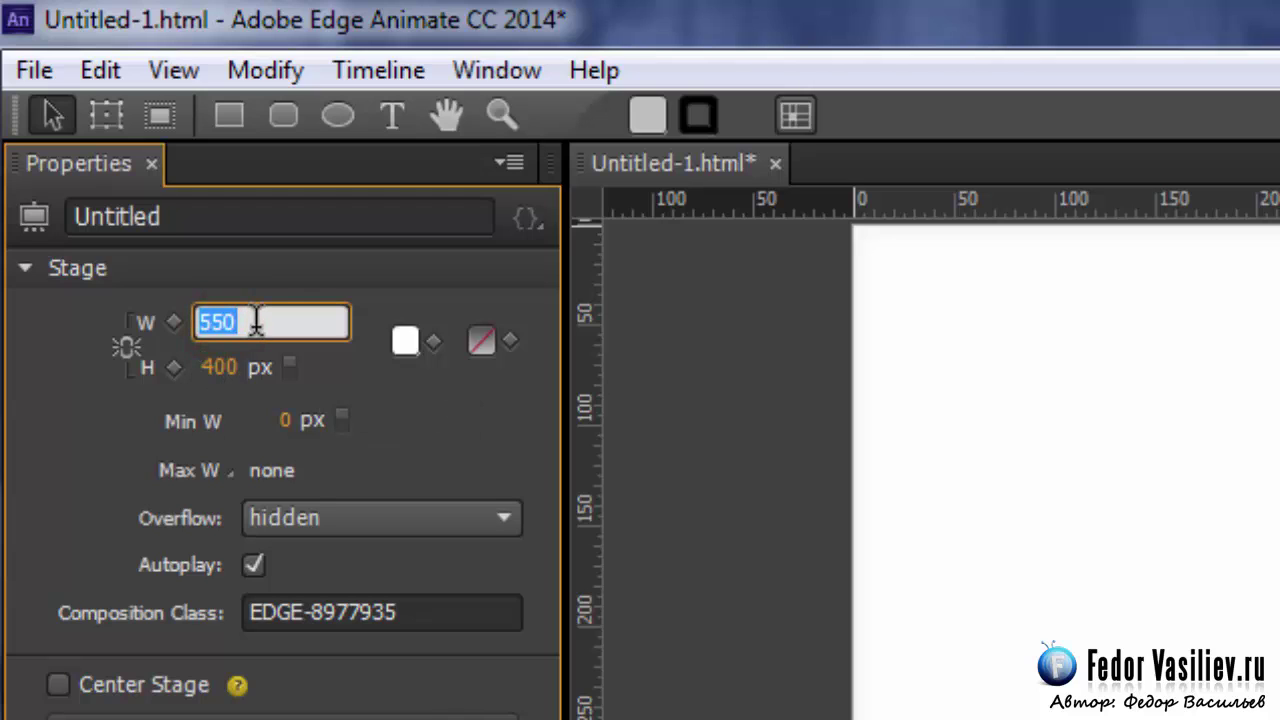
{"action": "left_click", "coordinate": [371, 313]}
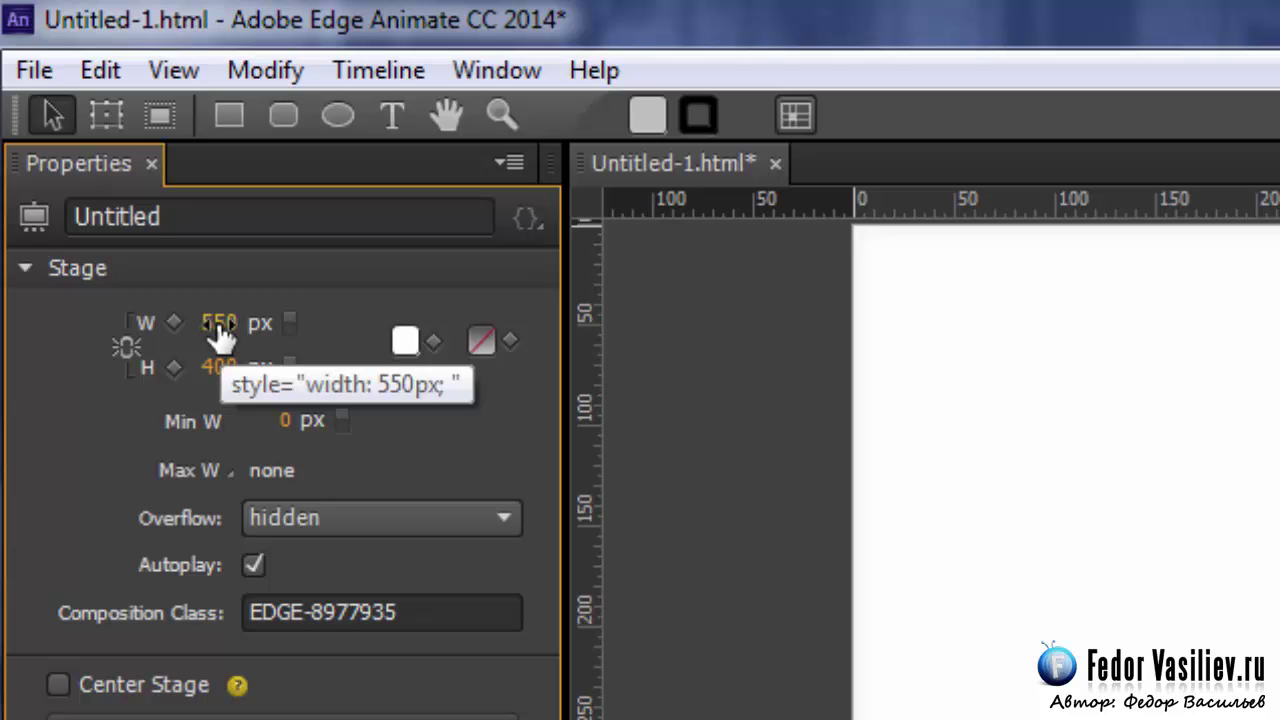
{"action": "left_click_drag", "start_coordinate": [220, 338], "coordinate": [261, 323]}
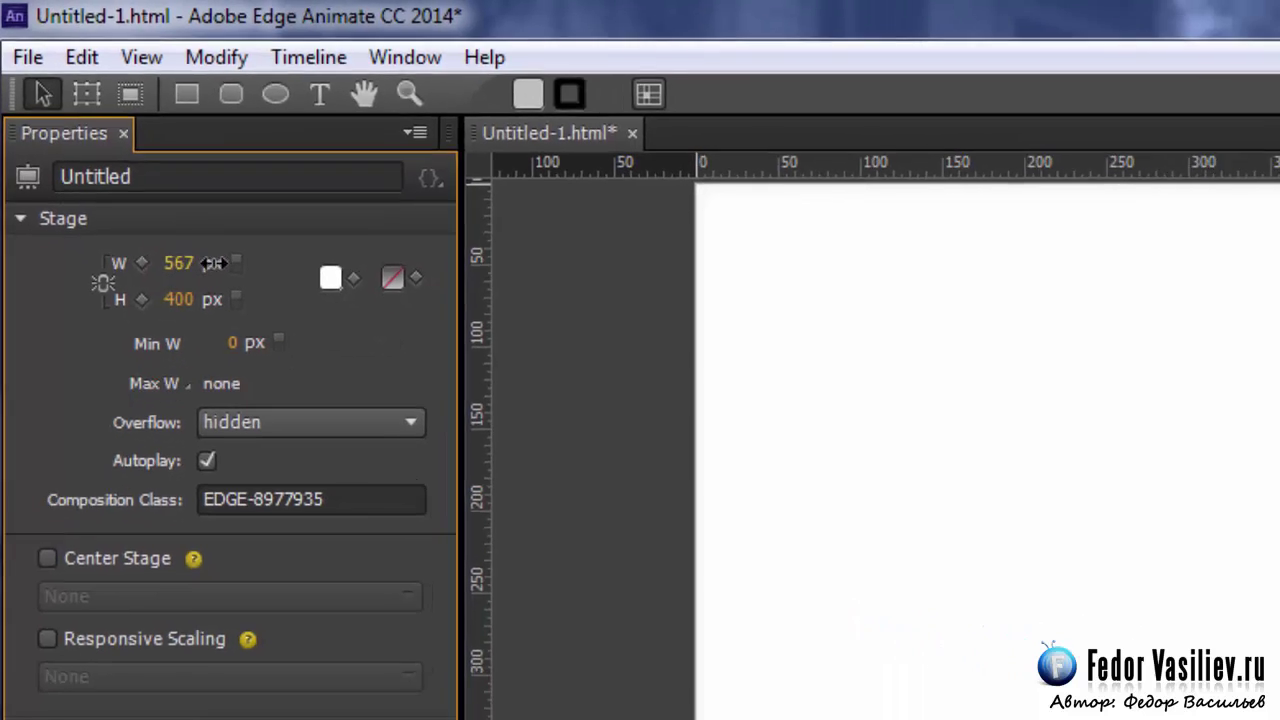
{"action": "left_click_drag", "start_coordinate": [214, 263], "coordinate": [345, 264]}
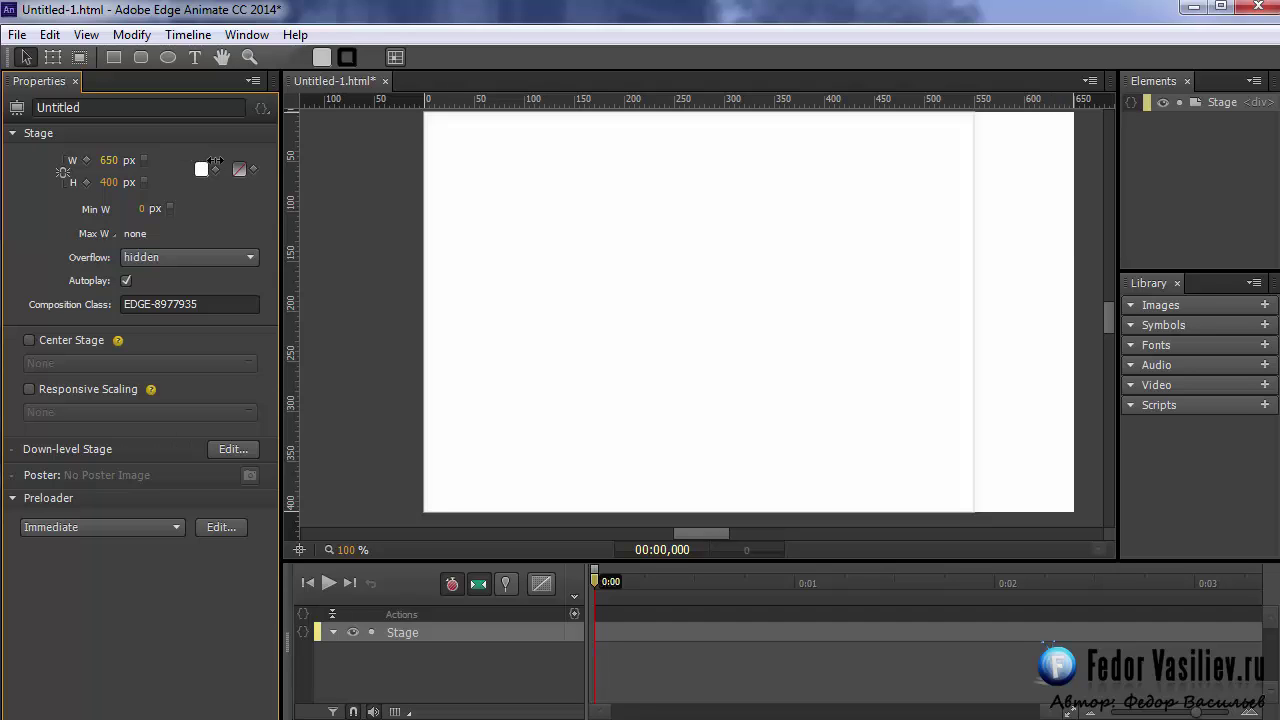
{"action": "left_click_drag", "start_coordinate": [215, 161], "coordinate": [222, 161]}
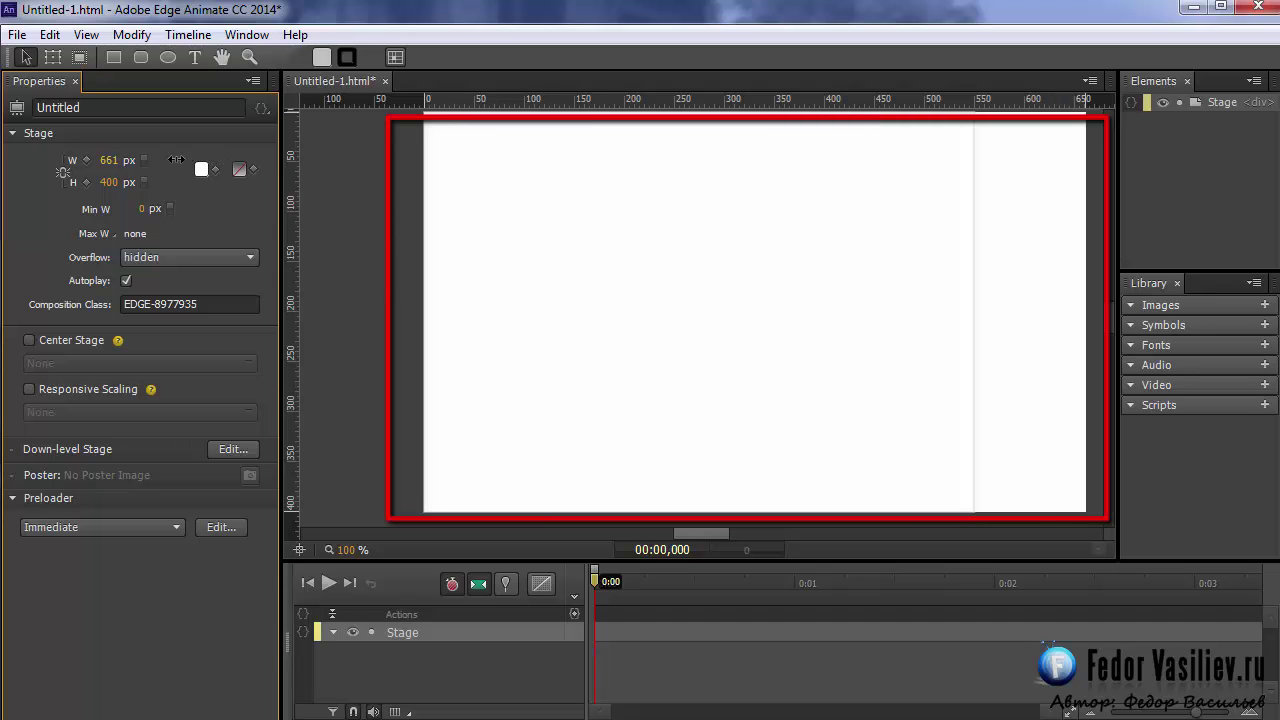
{"action": "left_click_drag", "start_coordinate": [112, 160], "coordinate": [25, 195]}
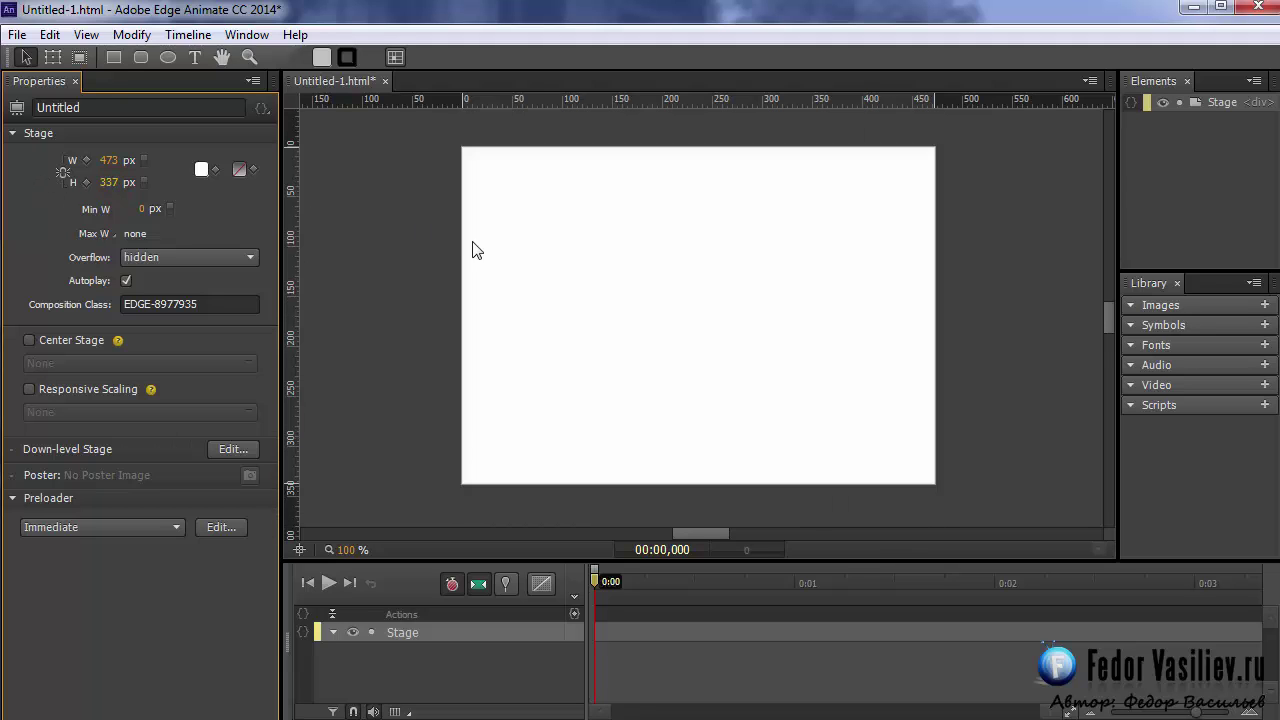
{"action": "left_click_drag", "start_coordinate": [110, 182], "coordinate": [90, 185]}
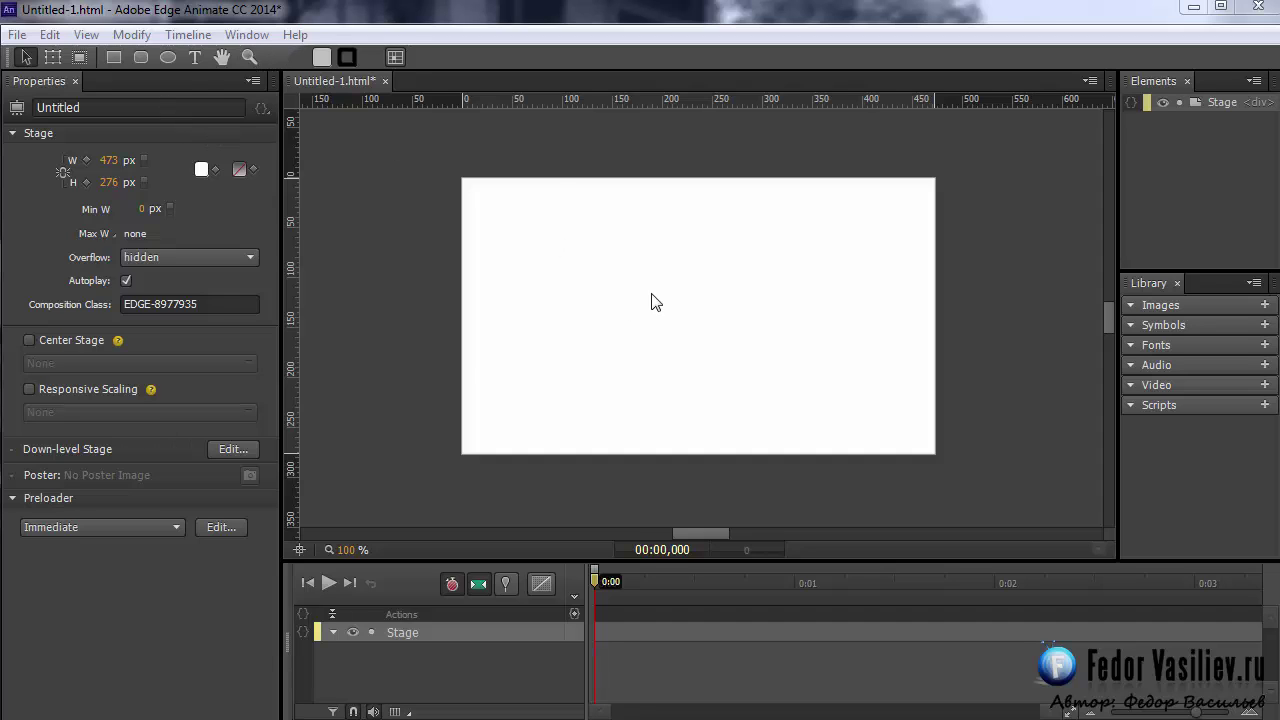
Step: Draw a circle about 179 px in diameter on the stage with the Ellipse tool
{"action": "left_click", "coordinate": [168, 56]}
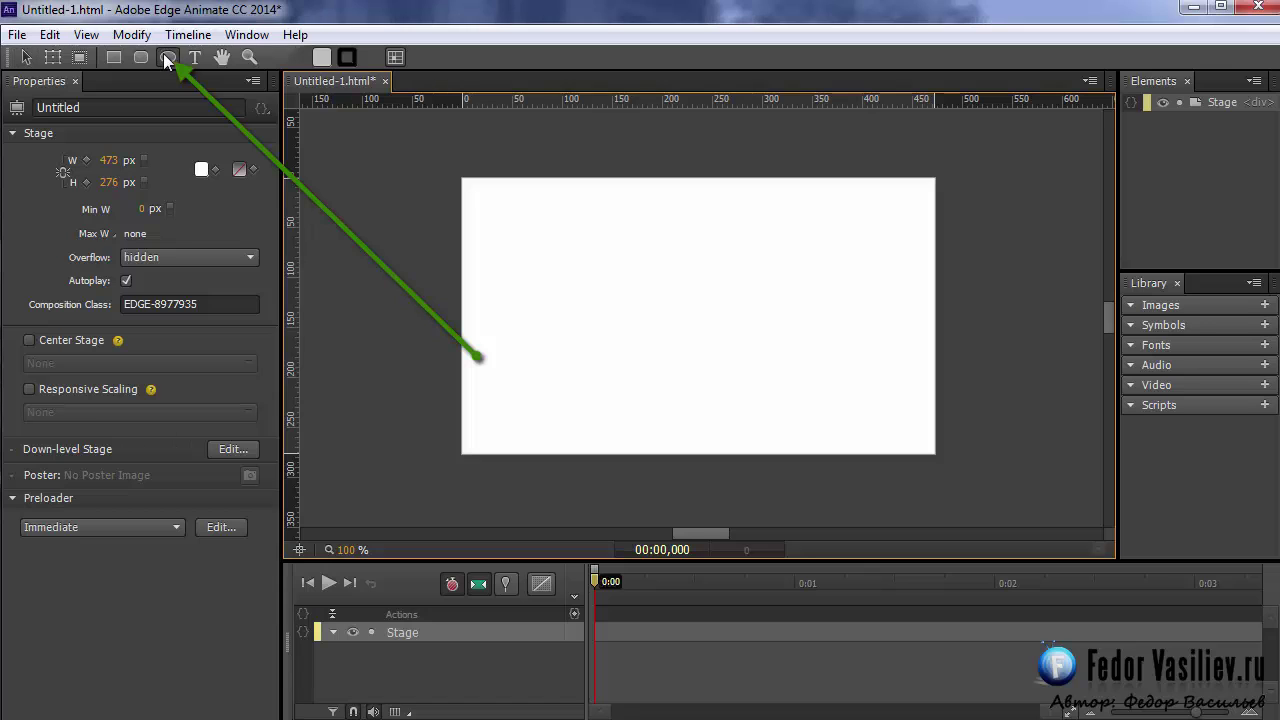
{"action": "mouse_move", "coordinate": [608, 244]}
{"action": "left_mouse_down"}
{"action": "mouse_move", "coordinate": [654, 314]}
{"action": "mouse_move", "coordinate": [715, 361]}
{"action": "left_mouse_up"}
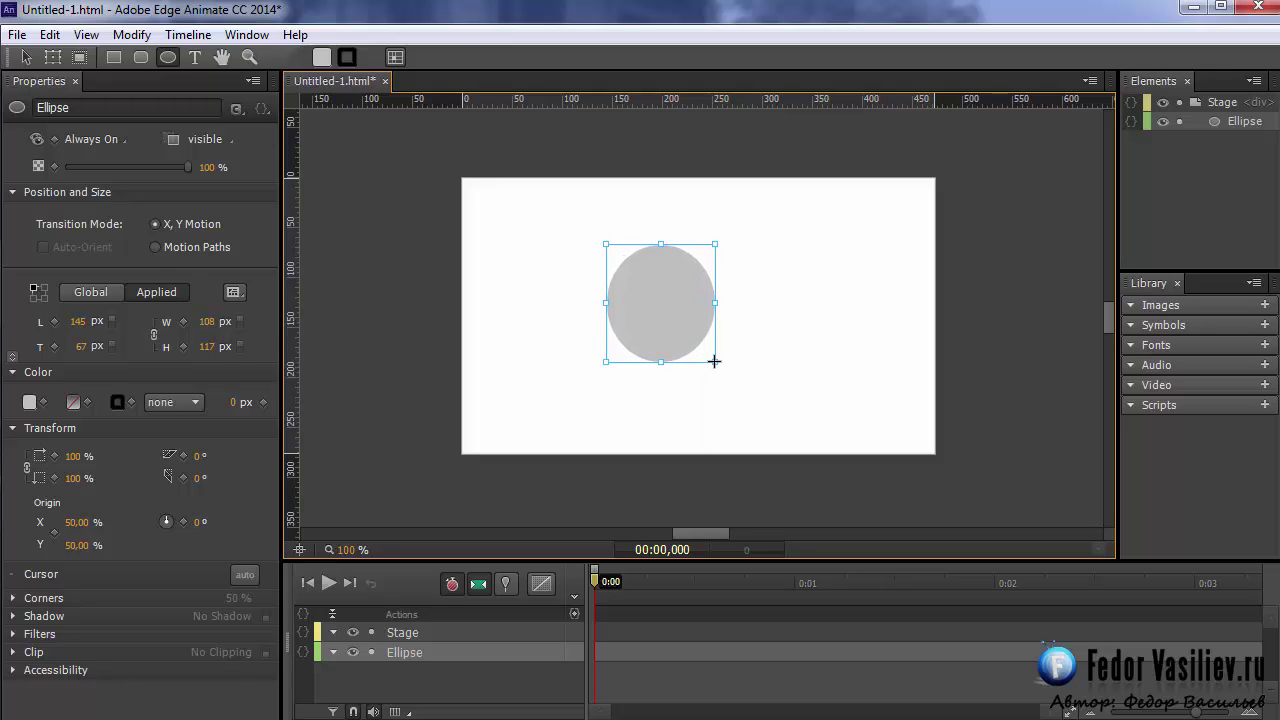
{"action": "left_click_drag", "start_coordinate": [715, 361], "coordinate": [780, 423]}
{"action": "key", "text": "shift"}
{"action": "key", "text": "v"}
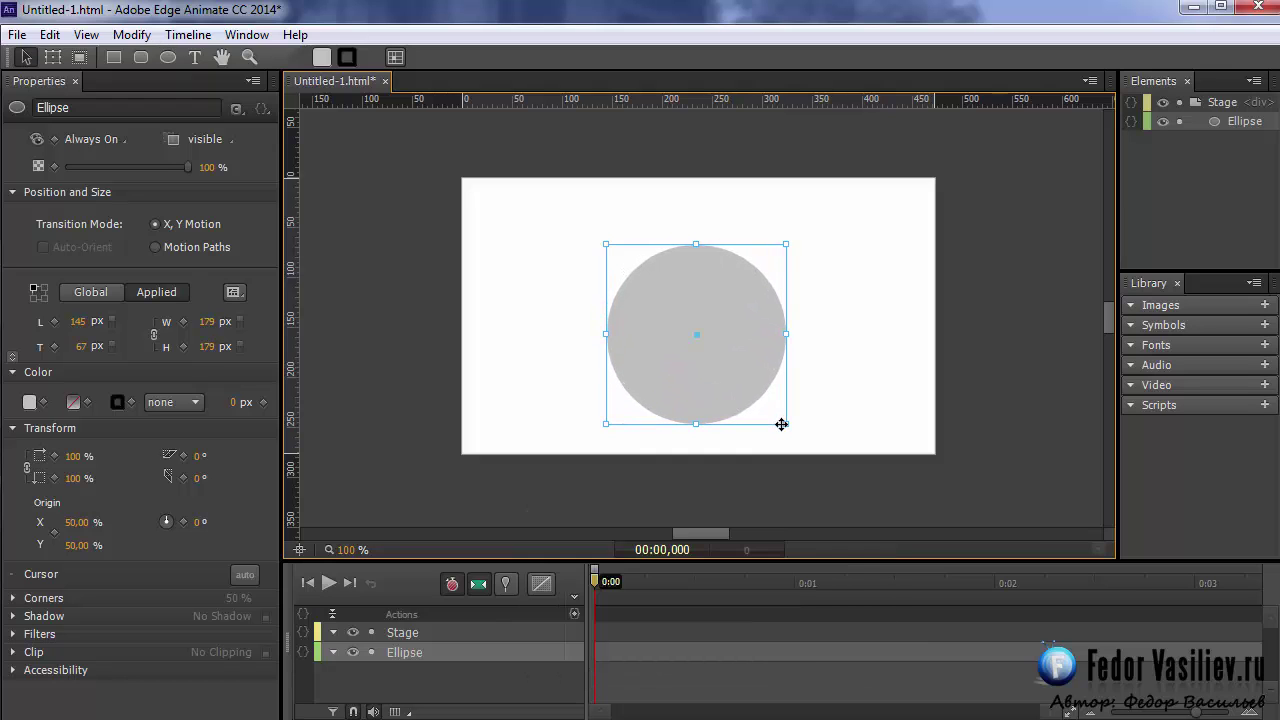
Step: Move the circle to the centre of the stage, at about L 147 px and T 48 px
{"action": "key", "text": "Escape"}
{"action": "left_click_drag", "start_coordinate": [677, 311], "coordinate": [734, 244]}
{"action": "left_click_drag", "start_coordinate": [776, 305], "coordinate": [650, 352]}
{"action": "mouse_move", "coordinate": [650, 352]}
{"action": "left_mouse_down"}
{"action": "mouse_move", "coordinate": [639, 332]}
{"action": "mouse_move", "coordinate": [673, 348]}
{"action": "left_mouse_up"}
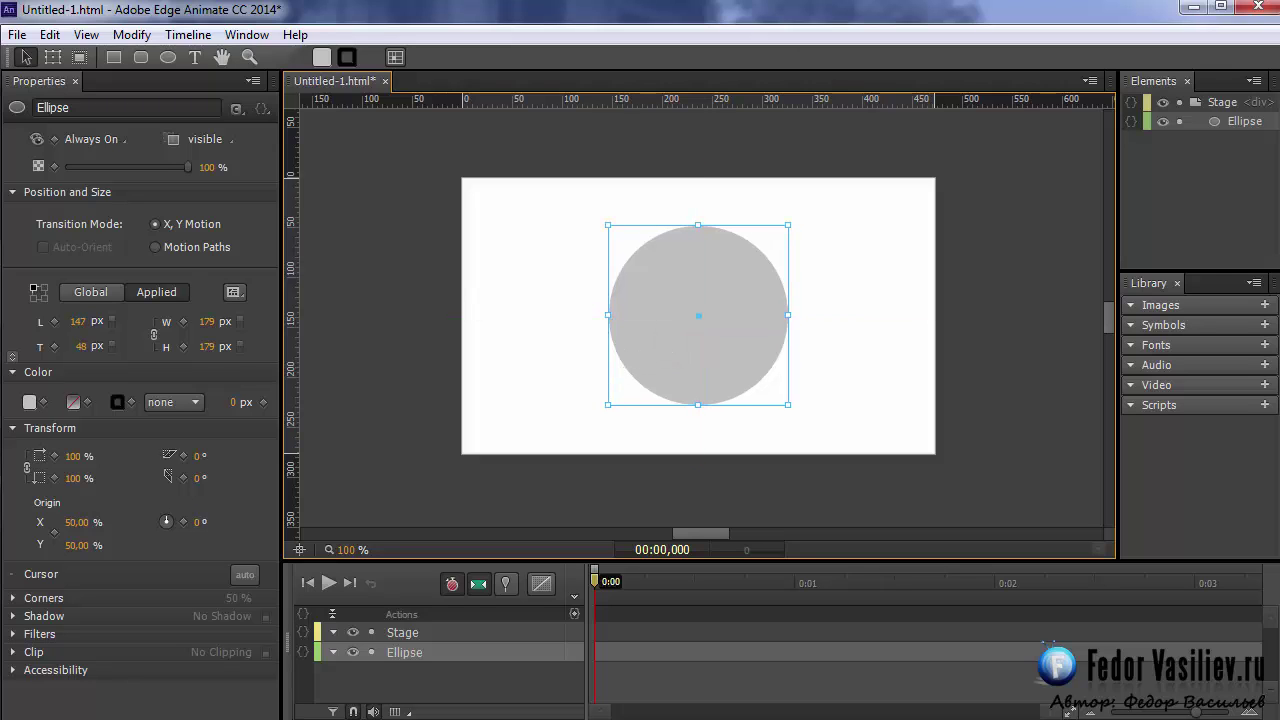
Step: Fill the circle with red
{"action": "left_click", "coordinate": [691, 276]}
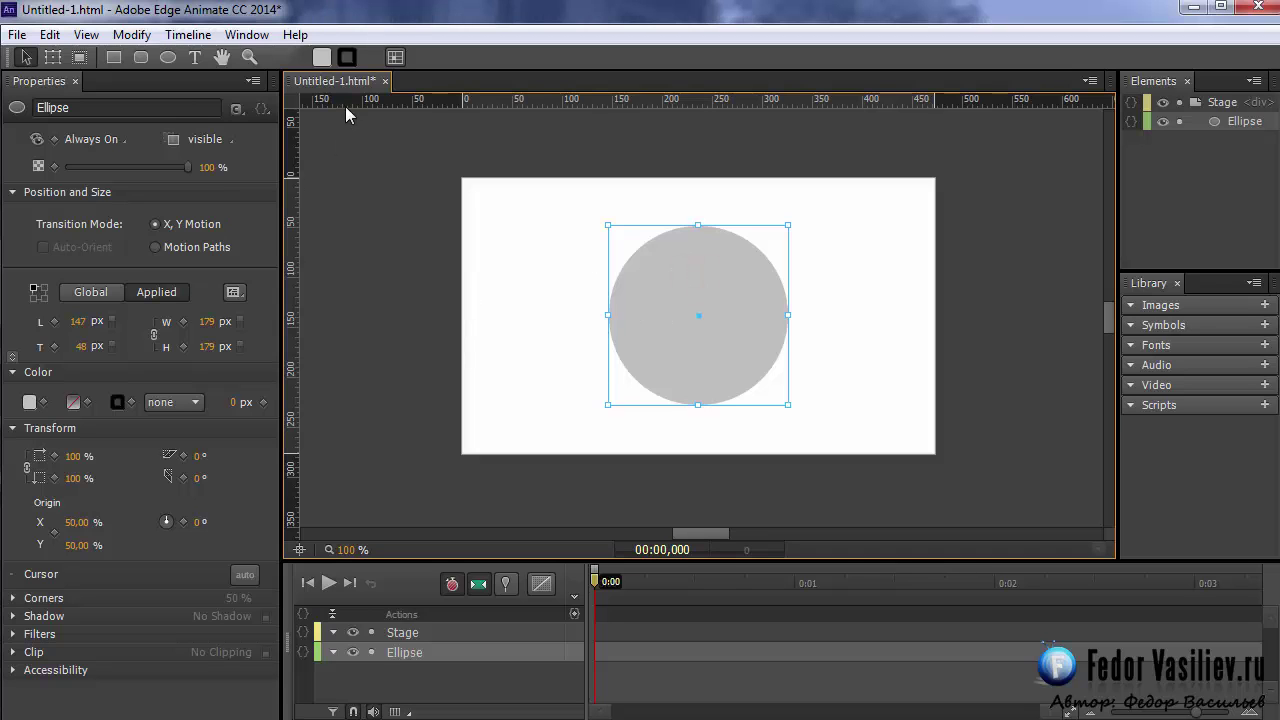
{"action": "left_click", "coordinate": [322, 57]}
{"action": "left_click_drag", "start_coordinate": [228, 256], "coordinate": [378, 170]}
{"action": "left_click", "coordinate": [443, 37]}
{"action": "left_click", "coordinate": [878, 284]}
{"action": "left_click", "coordinate": [694, 286]}
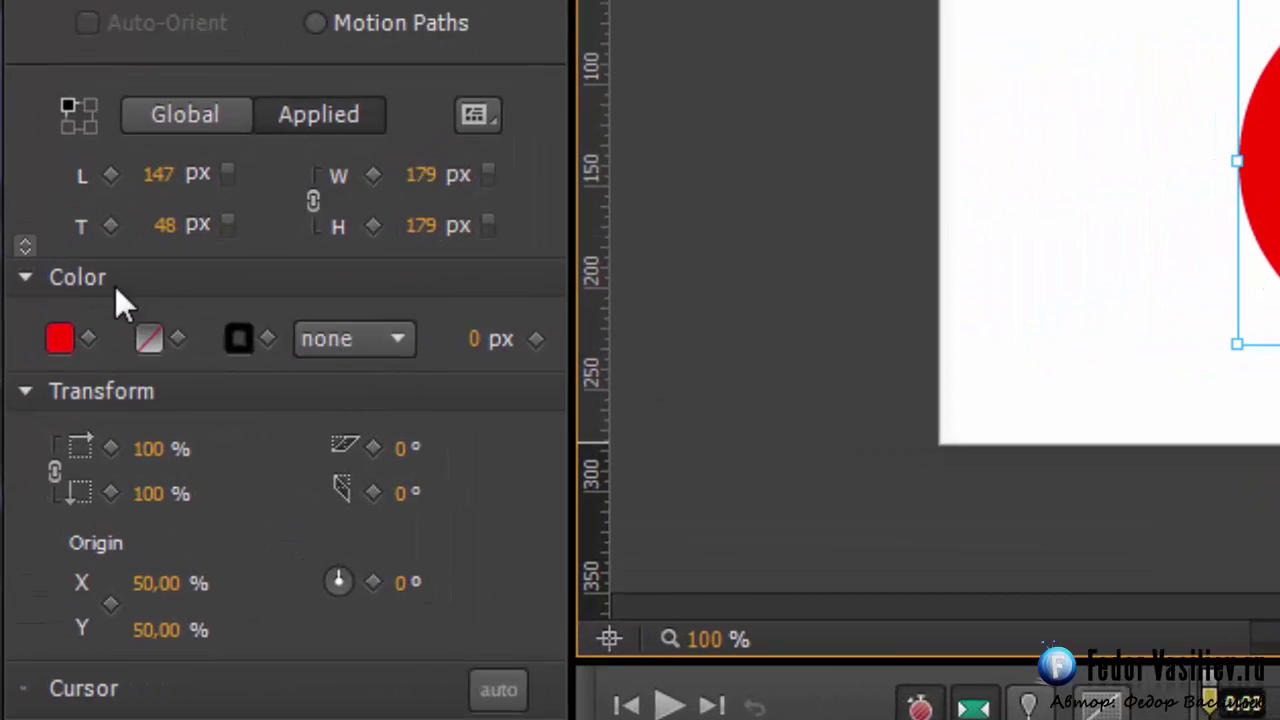
Step: Give the circle a solid border and colour it bright green
{"action": "left_click", "coordinate": [400, 342]}
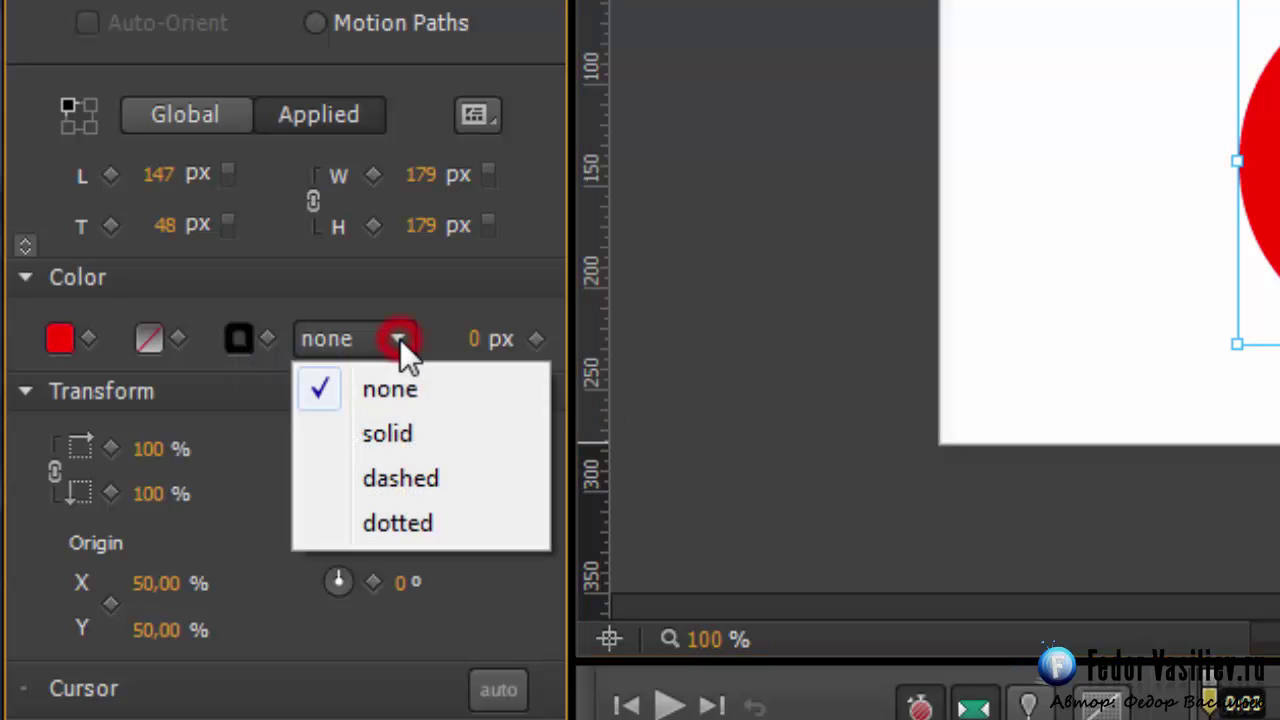
{"action": "left_click", "coordinate": [330, 440]}
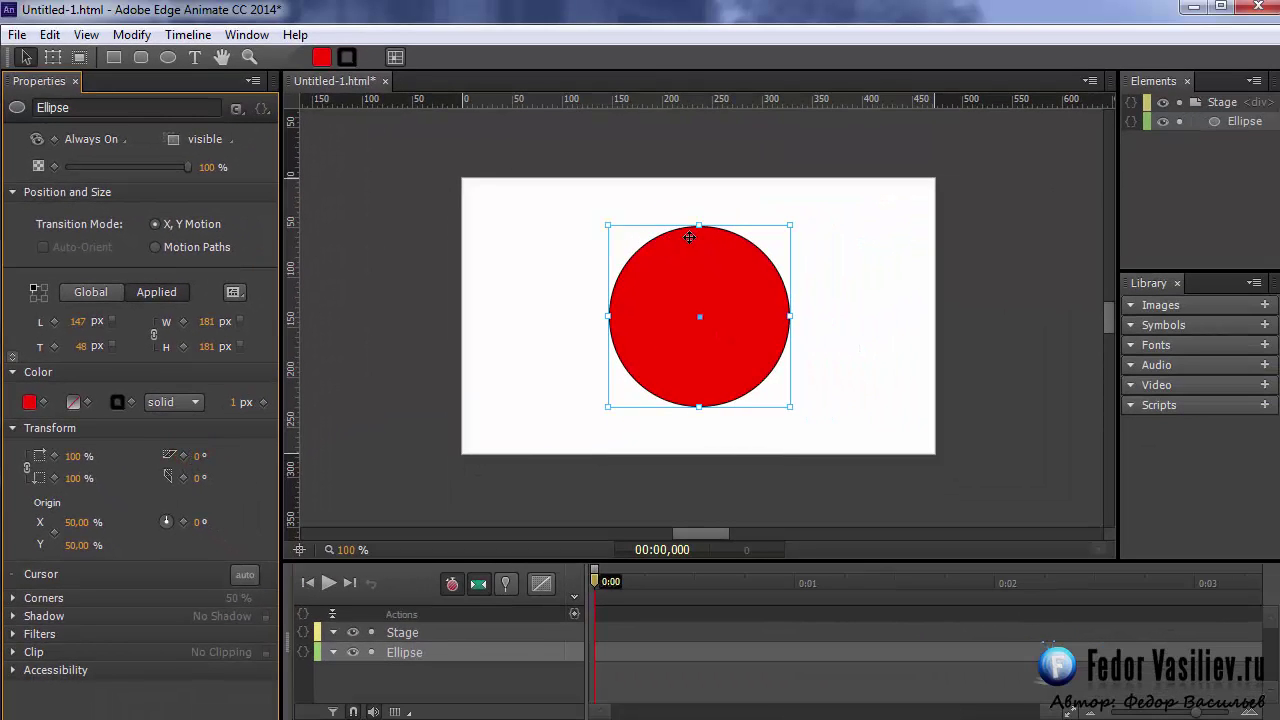
{"action": "left_click", "coordinate": [347, 57]}
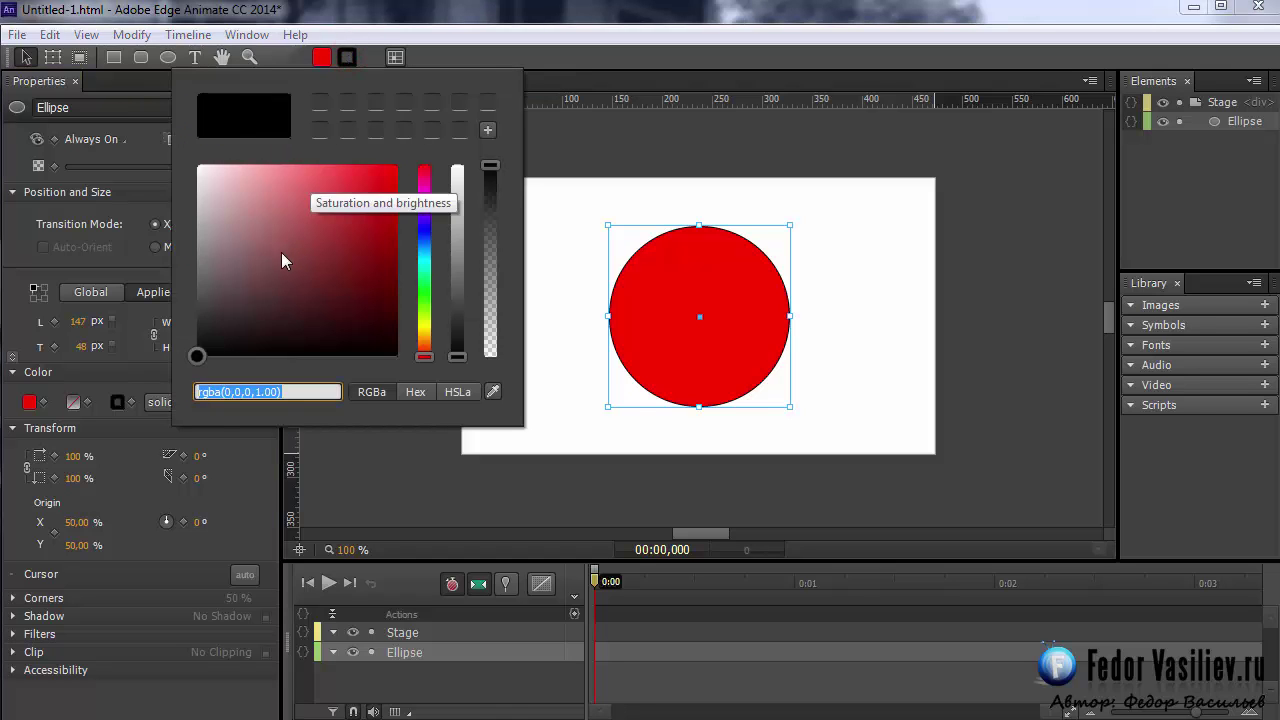
{"action": "left_click_drag", "start_coordinate": [281, 252], "coordinate": [197, 165]}
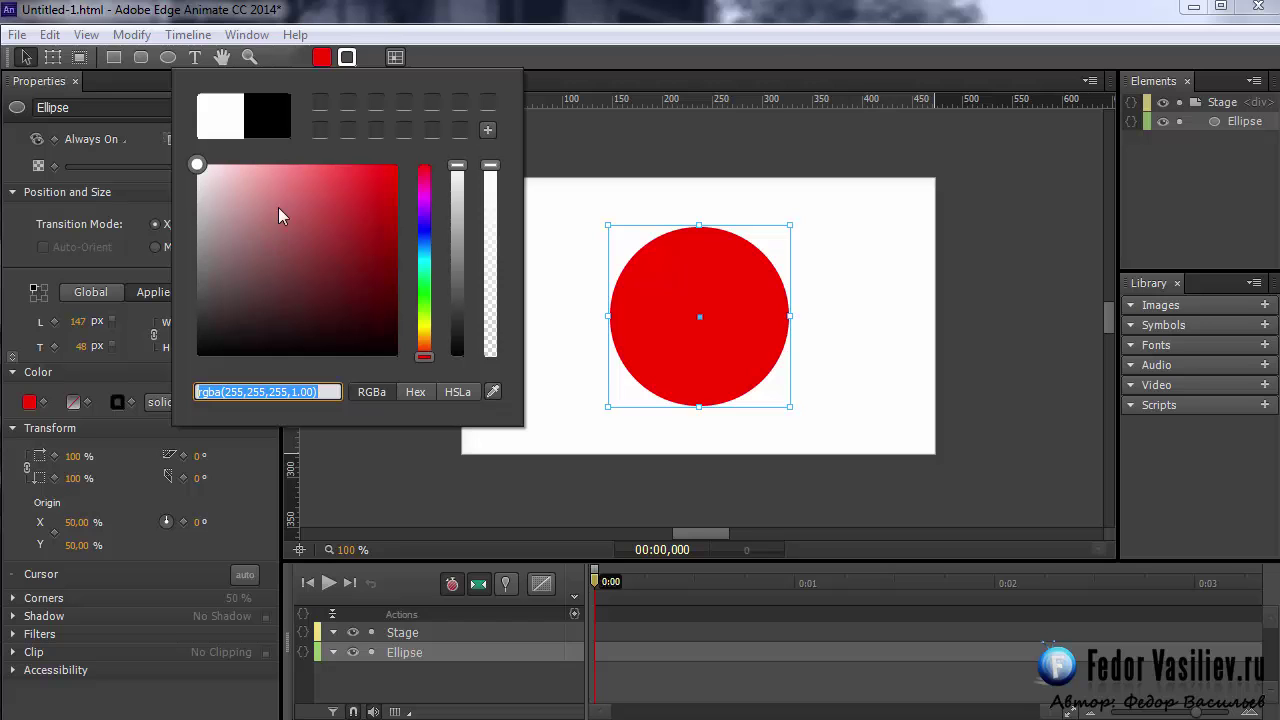
{"action": "left_click_drag", "start_coordinate": [248, 247], "coordinate": [367, 266]}
{"action": "left_click", "coordinate": [425, 298]}
{"action": "left_click_drag", "start_coordinate": [427, 297], "coordinate": [410, 272]}
{"action": "left_click", "coordinate": [425, 304]}
{"action": "left_click", "coordinate": [425, 306]}
{"action": "left_click_drag", "start_coordinate": [400, 273], "coordinate": [405, 168]}
{"action": "left_click", "coordinate": [581, 136]}
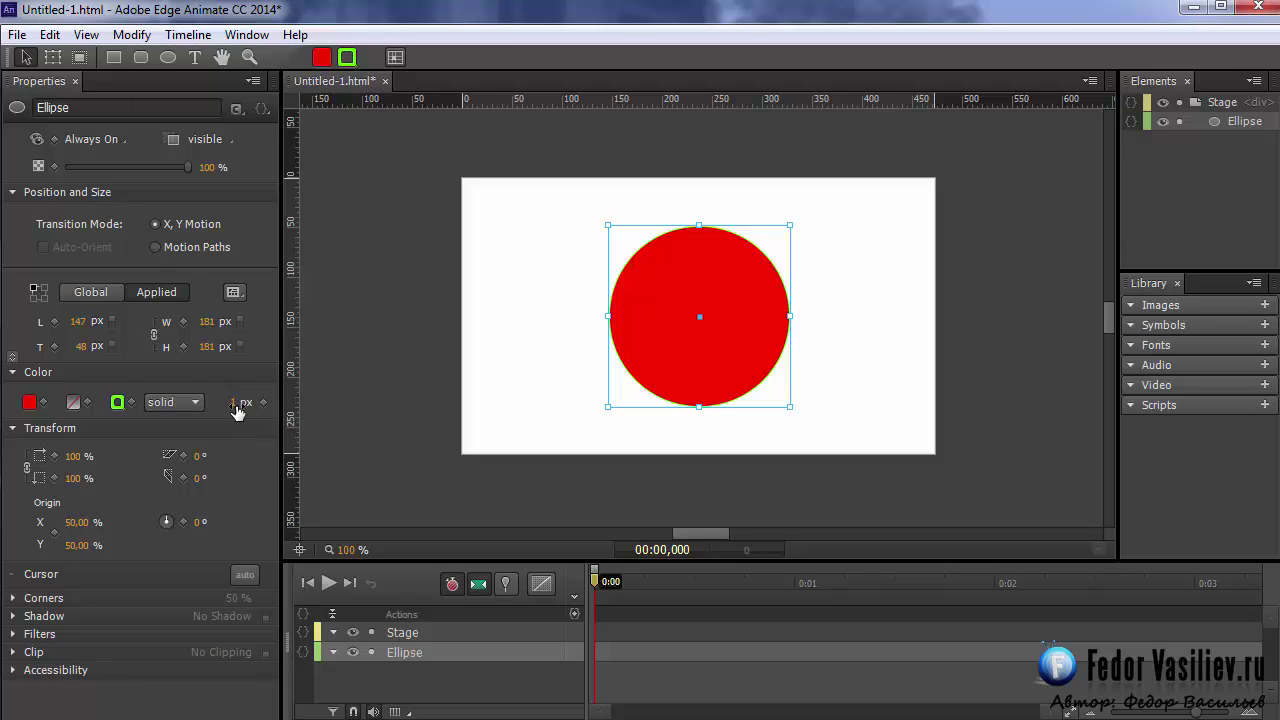
Step: Set the circle's border width to 20 px
{"action": "left_click_drag", "start_coordinate": [233, 410], "coordinate": [262, 404]}
{"action": "left_click", "coordinate": [214, 405]}
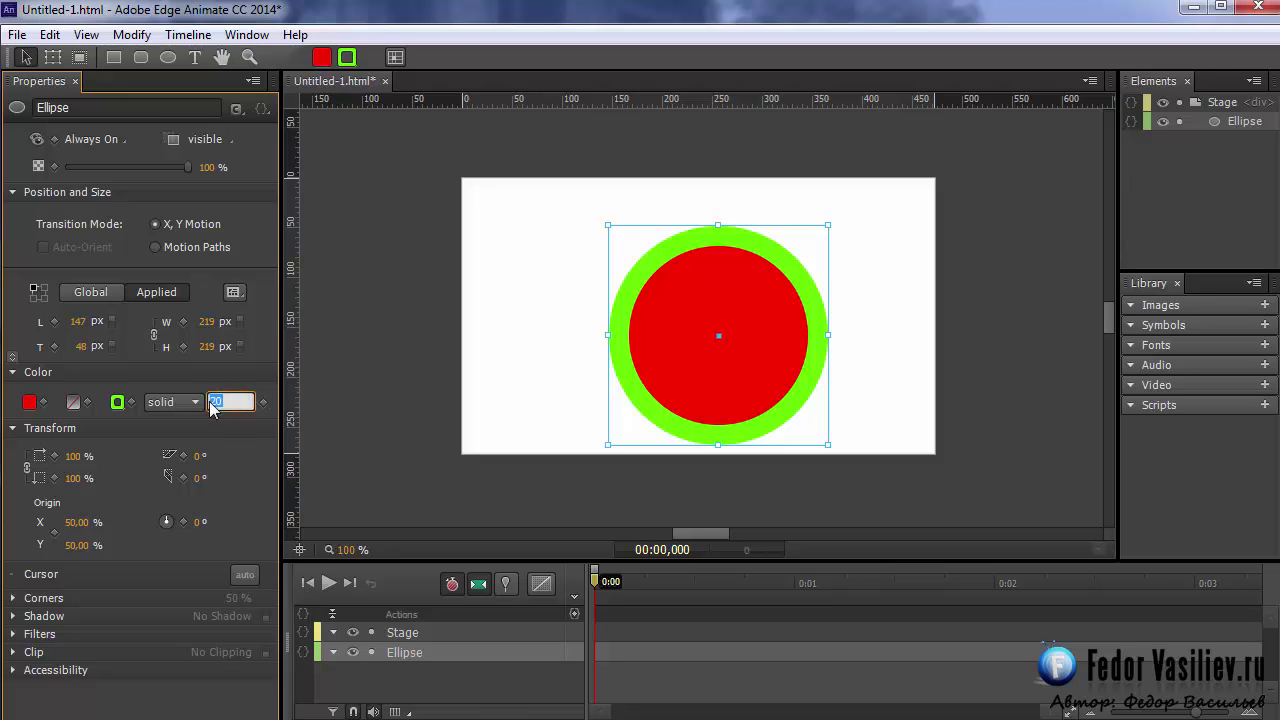
{"action": "key", "text": "Return"}
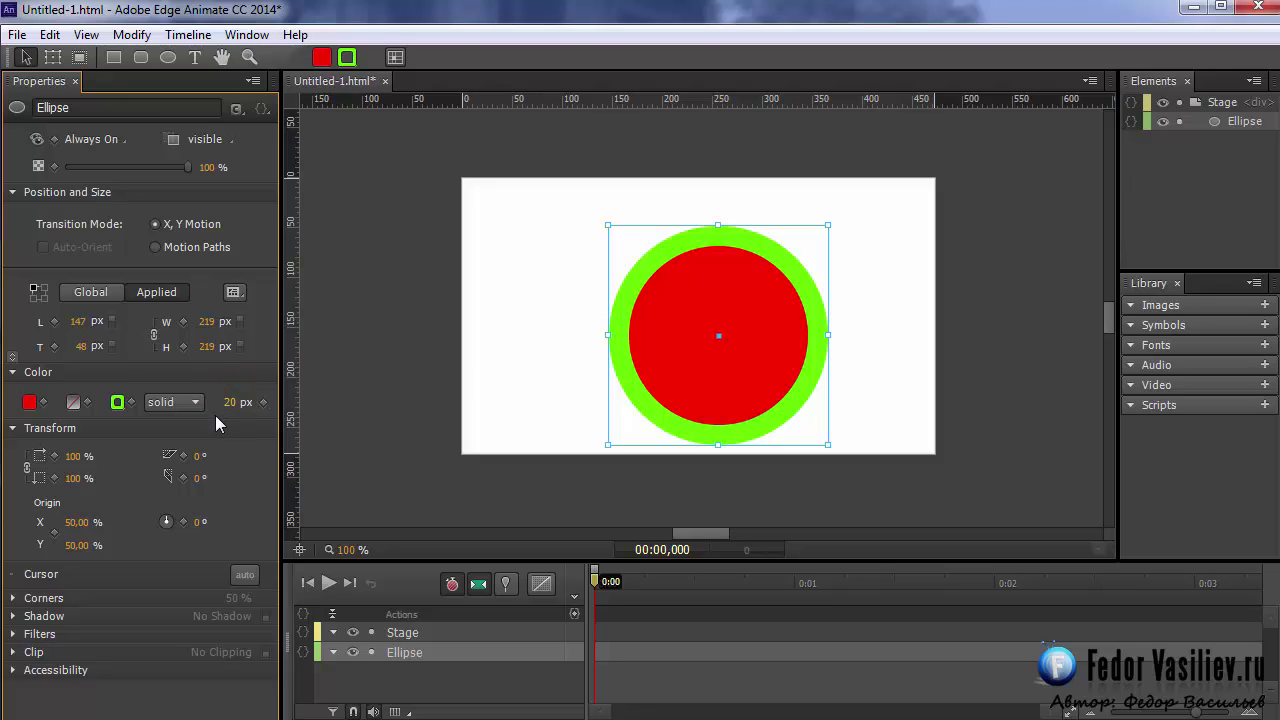
Step: Recentre the bordered circle on the stage, at about L 127 px and T 28 px
{"action": "left_click_drag", "start_coordinate": [688, 318], "coordinate": [674, 297]}
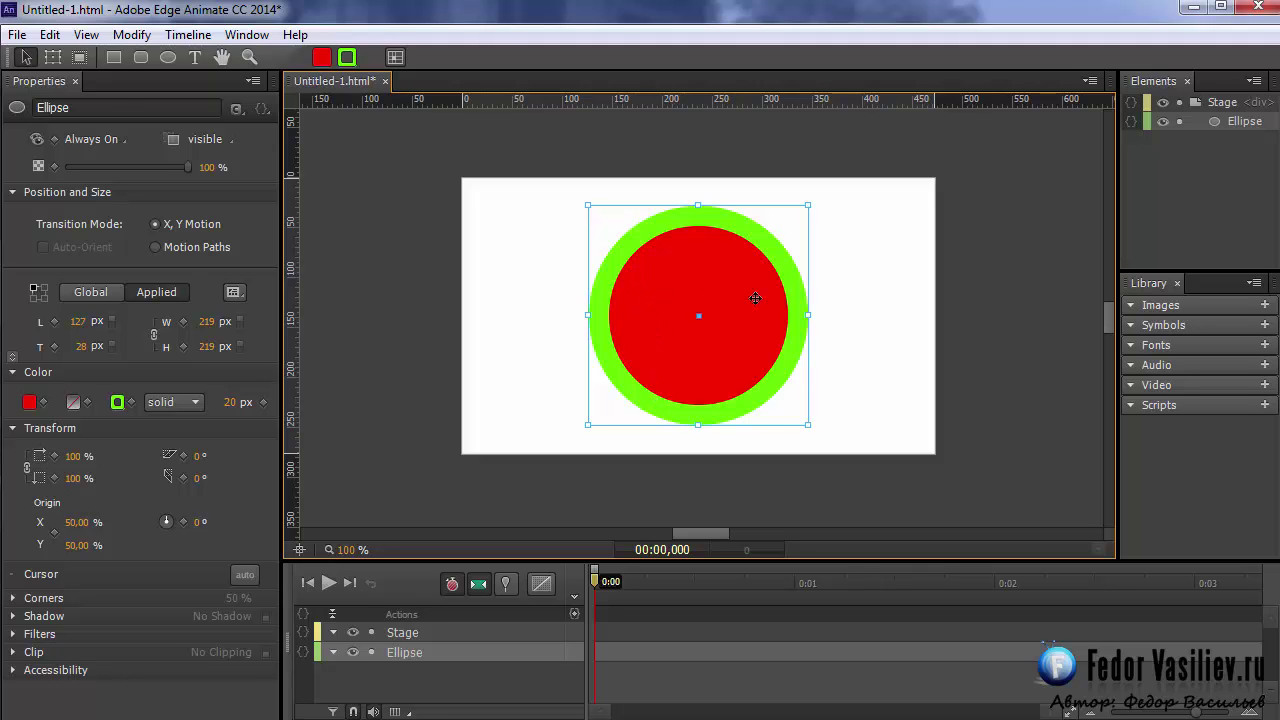
{"action": "left_click", "coordinate": [877, 291]}
{"action": "left_click", "coordinate": [693, 288]}
{"action": "mouse_move", "coordinate": [718, 288]}
{"action": "left_mouse_down"}
{"action": "mouse_move", "coordinate": [728, 283]}
{"action": "mouse_move", "coordinate": [718, 288]}
{"action": "left_mouse_up"}
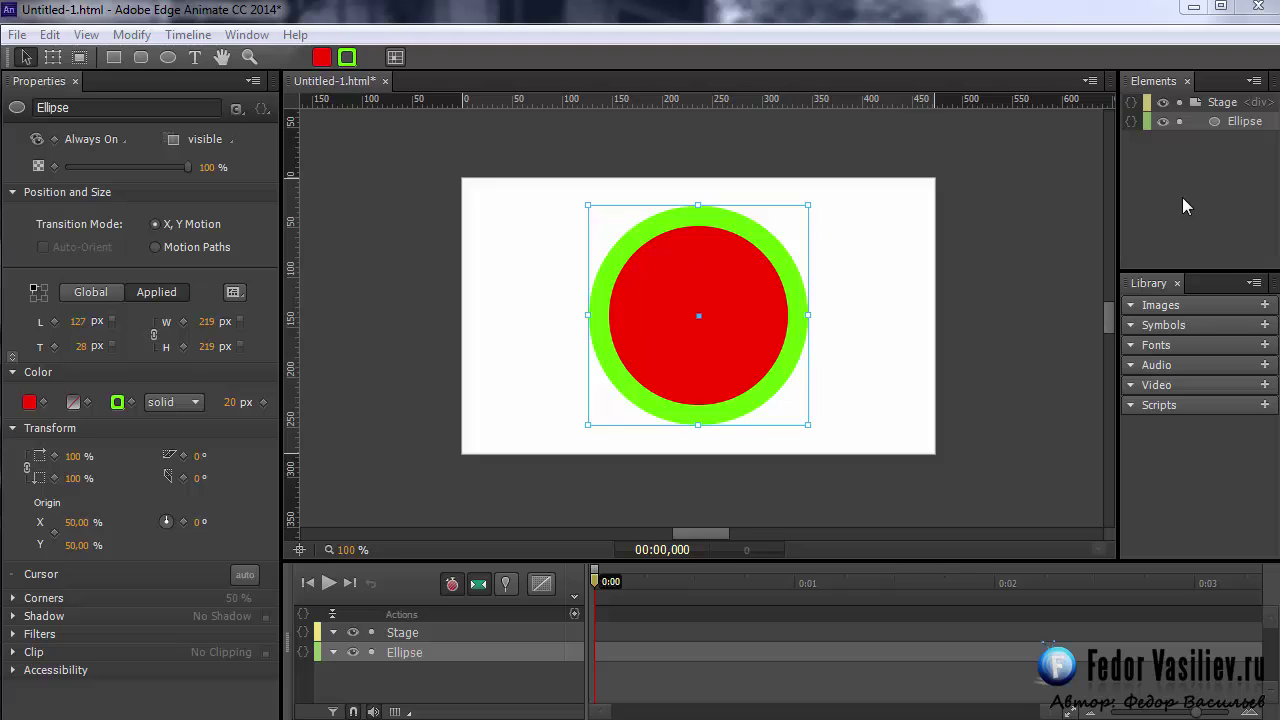
Step: Hide the Ellipse element on the stage and show it again
{"action": "left_click", "coordinate": [1230, 138]}
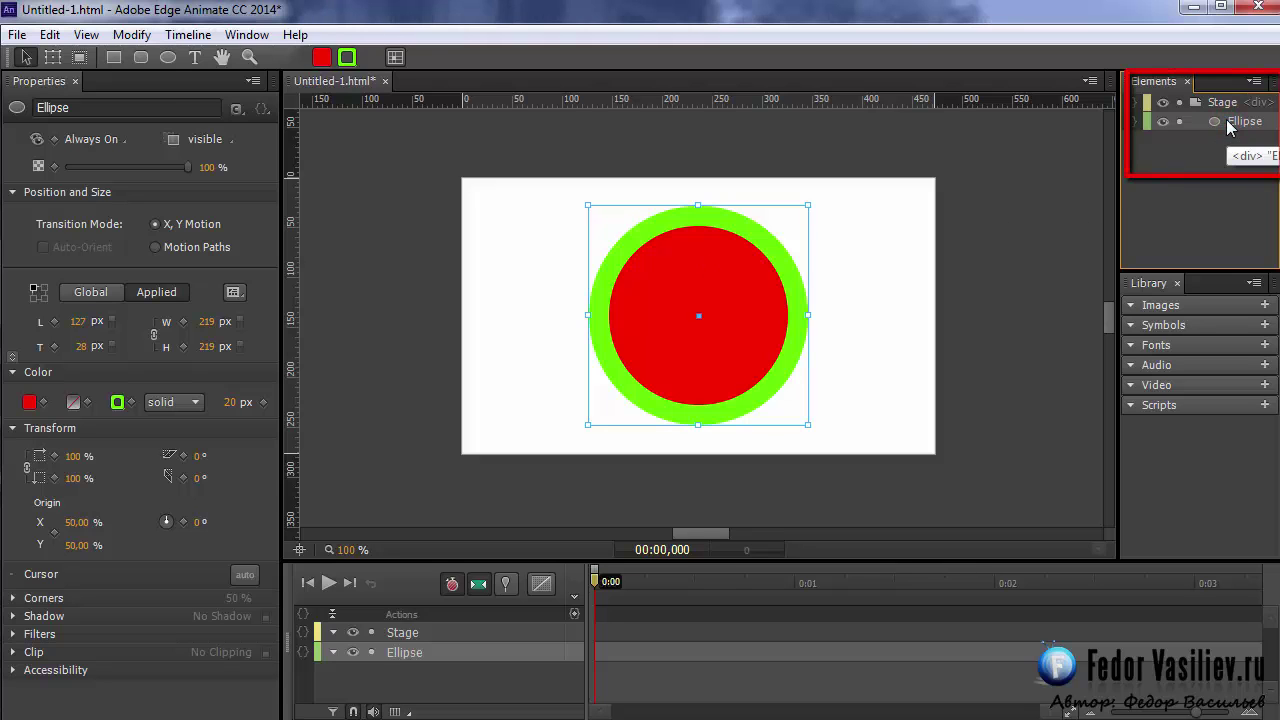
{"action": "left_click", "coordinate": [410, 655]}
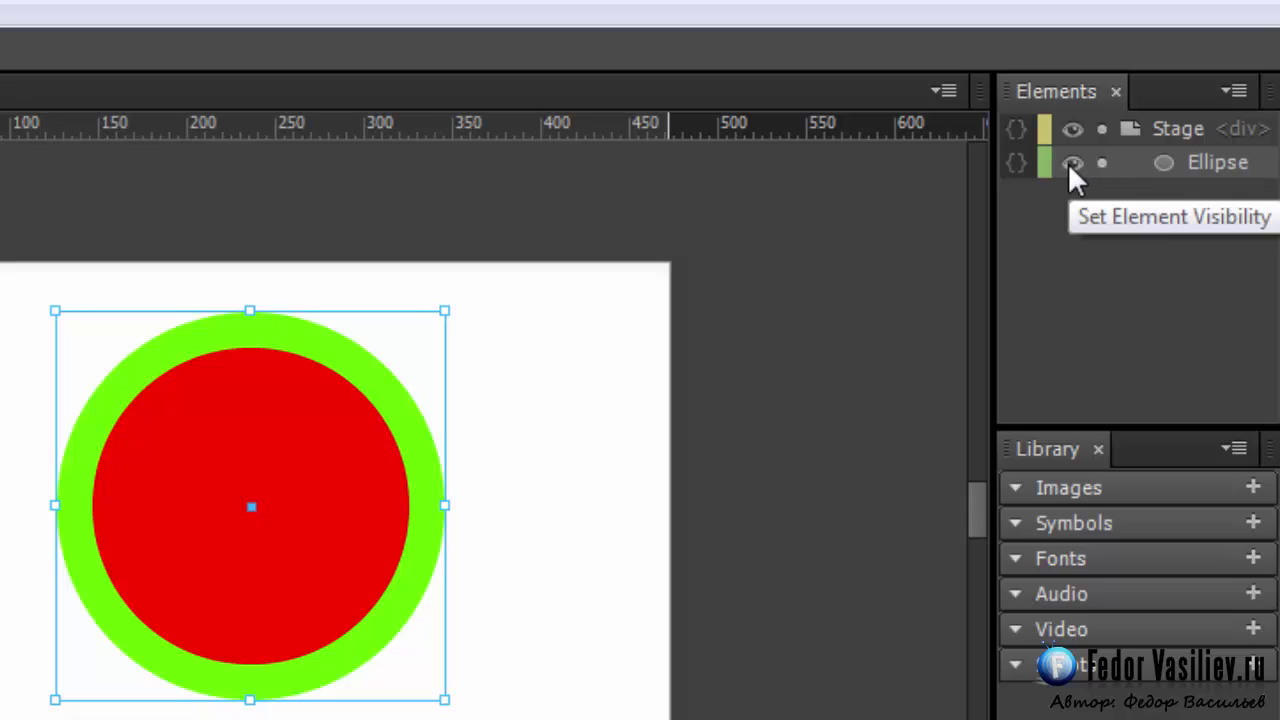
{"action": "left_click", "coordinate": [1071, 163]}
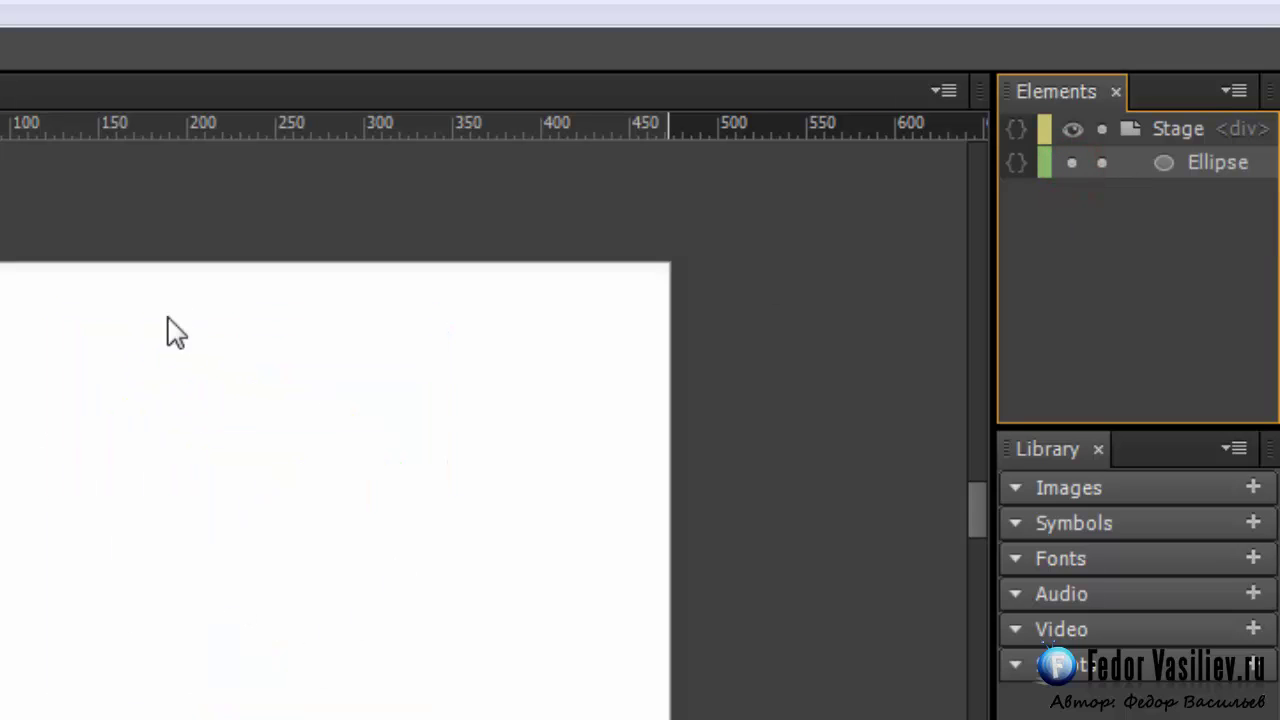
{"action": "left_click", "coordinate": [1071, 163]}
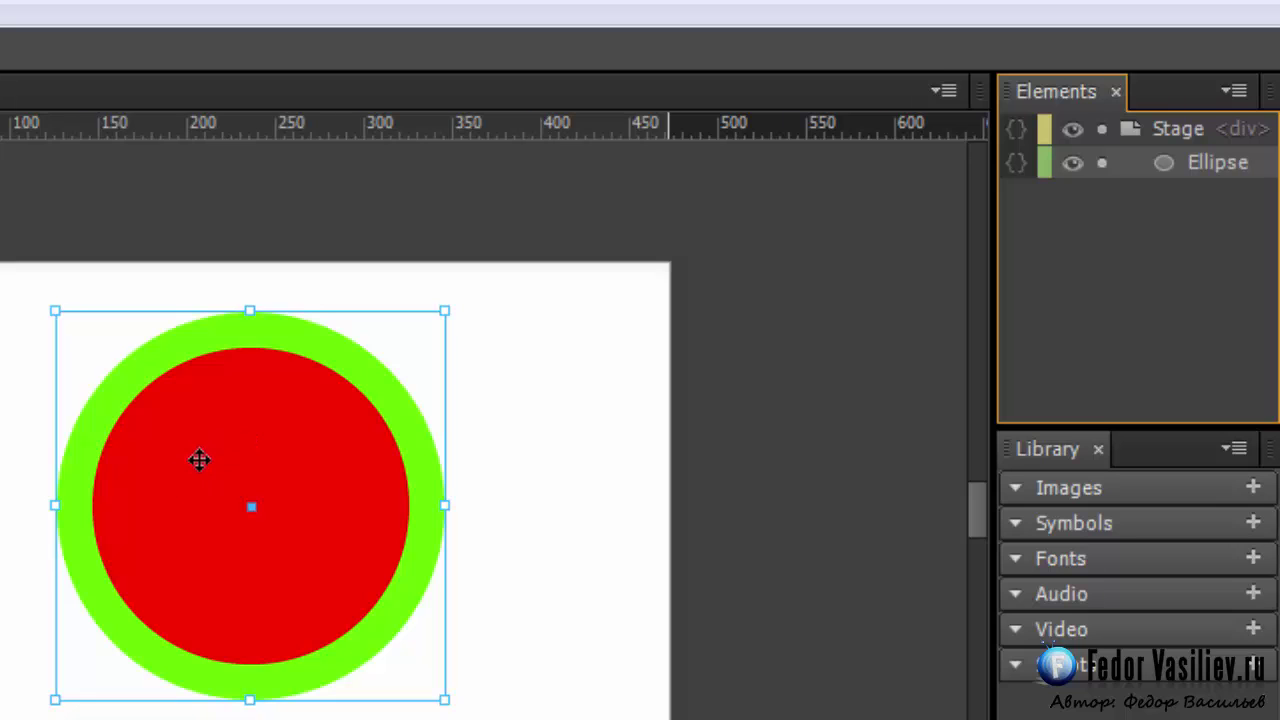
Step: Lock the Ellipse element, try to select the circle on the stage, and unlock it again
{"action": "left_click", "coordinate": [1102, 166]}
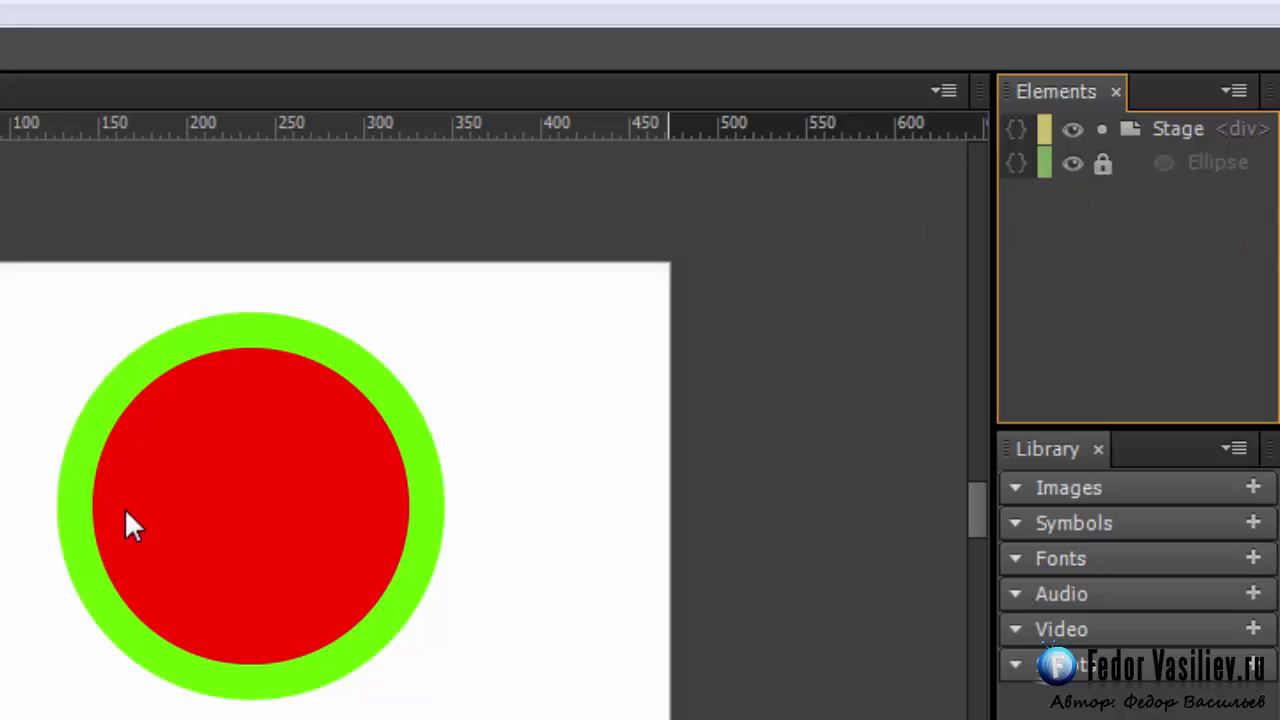
{"action": "left_click", "coordinate": [180, 430]}
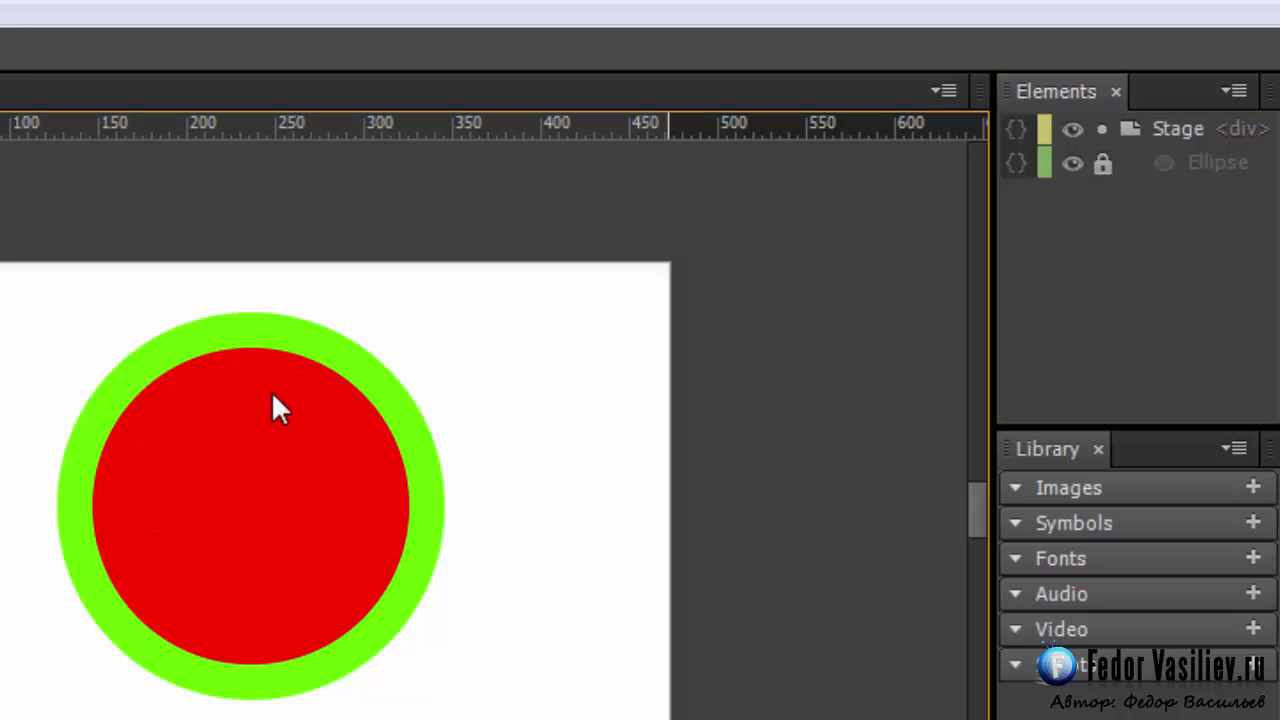
{"action": "left_click", "coordinate": [1103, 164]}
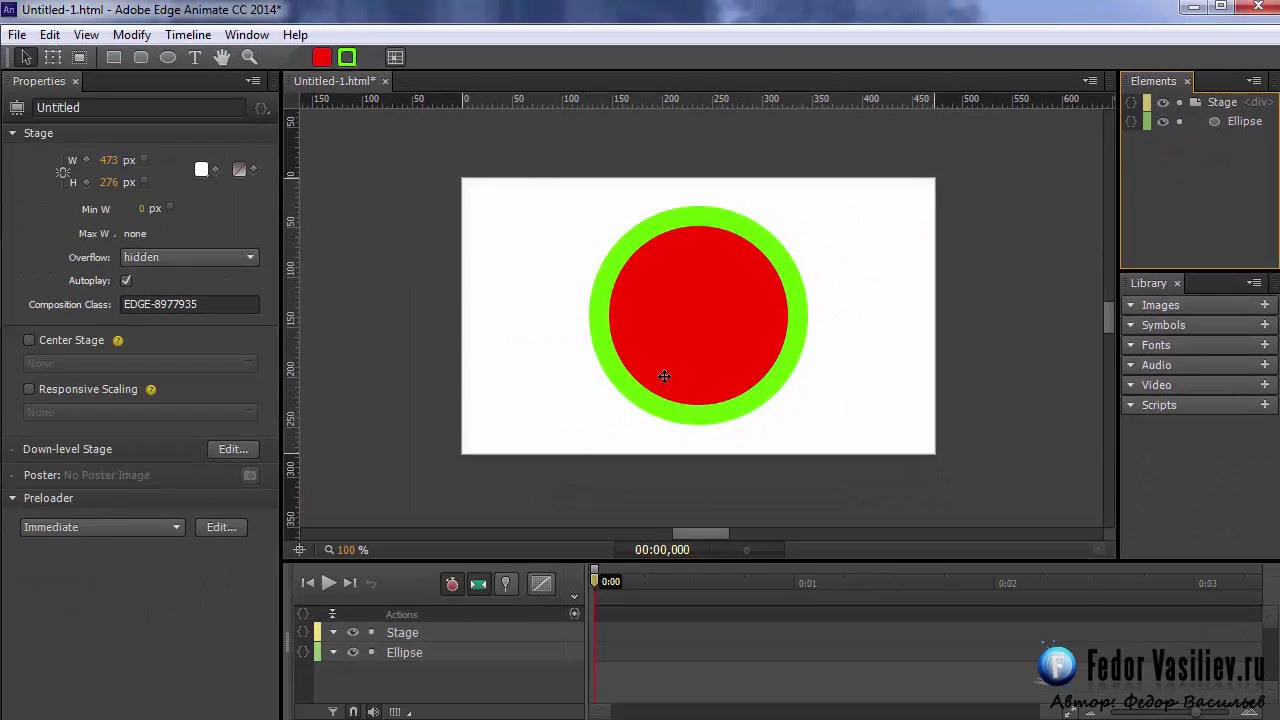
Step: Try out different opacity values on the circle and return it to 100 %
{"action": "left_click", "coordinate": [664, 376]}
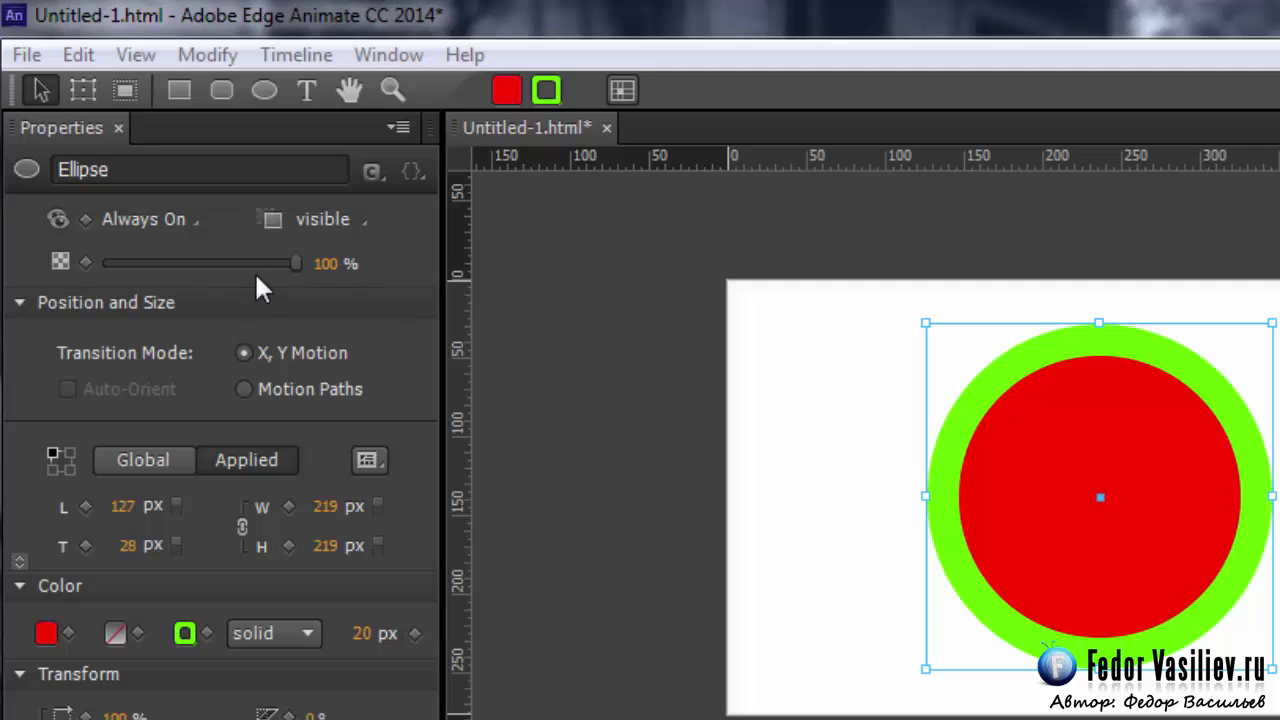
{"action": "mouse_move", "coordinate": [296, 263]}
{"action": "left_mouse_down"}
{"action": "mouse_move", "coordinate": [106, 265]}
{"action": "mouse_move", "coordinate": [100, 280]}
{"action": "mouse_move", "coordinate": [305, 266]}
{"action": "left_mouse_up"}
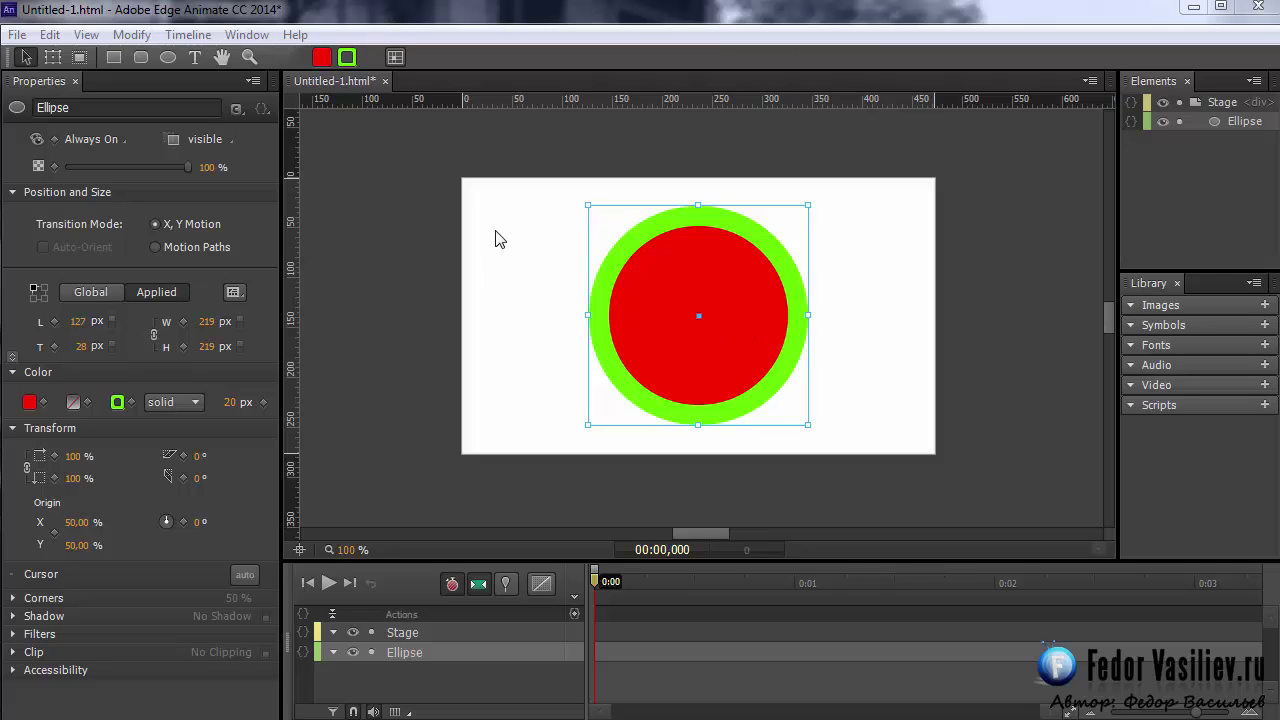
Step: Try a fully transparent background colour on the stage and return it to opaque white
{"action": "left_click", "coordinate": [1218, 102]}
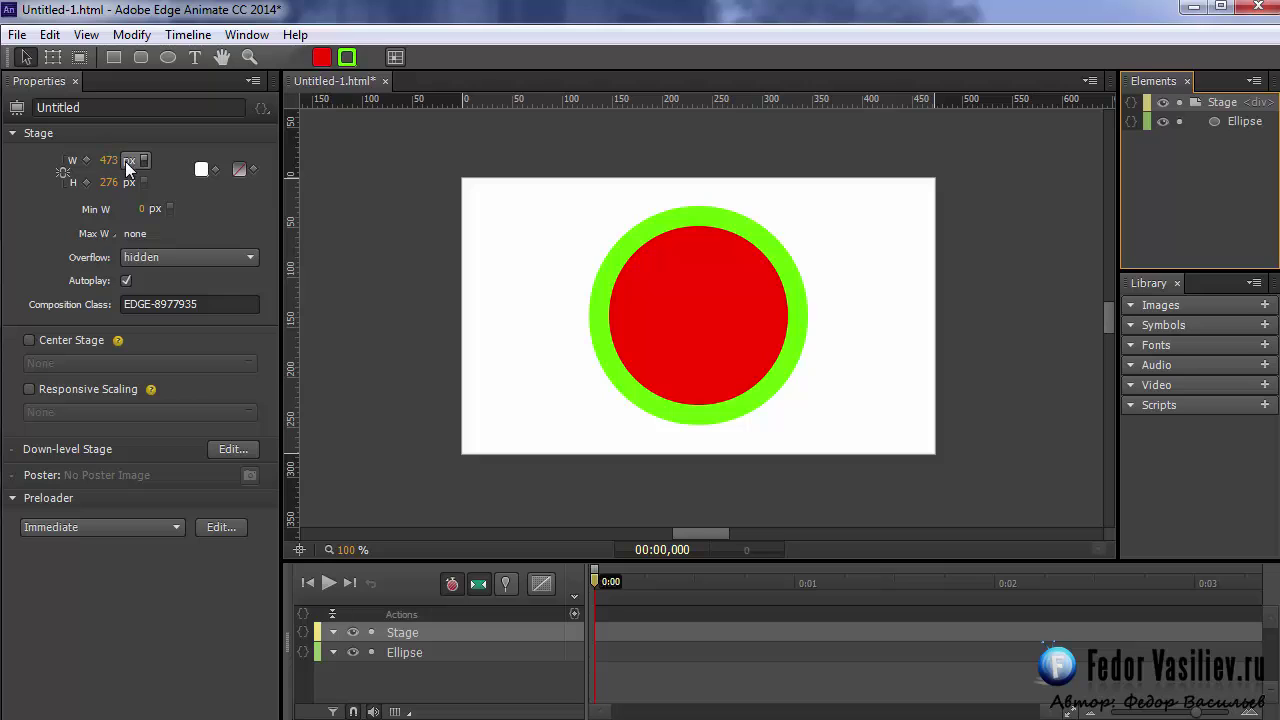
{"action": "left_click", "coordinate": [201, 170]}
{"action": "left_click_drag", "start_coordinate": [345, 285], "coordinate": [345, 477]}
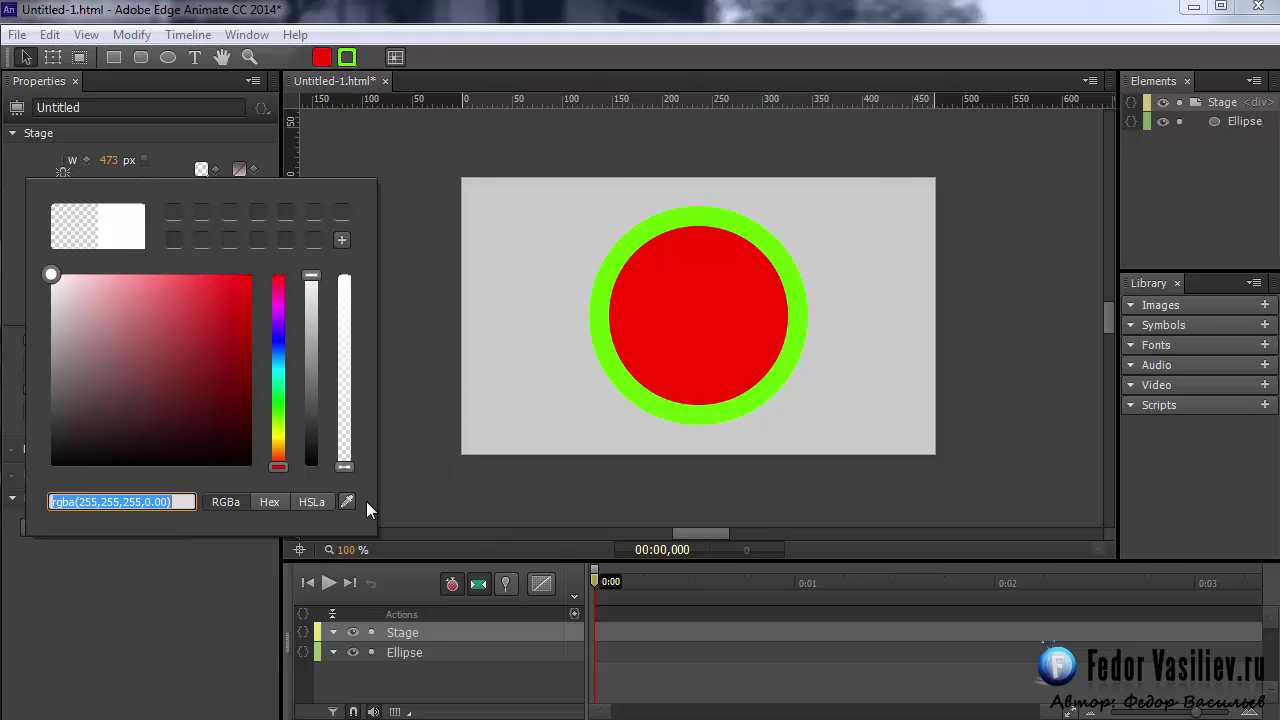
{"action": "left_click_drag", "start_coordinate": [345, 467], "coordinate": [348, 274]}
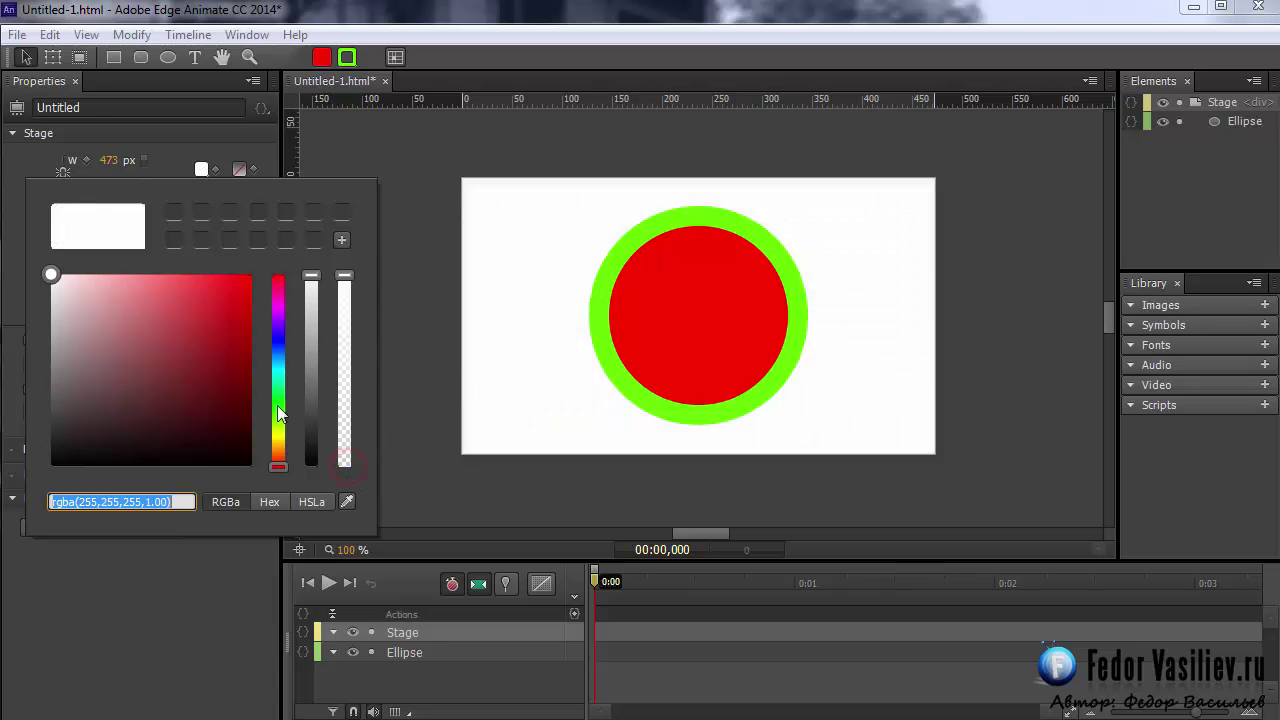
Step: Set the stage background colour to blue, rgba(9,88,220,1.00), and view the background gradient options
{"action": "mouse_move", "coordinate": [278, 467]}
{"action": "left_mouse_down"}
{"action": "mouse_move", "coordinate": [279, 350]}
{"action": "mouse_move", "coordinate": [245, 350]}
{"action": "mouse_move", "coordinate": [242, 378]}
{"action": "left_mouse_up"}
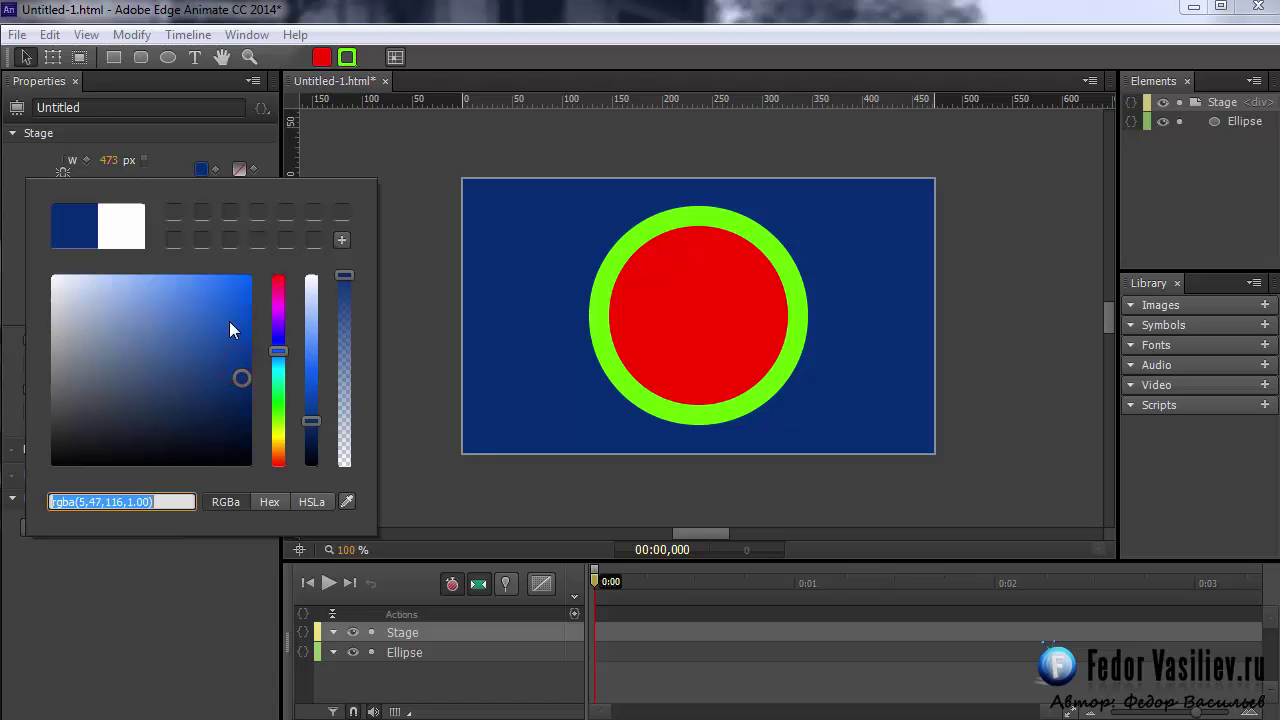
{"action": "left_click_drag", "start_coordinate": [219, 318], "coordinate": [242, 300]}
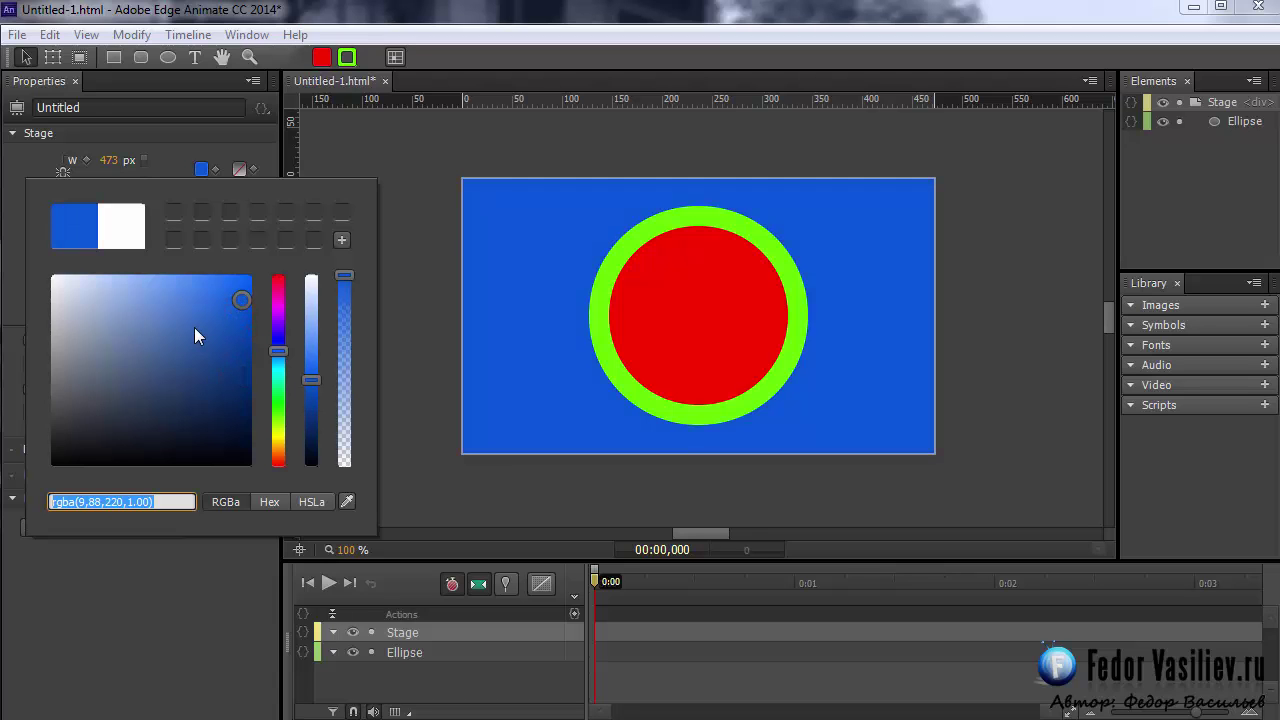
{"action": "left_click", "coordinate": [211, 155]}
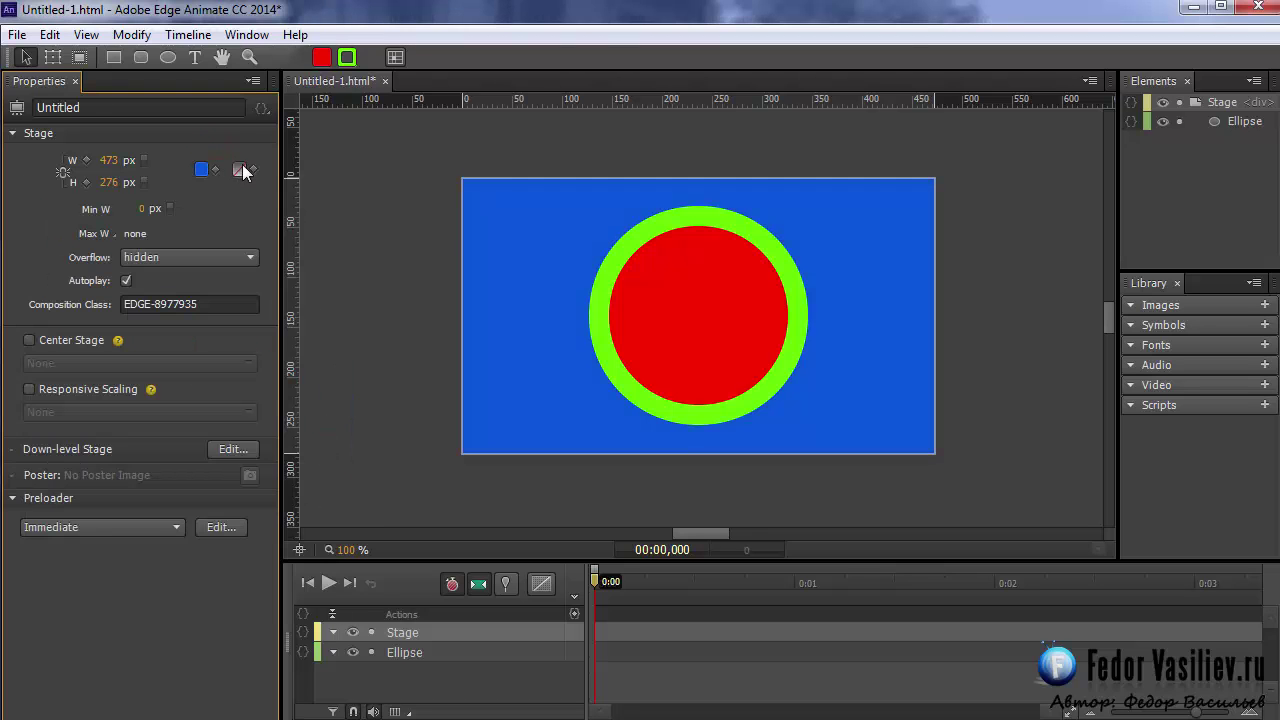
{"action": "left_click", "coordinate": [238, 169]}
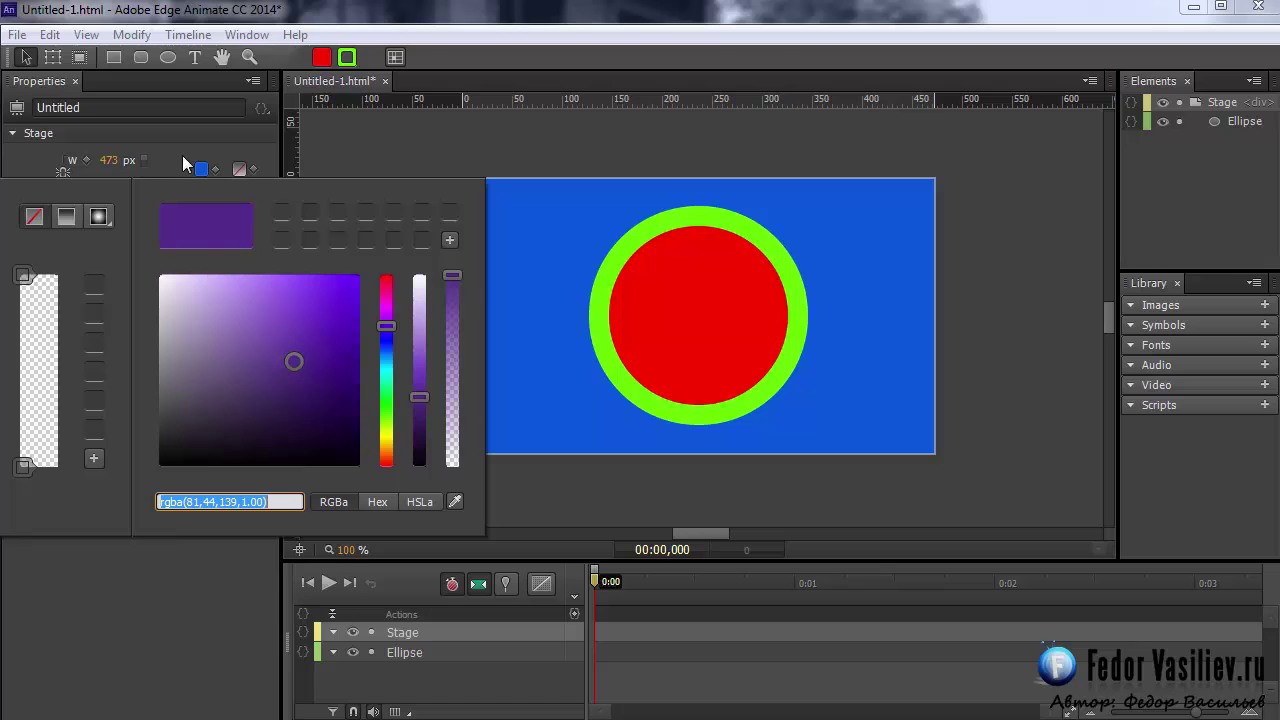
{"action": "left_click", "coordinate": [230, 146]}
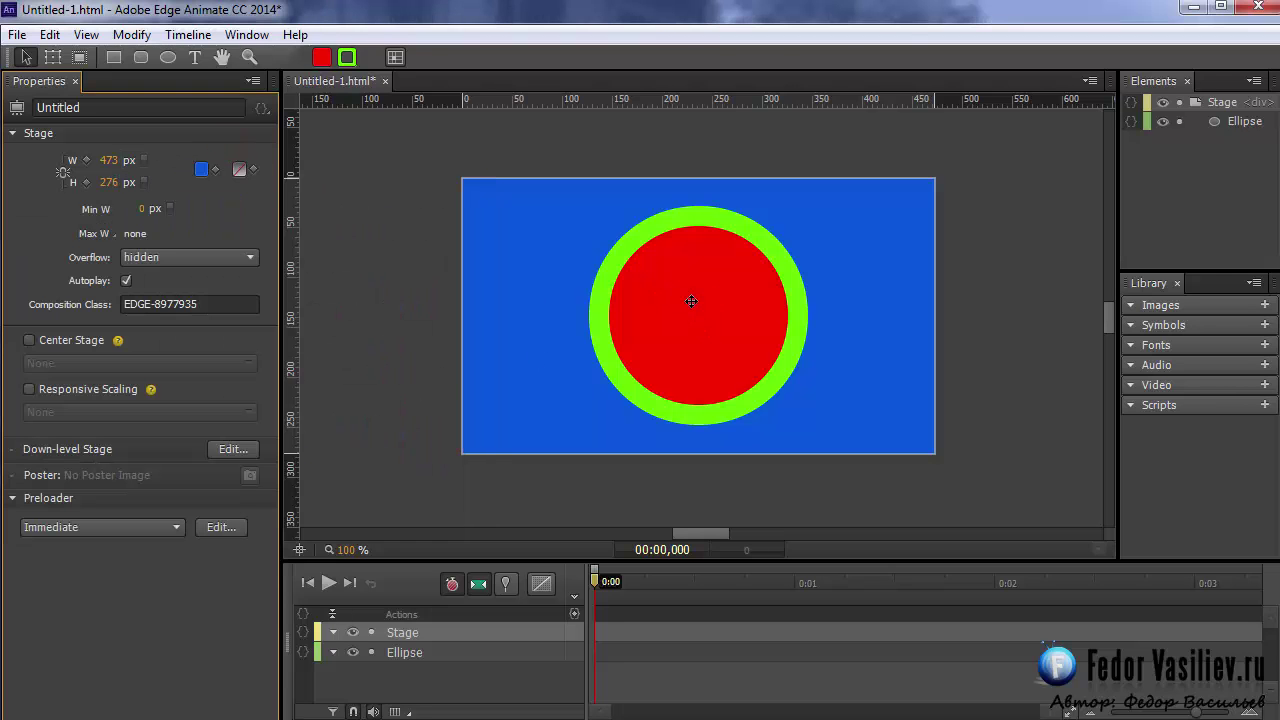
Step: Move the circle off the stage to its left, at about L -240 px and T 28 px, and preview the composition
{"action": "left_click", "coordinate": [659, 292]}
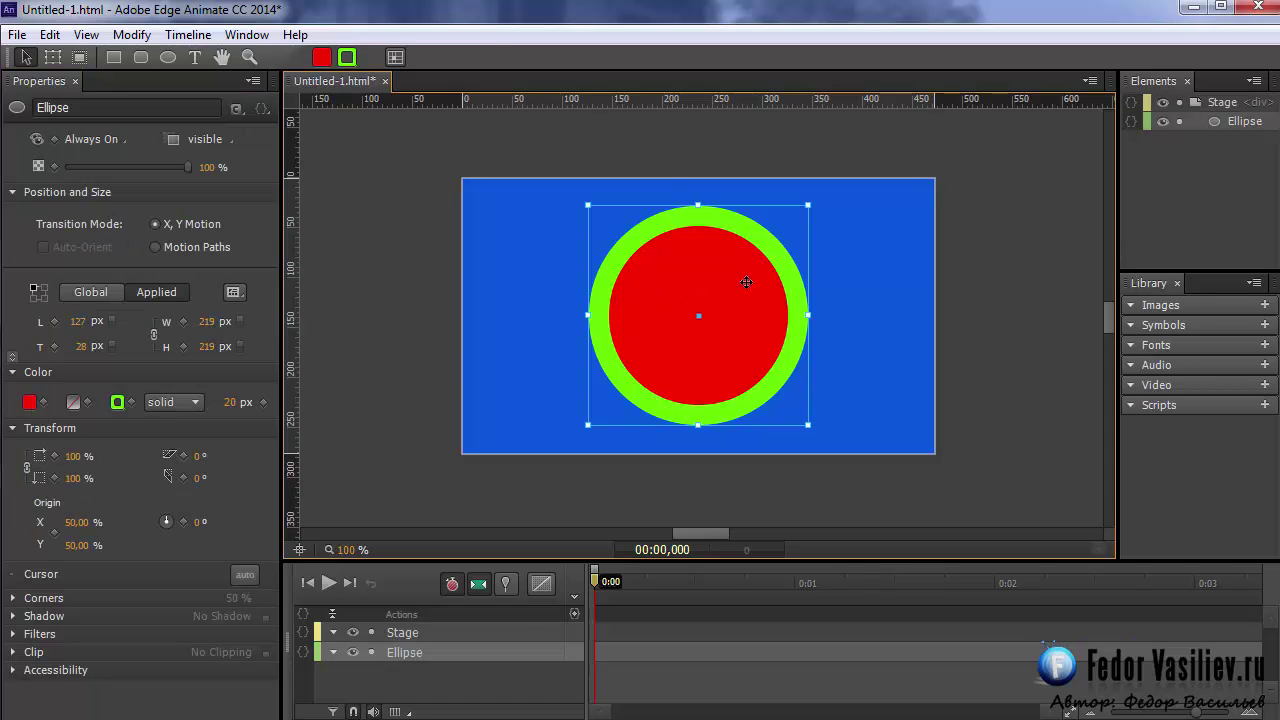
{"action": "left_click_drag", "start_coordinate": [739, 280], "coordinate": [373, 282]}
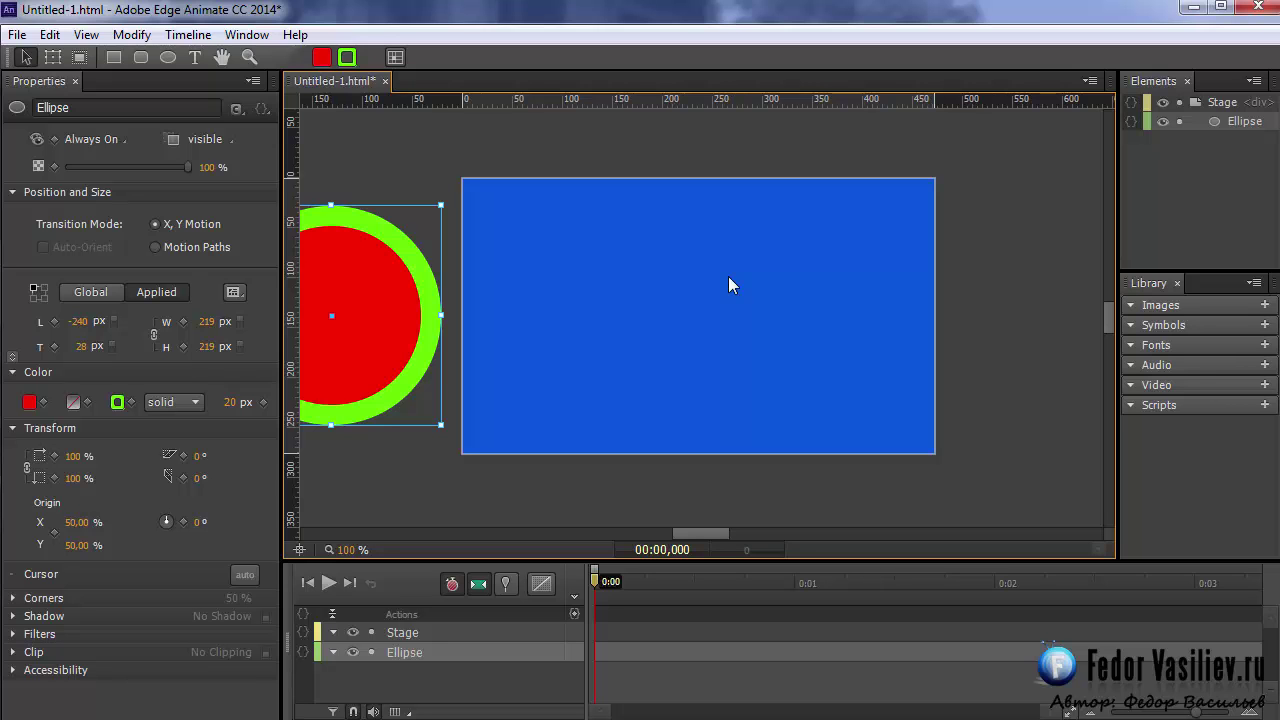
{"action": "key", "text": "ctrl+Return"}
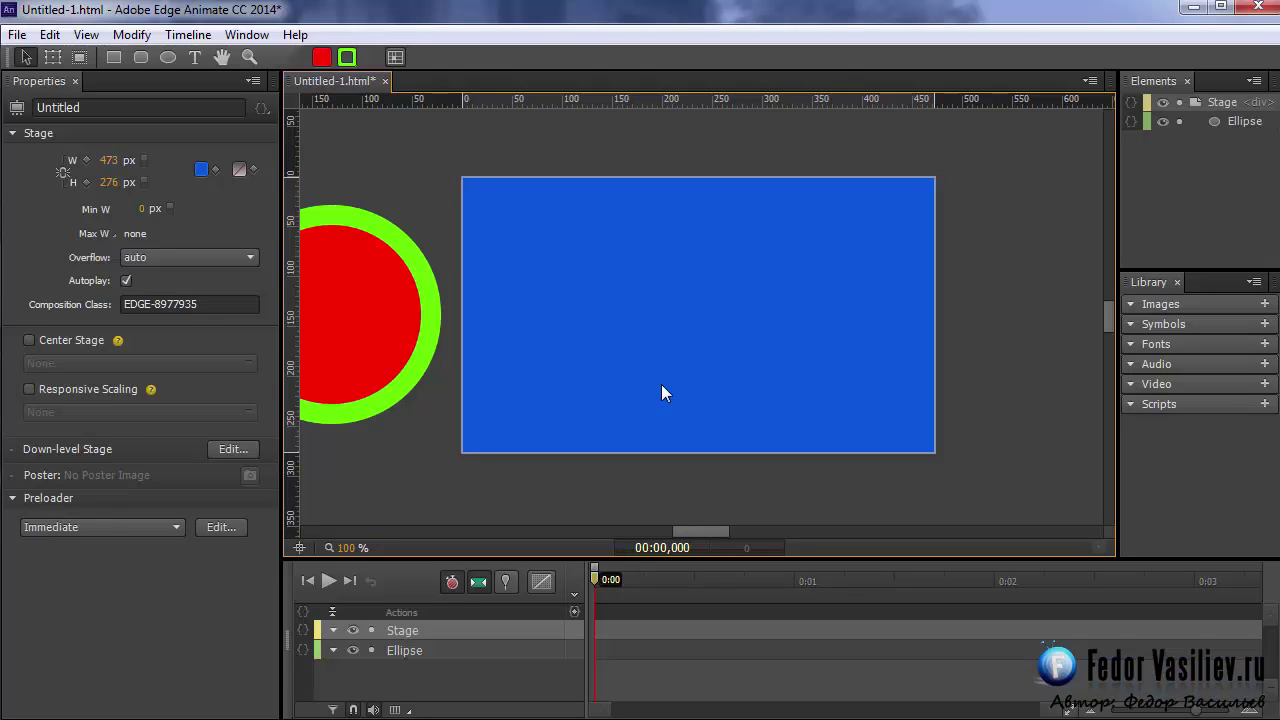
Step: Select the circle, try toggling the automatic keyframe and transition modes, leaving both on, and switch on the Pin at 0:00
{"action": "key", "text": "ctrl+a"}
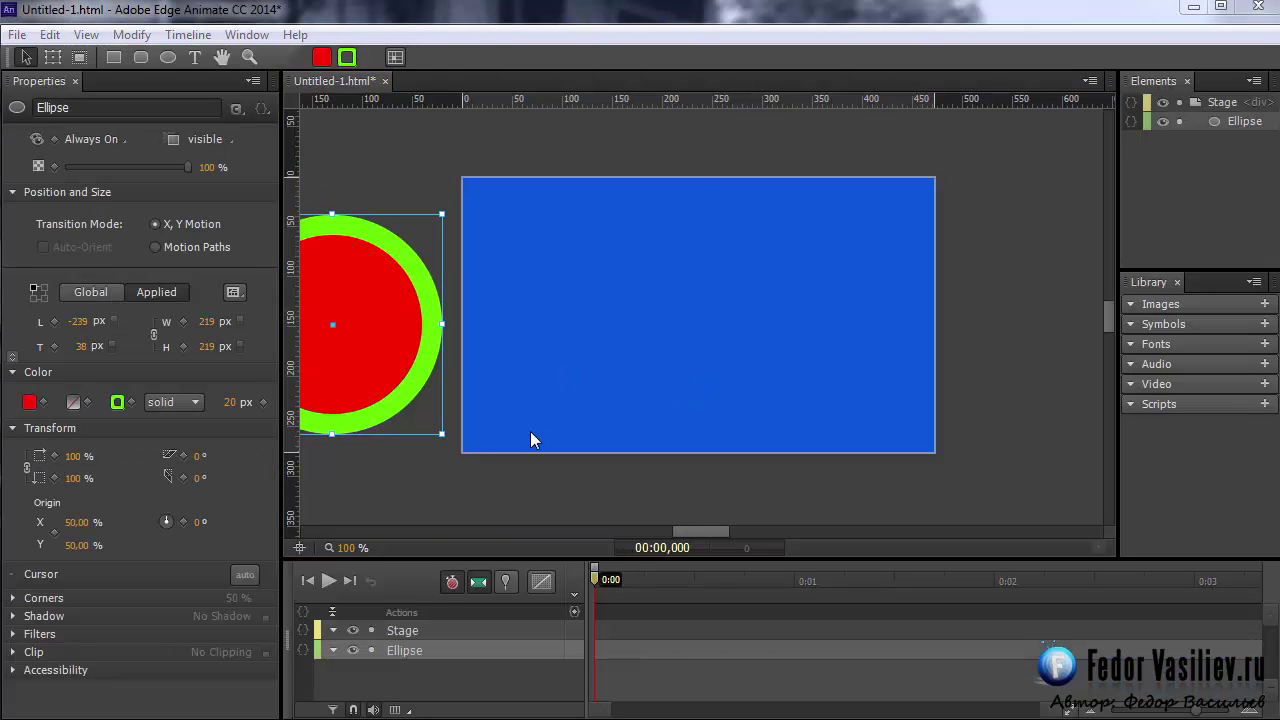
{"action": "left_click", "coordinate": [452, 583]}
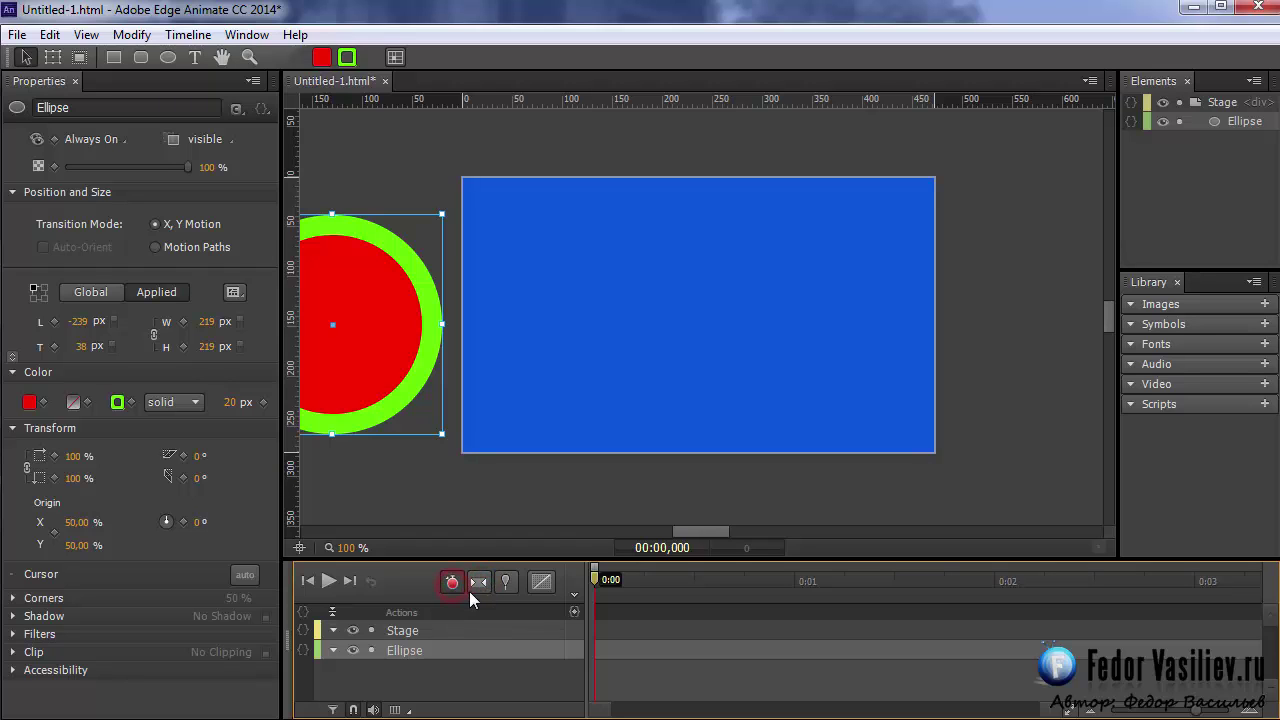
{"action": "left_click", "coordinate": [477, 583]}
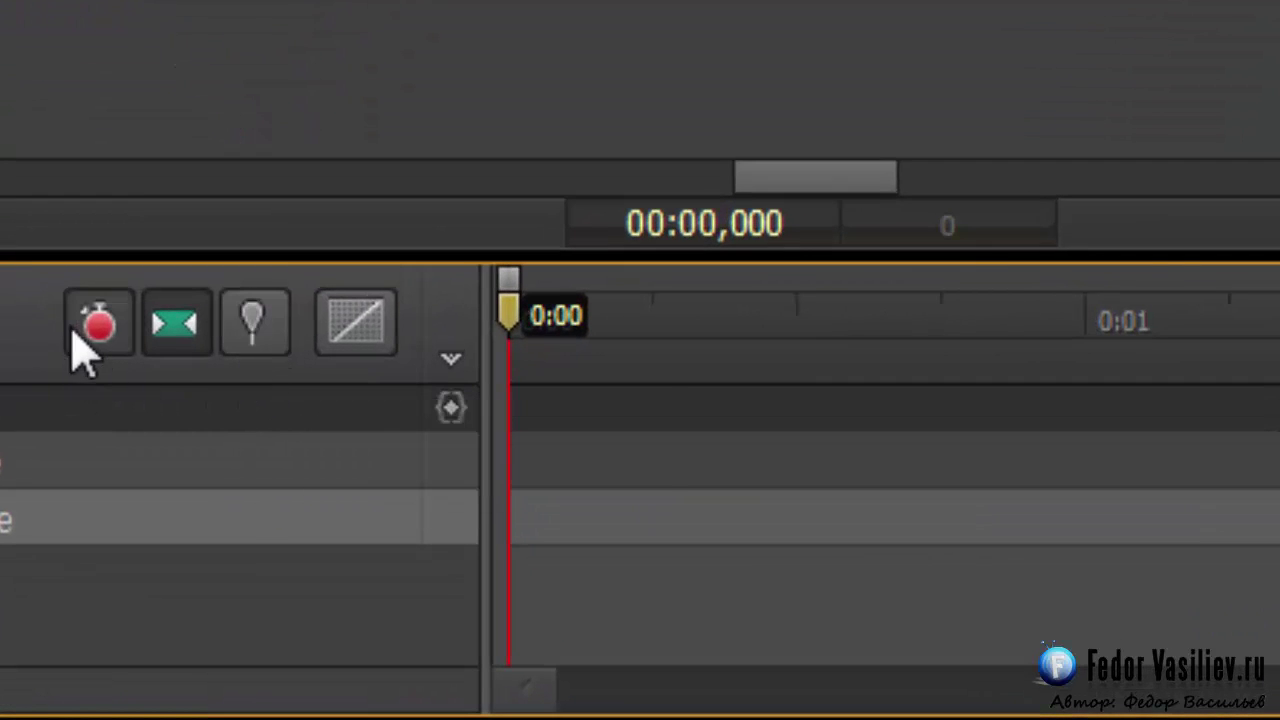
{"action": "left_click", "coordinate": [268, 320]}
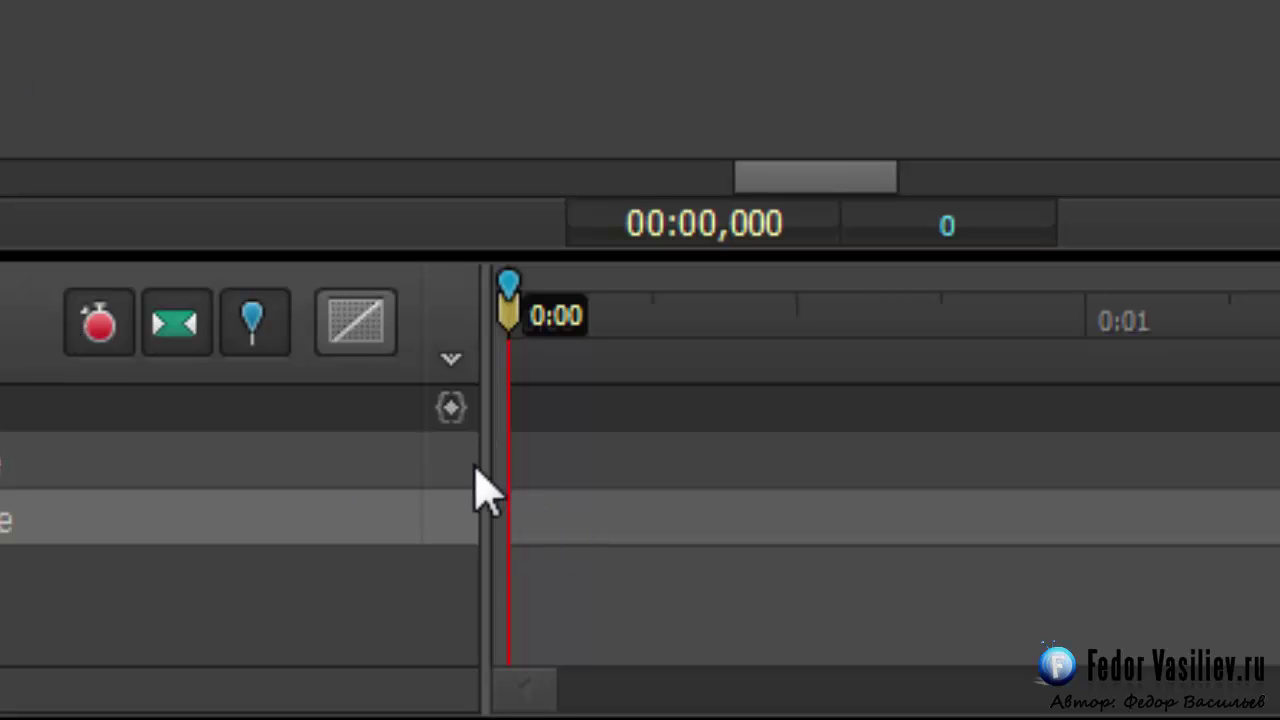
Step: Create a transition moving the circle to the stage centre, L 127 px and T 28 px, with the Pin at 0:00 and playhead at 0:01
{"action": "left_click", "coordinate": [508, 325]}
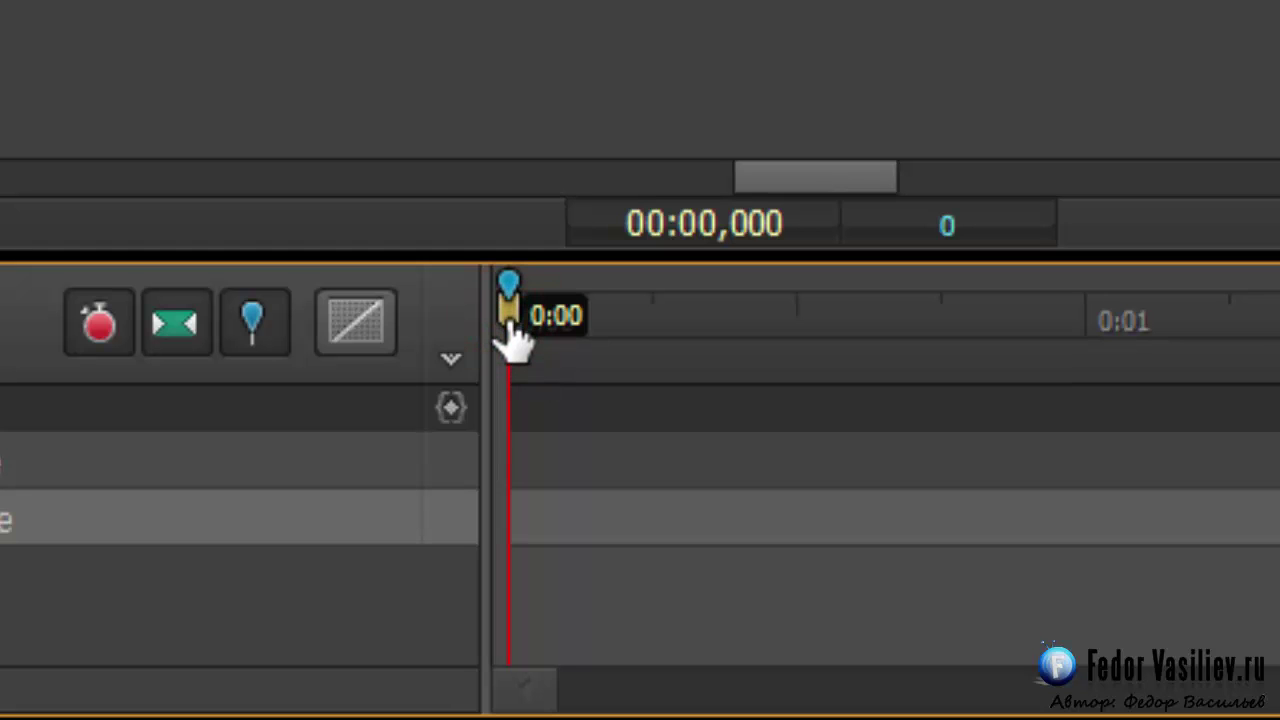
{"action": "left_click_drag", "start_coordinate": [511, 326], "coordinate": [520, 360]}
{"action": "mouse_move", "coordinate": [510, 283]}
{"action": "left_mouse_down"}
{"action": "mouse_move", "coordinate": [913, 312]}
{"action": "mouse_move", "coordinate": [1057, 340]}
{"action": "mouse_move", "coordinate": [514, 343]}
{"action": "mouse_move", "coordinate": [1000, 330]}
{"action": "mouse_move", "coordinate": [1085, 343]}
{"action": "mouse_move", "coordinate": [478, 375]}
{"action": "left_mouse_up"}
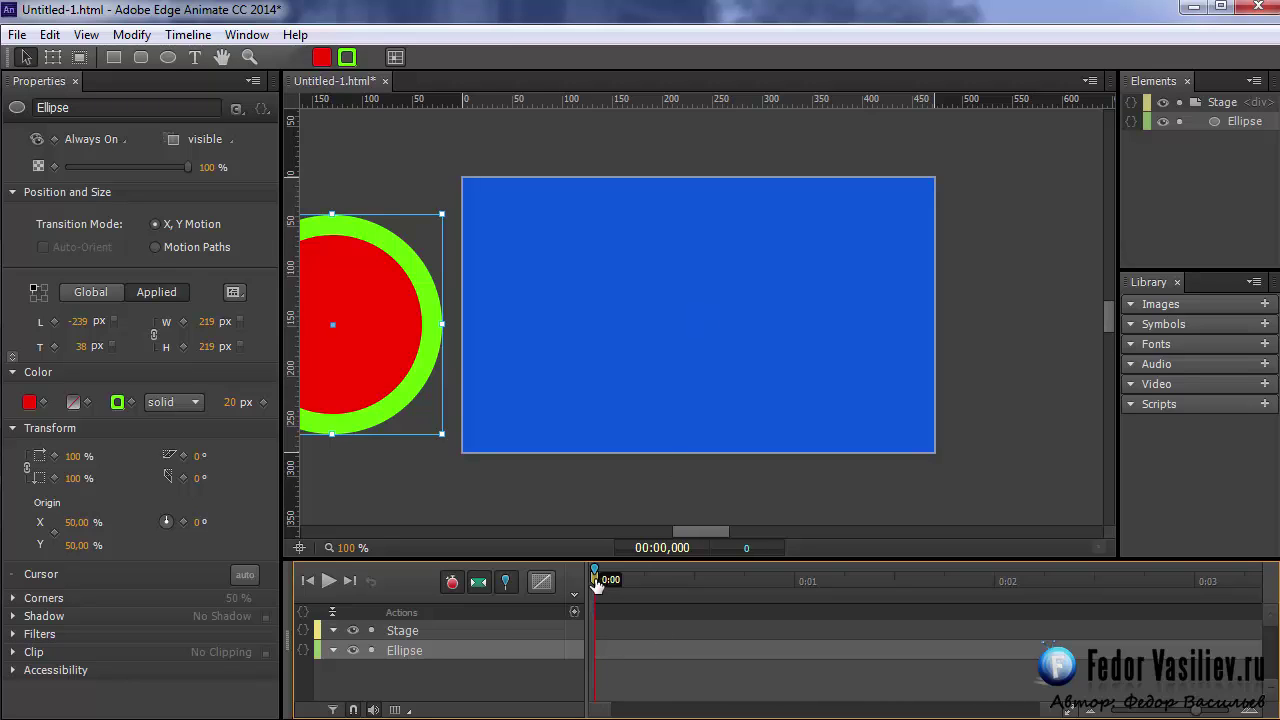
{"action": "mouse_move", "coordinate": [597, 586]}
{"action": "left_mouse_down"}
{"action": "mouse_move", "coordinate": [815, 601]}
{"action": "mouse_move", "coordinate": [780, 602]}
{"action": "mouse_move", "coordinate": [797, 605]}
{"action": "mouse_move", "coordinate": [794, 589]}
{"action": "mouse_move", "coordinate": [1139, 605]}
{"action": "mouse_move", "coordinate": [803, 605]}
{"action": "left_mouse_up"}
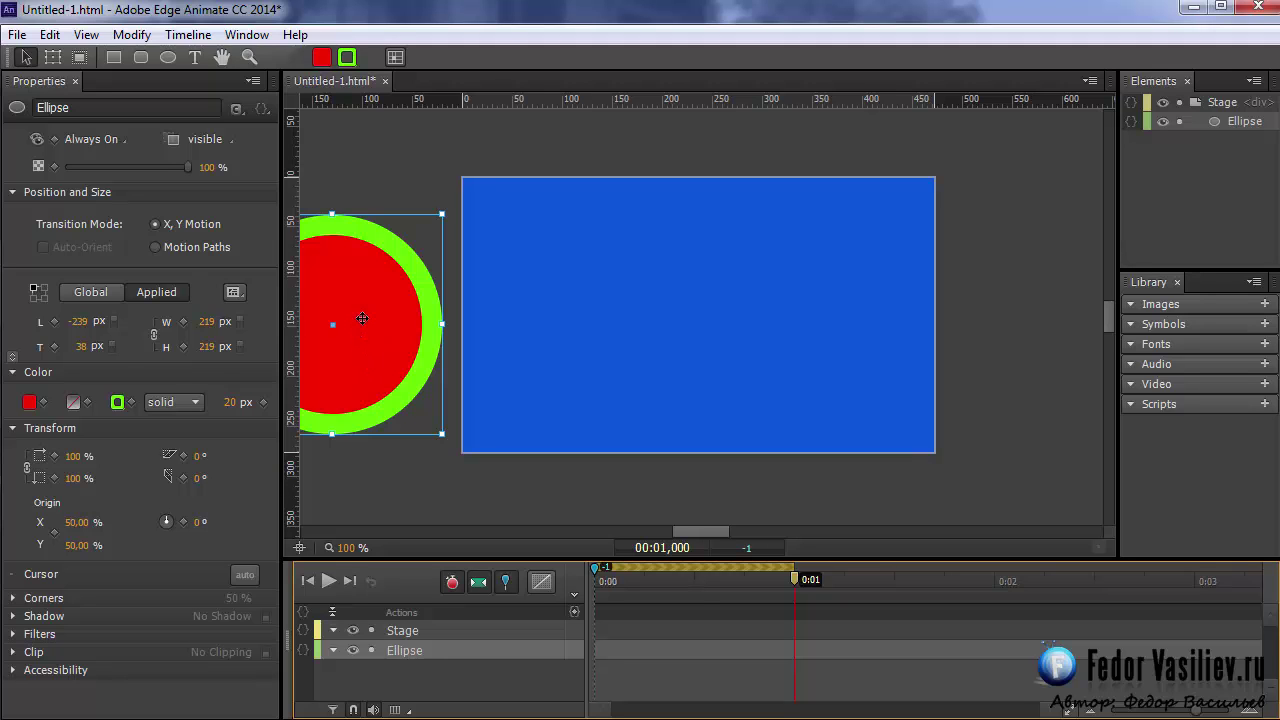
{"action": "left_click_drag", "start_coordinate": [362, 318], "coordinate": [730, 311]}
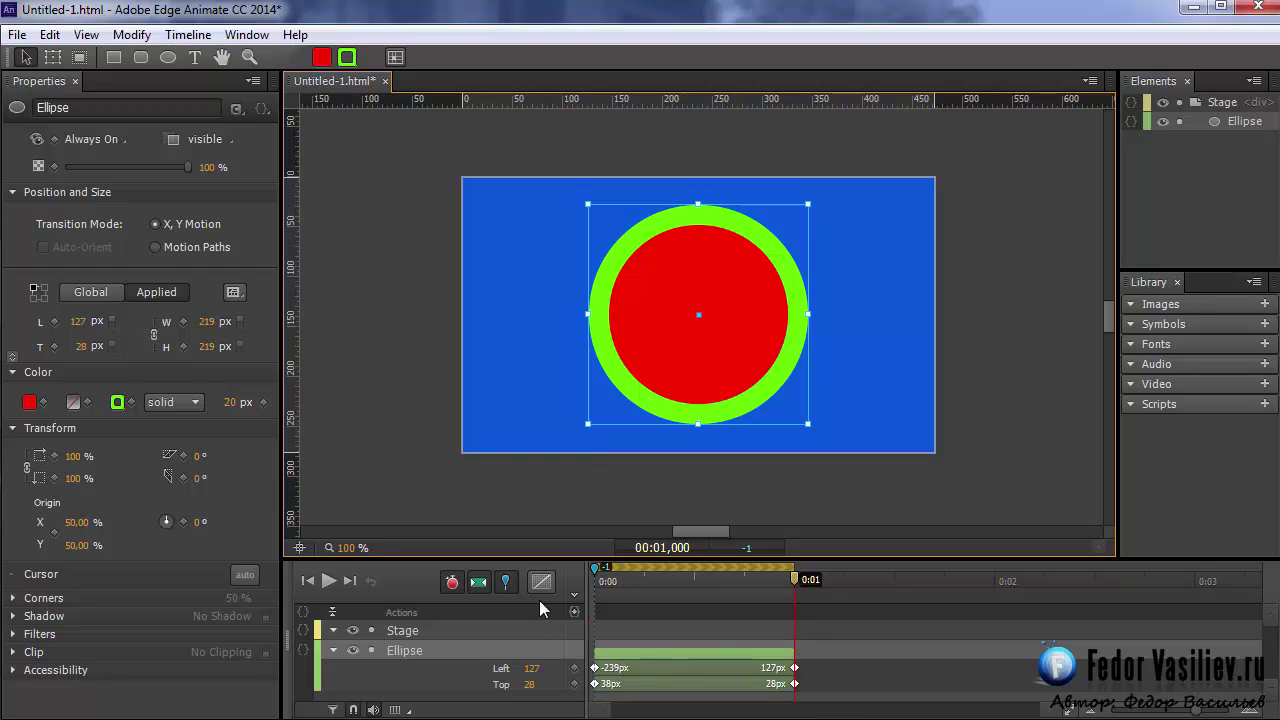
Step: Play the circle's motion on the timeline and switch the Pin off
{"action": "left_click", "coordinate": [326, 582]}
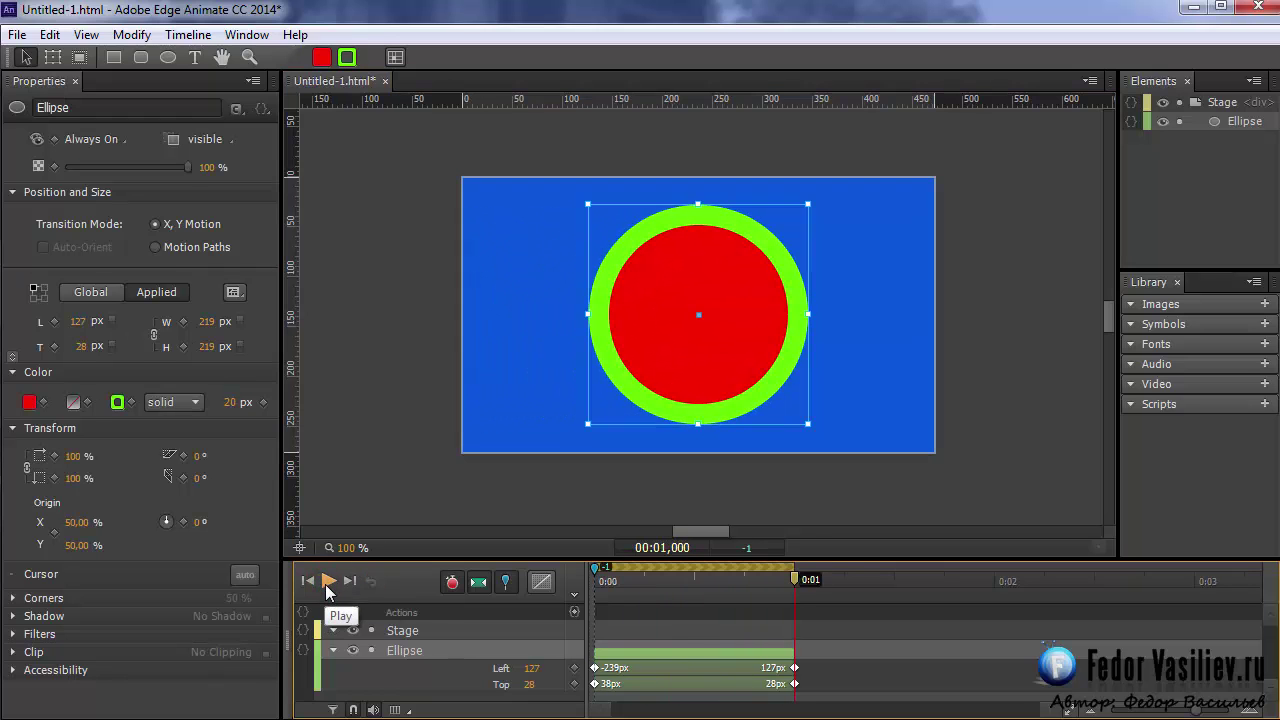
{"action": "left_click", "coordinate": [326, 584]}
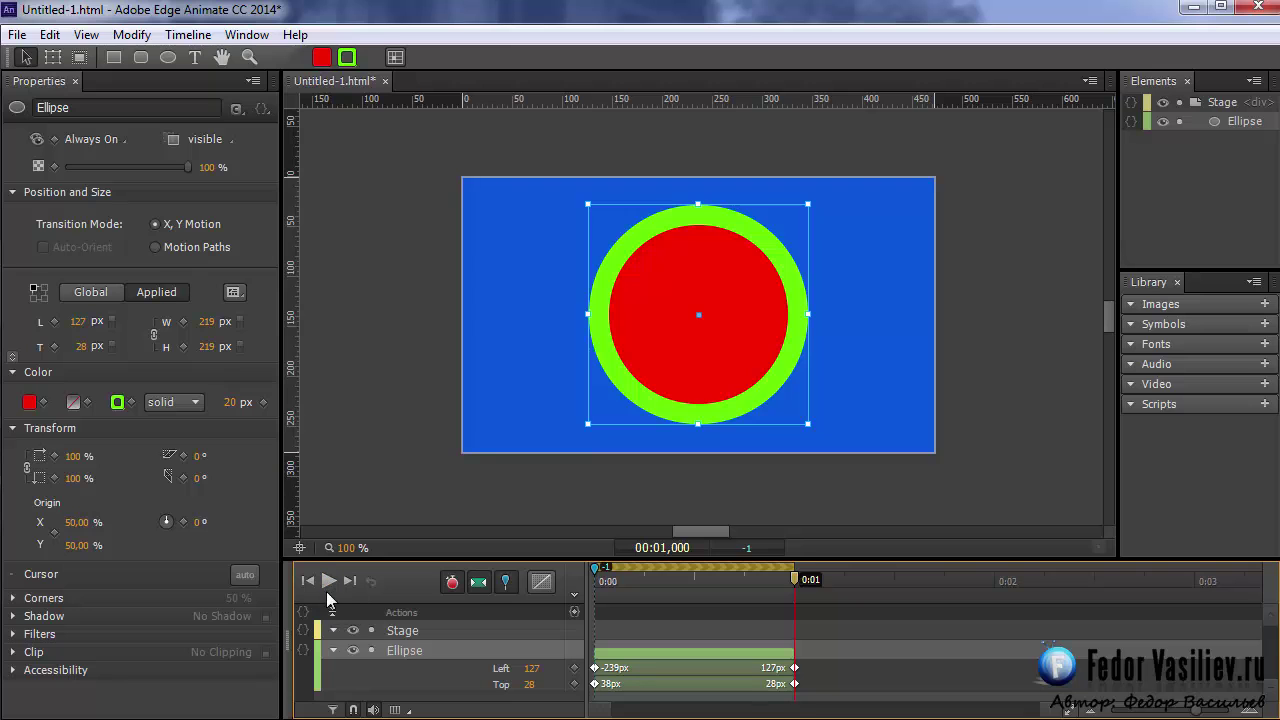
{"action": "left_click", "coordinate": [325, 582]}
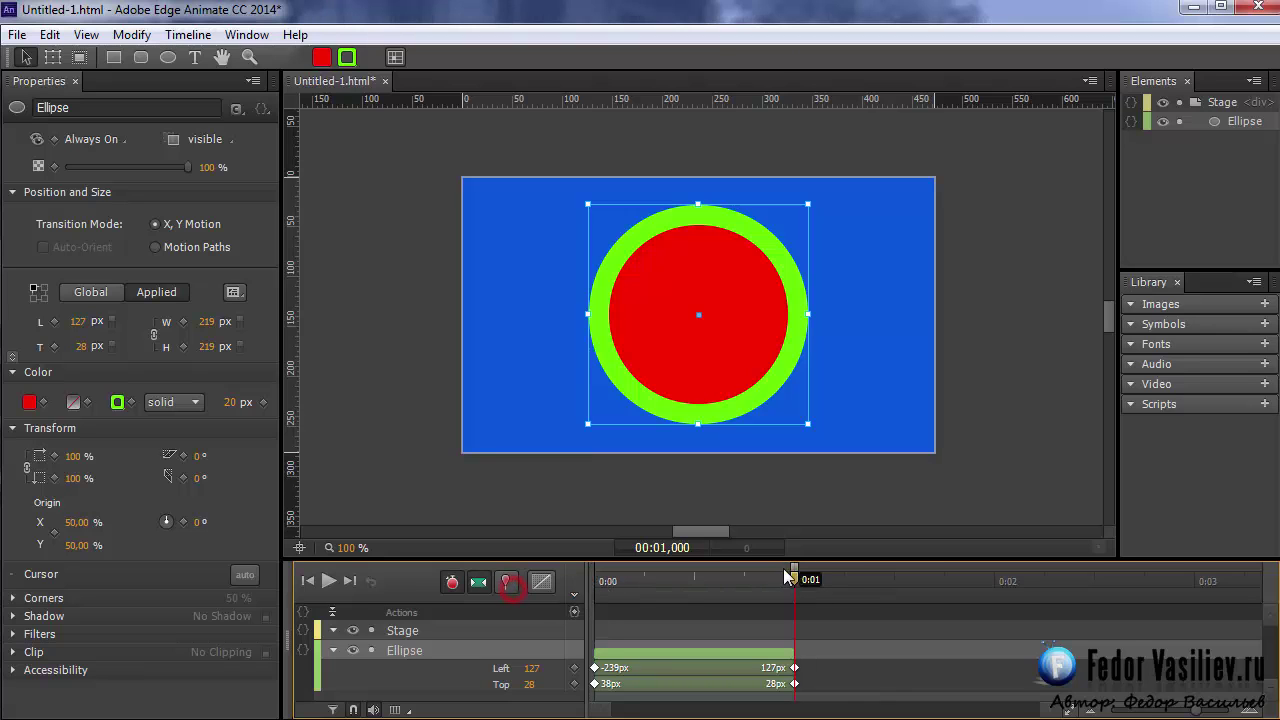
Step: Return the playhead to 0:00 and delete the circle's Left and Top transitions
{"action": "left_click", "coordinate": [600, 579]}
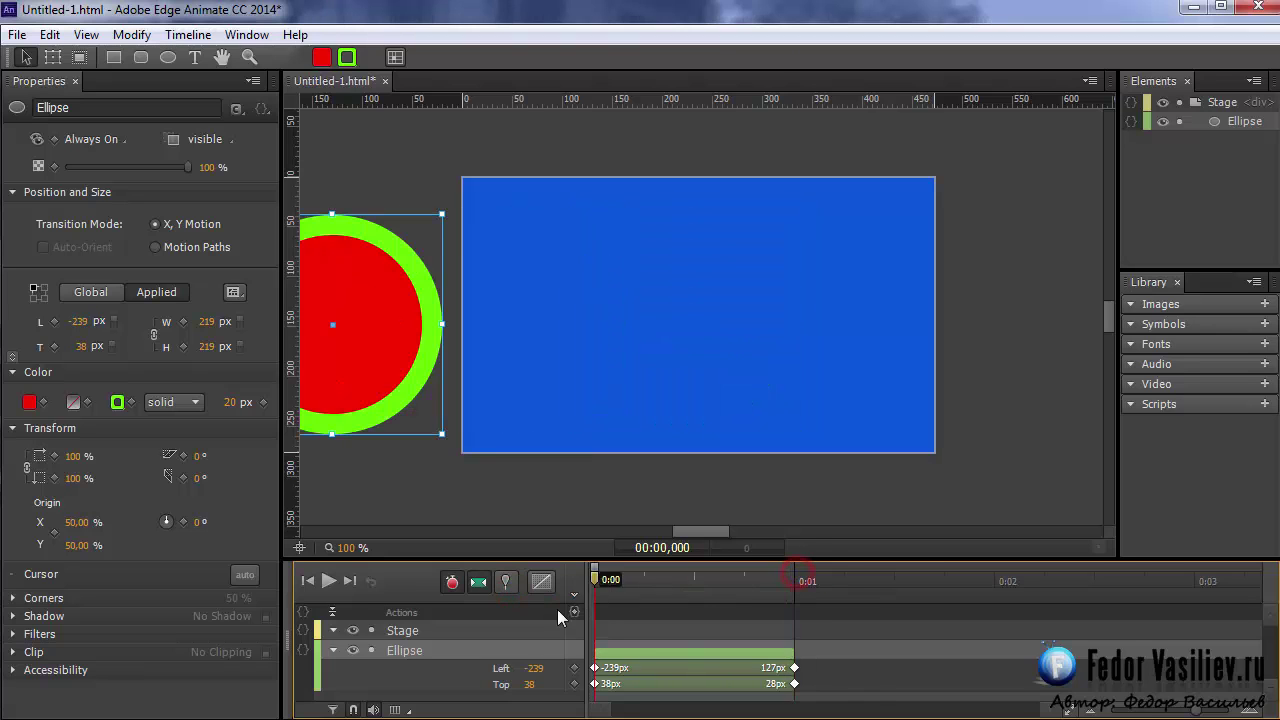
{"action": "left_click", "coordinate": [698, 665]}
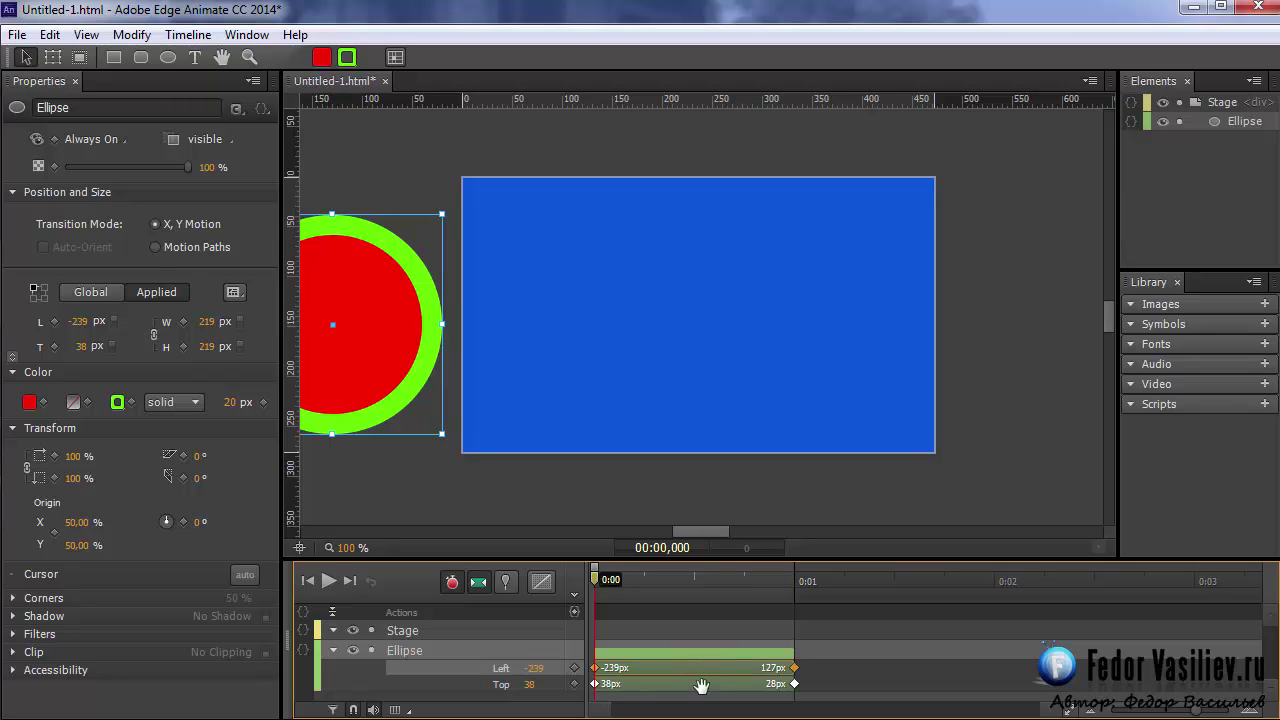
{"action": "left_click", "coordinate": [701, 685], "text": "shift"}
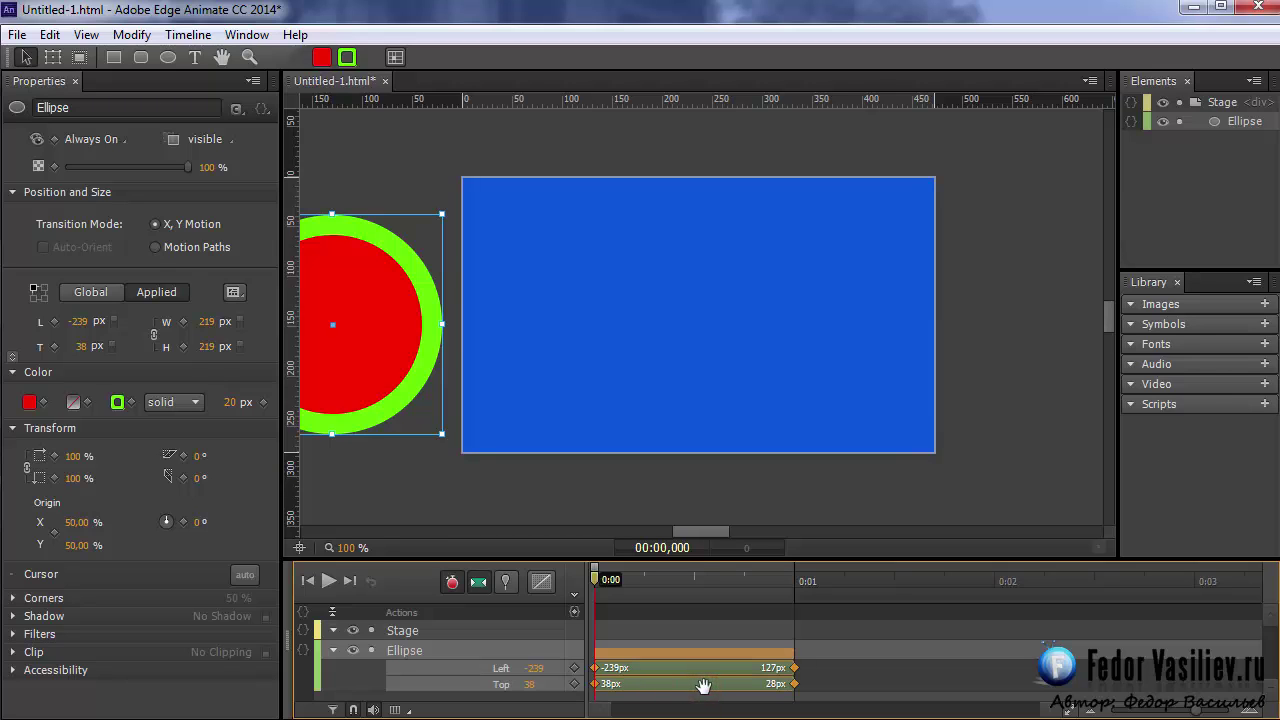
{"action": "right_click", "coordinate": [704, 686]}
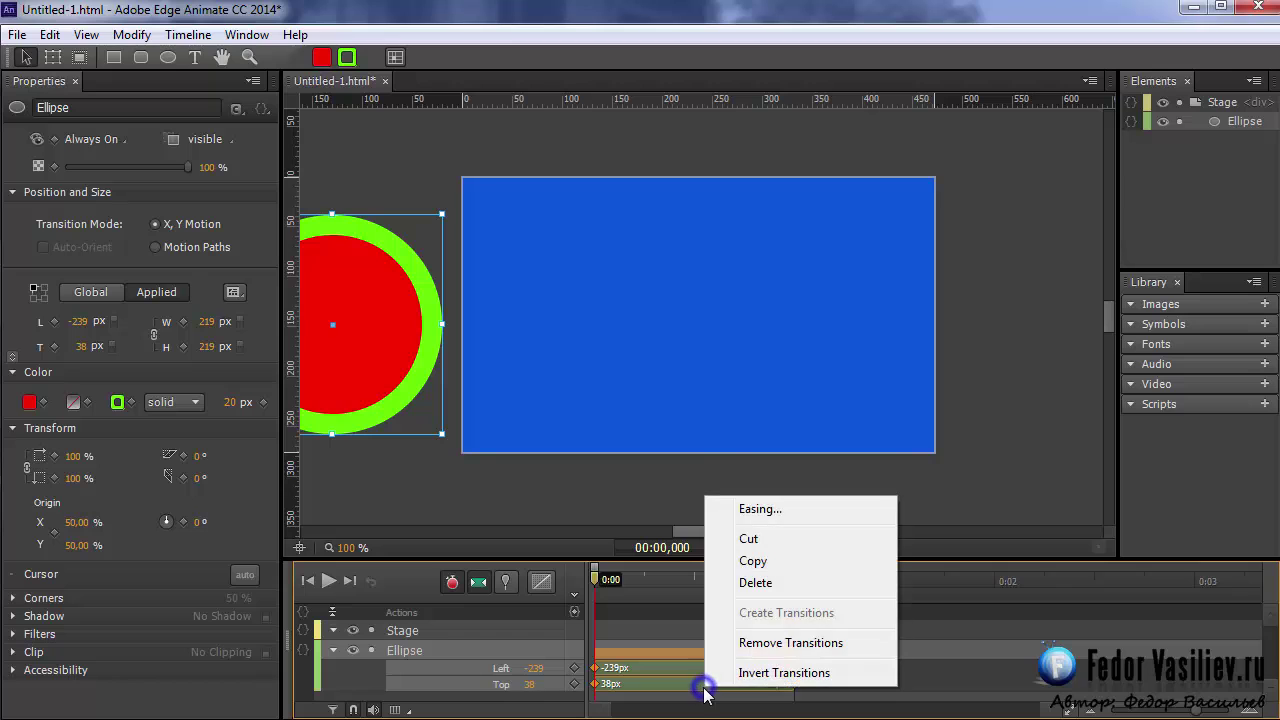
{"action": "left_click", "coordinate": [761, 583]}
Step: Create a transition bringing the circle from about L -237 px, T 34 px at 0:00 to the stage centre, pinning the centred state at 0:01
{"action": "left_click_drag", "start_coordinate": [386, 384], "coordinate": [740, 344]}
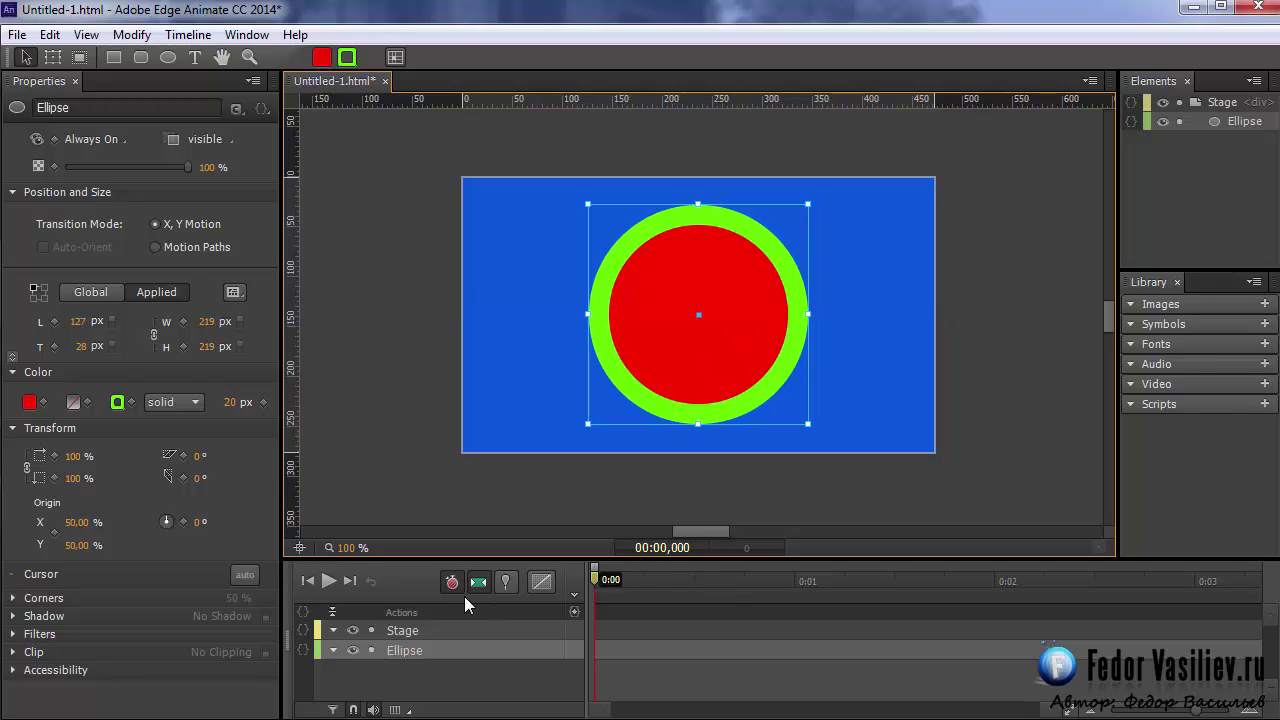
{"action": "left_click", "coordinate": [507, 586]}
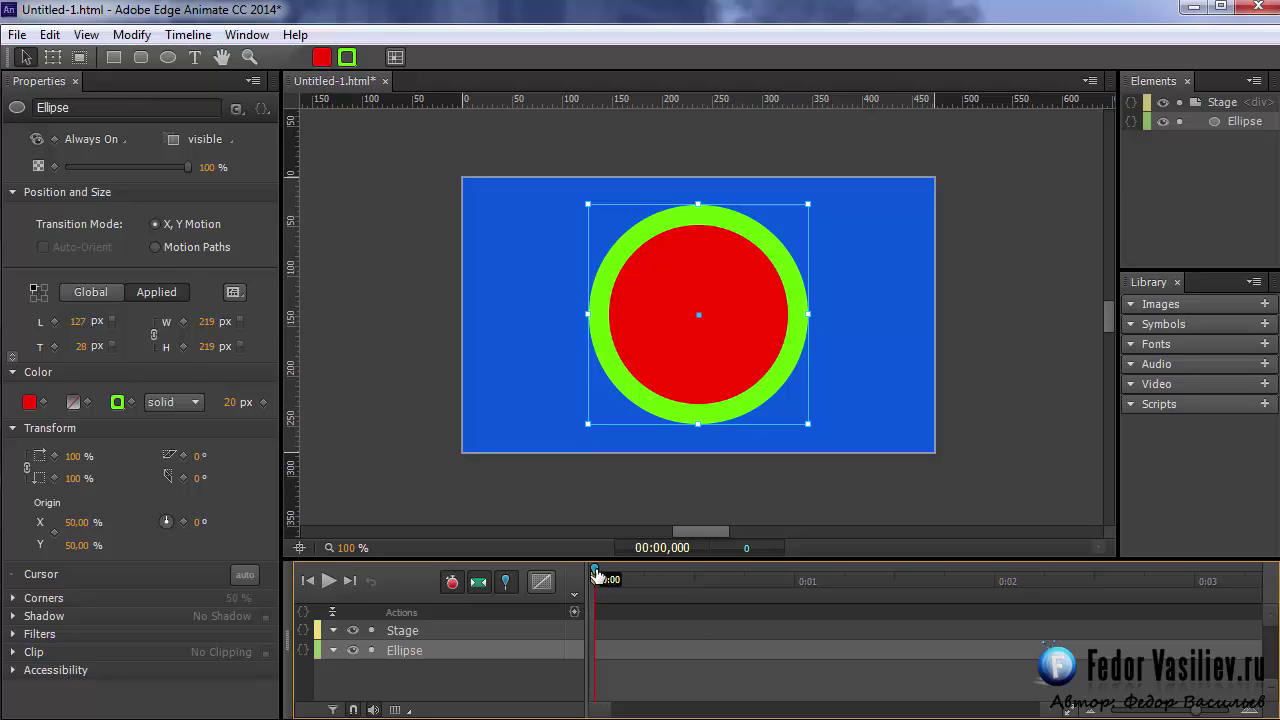
{"action": "left_click_drag", "start_coordinate": [595, 573], "coordinate": [793, 591]}
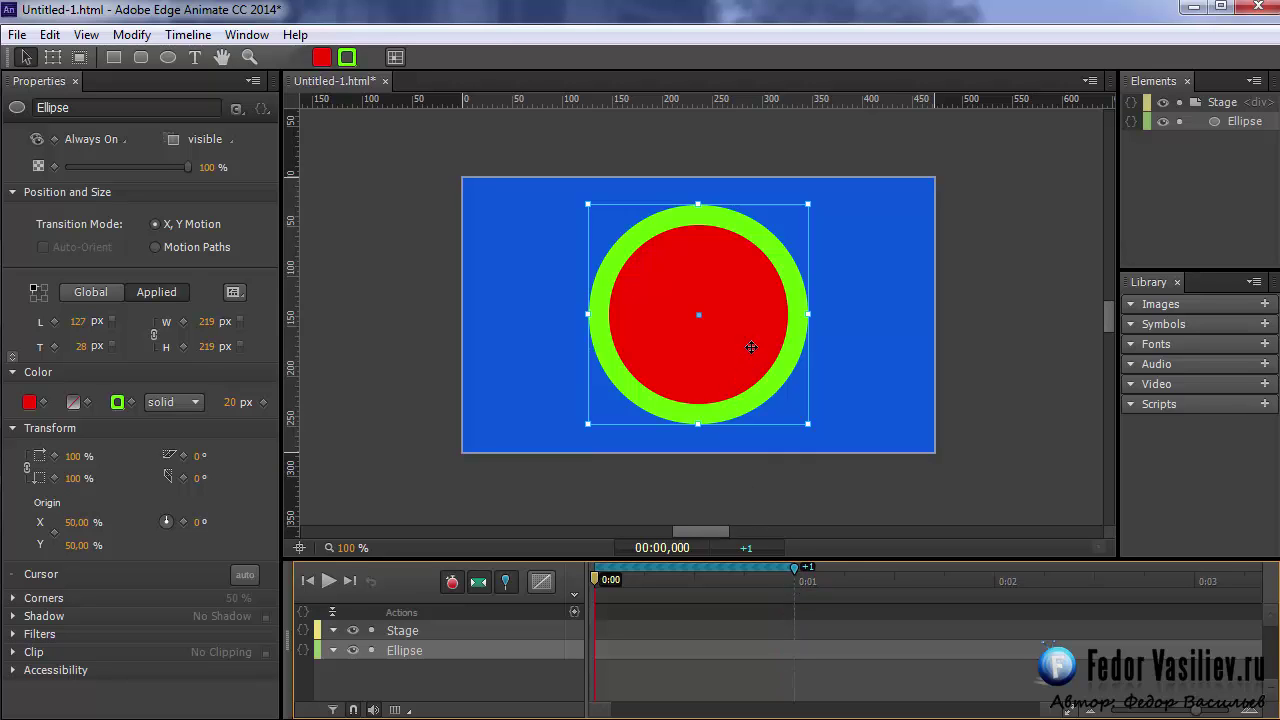
{"action": "left_click_drag", "start_coordinate": [756, 340], "coordinate": [390, 346]}
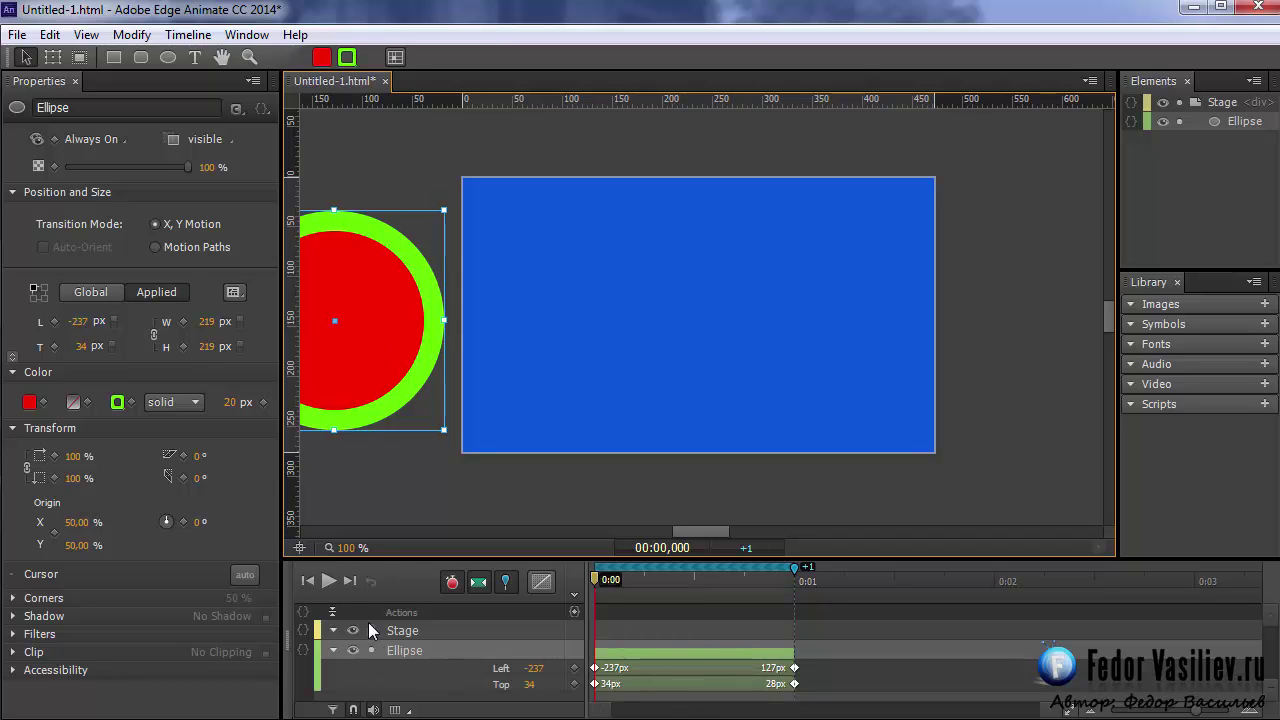
Step: Play the new circle animation on the timeline, preview it in the browser, and look over the page
{"action": "left_click", "coordinate": [328, 580]}
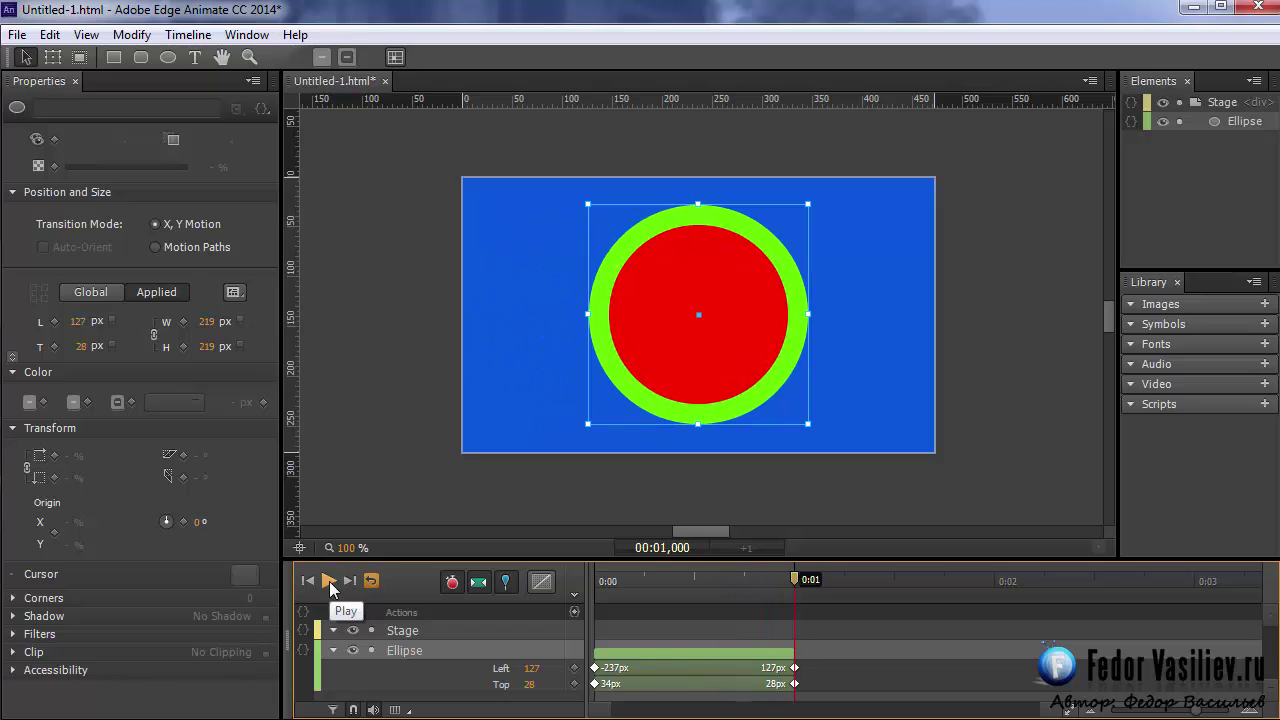
{"action": "left_click", "coordinate": [328, 580]}
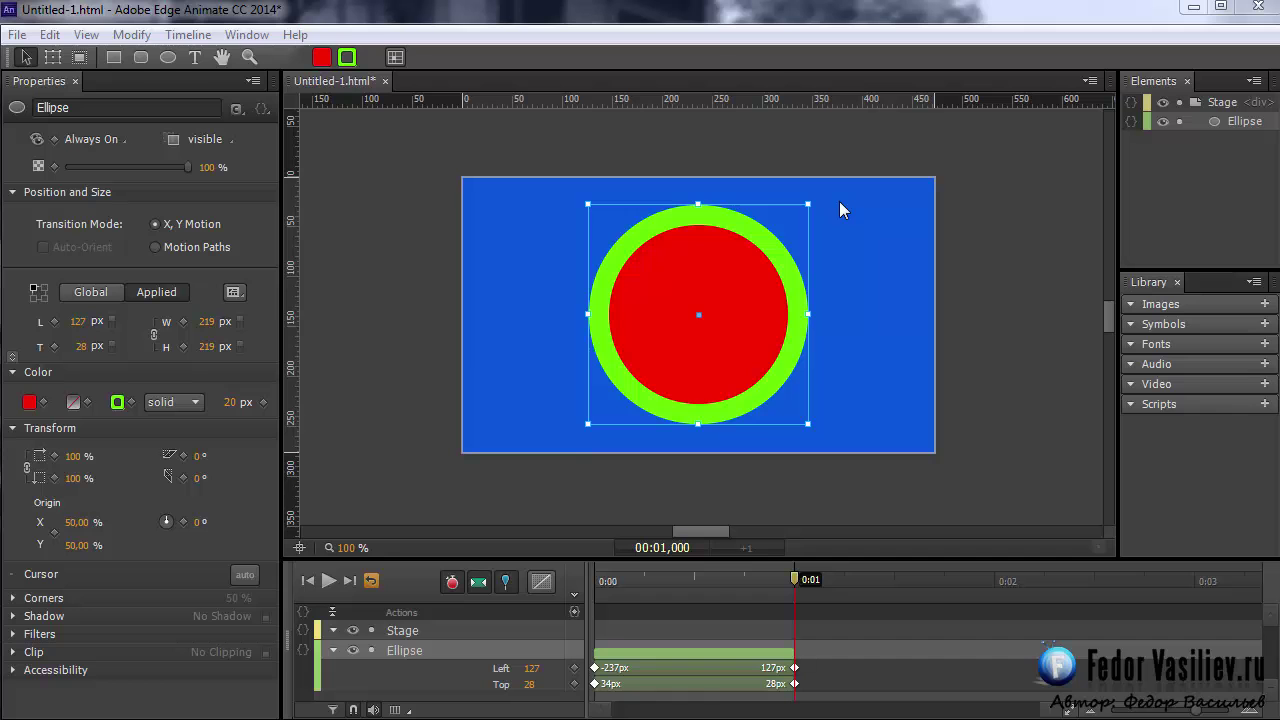
{"action": "key", "text": "ctrl+Return"}
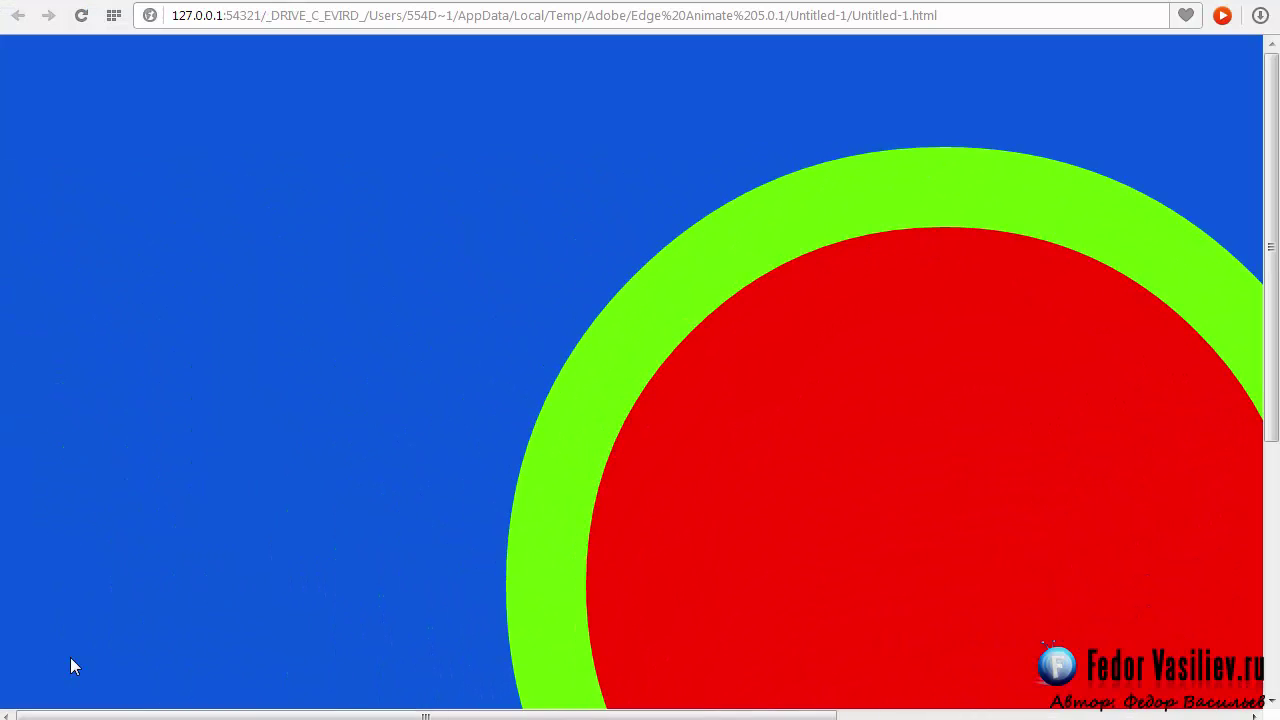
{"action": "scroll", "coordinate": [1270, 250], "scroll_direction": "down", "scroll_amount": 1}
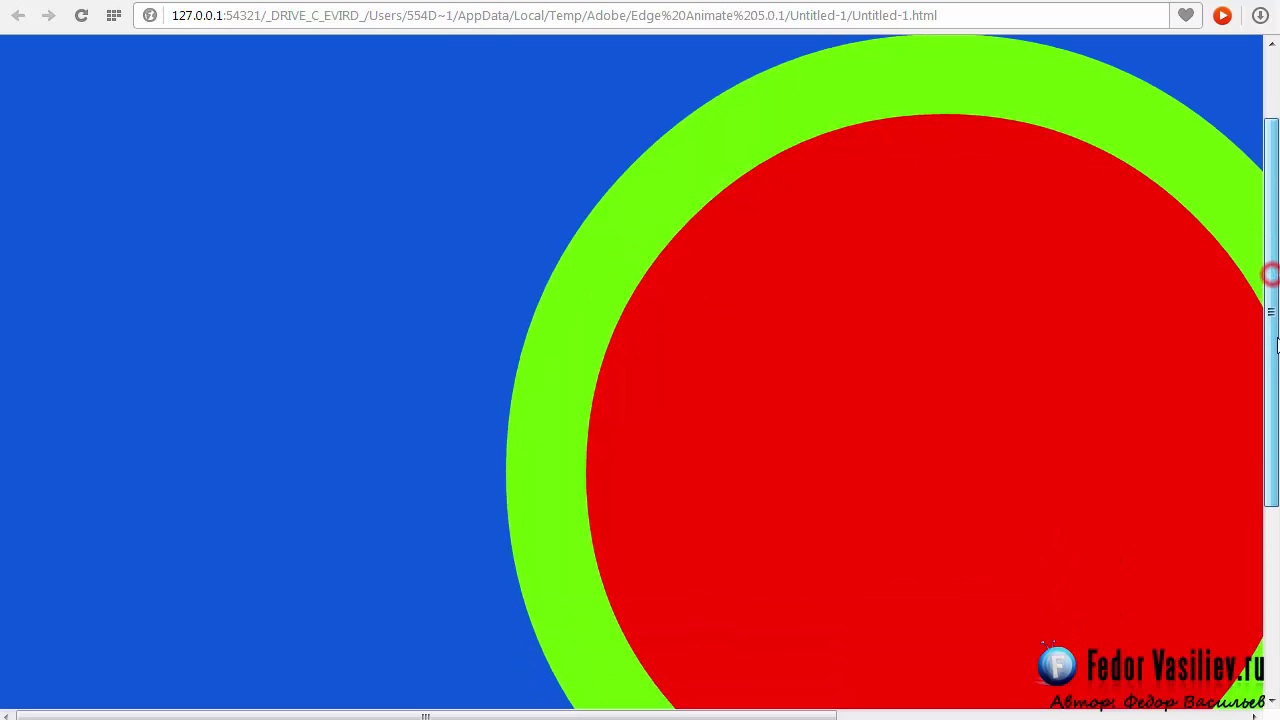
{"action": "scroll", "coordinate": [640, 380], "scroll_direction": "right", "scroll_amount": 2}
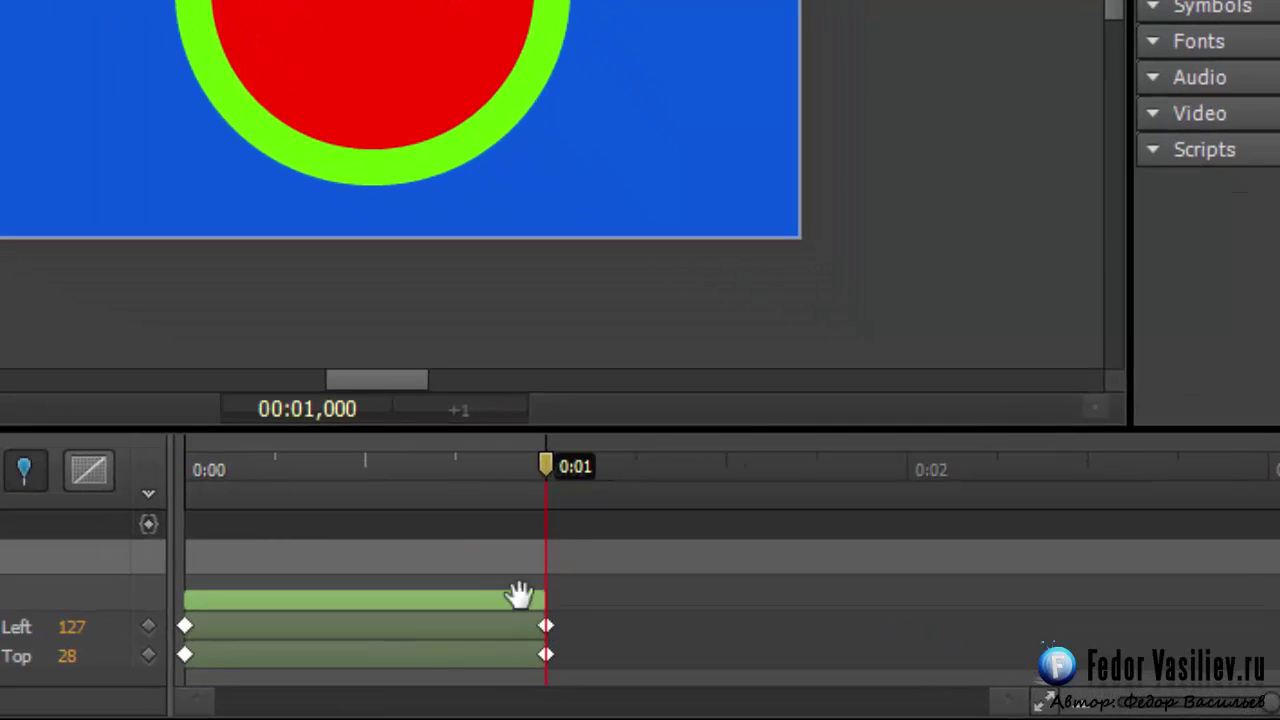
Step: Switch the Pin off at 0:00 and retime the circle's transition to end at 0:00,500 and at 0:03, playing each version
{"action": "left_click_drag", "start_coordinate": [543, 468], "coordinate": [126, 514]}
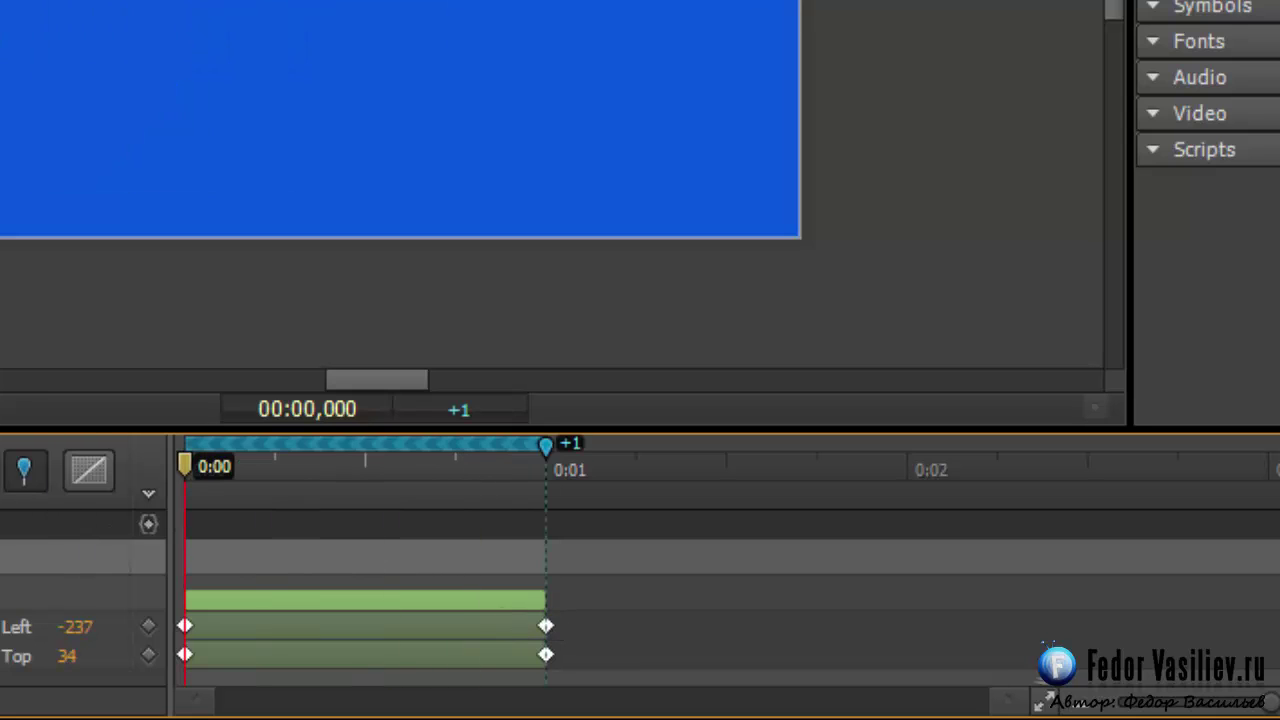
{"action": "left_click", "coordinate": [24, 470]}
{"action": "left_click_drag", "start_coordinate": [543, 602], "coordinate": [365, 599]}
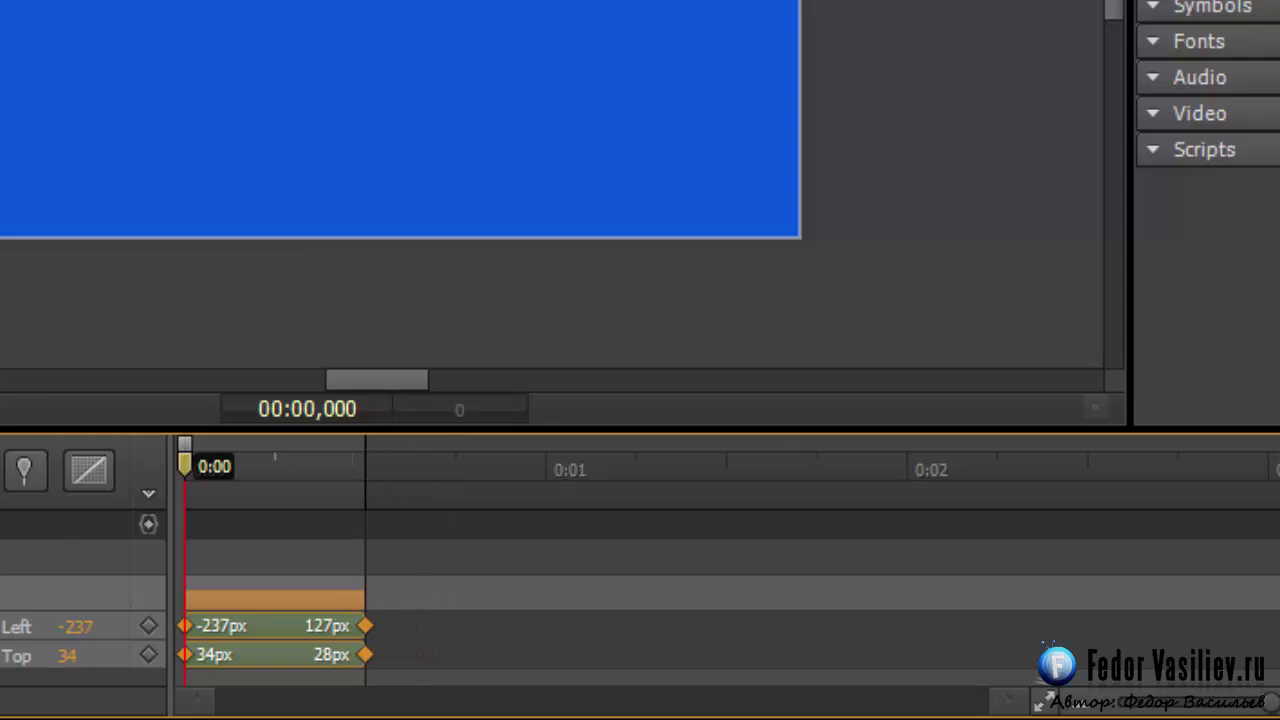
{"action": "key", "text": "space"}
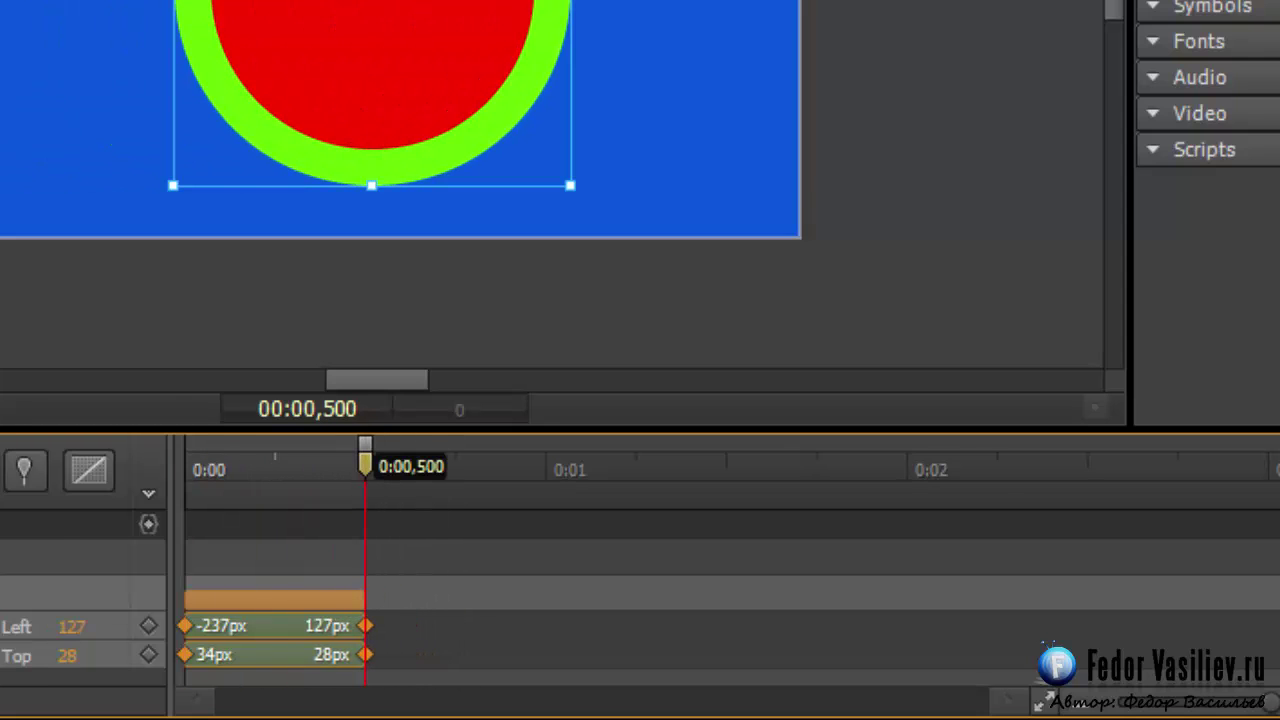
{"action": "left_click_drag", "start_coordinate": [360, 599], "coordinate": [1246, 647]}
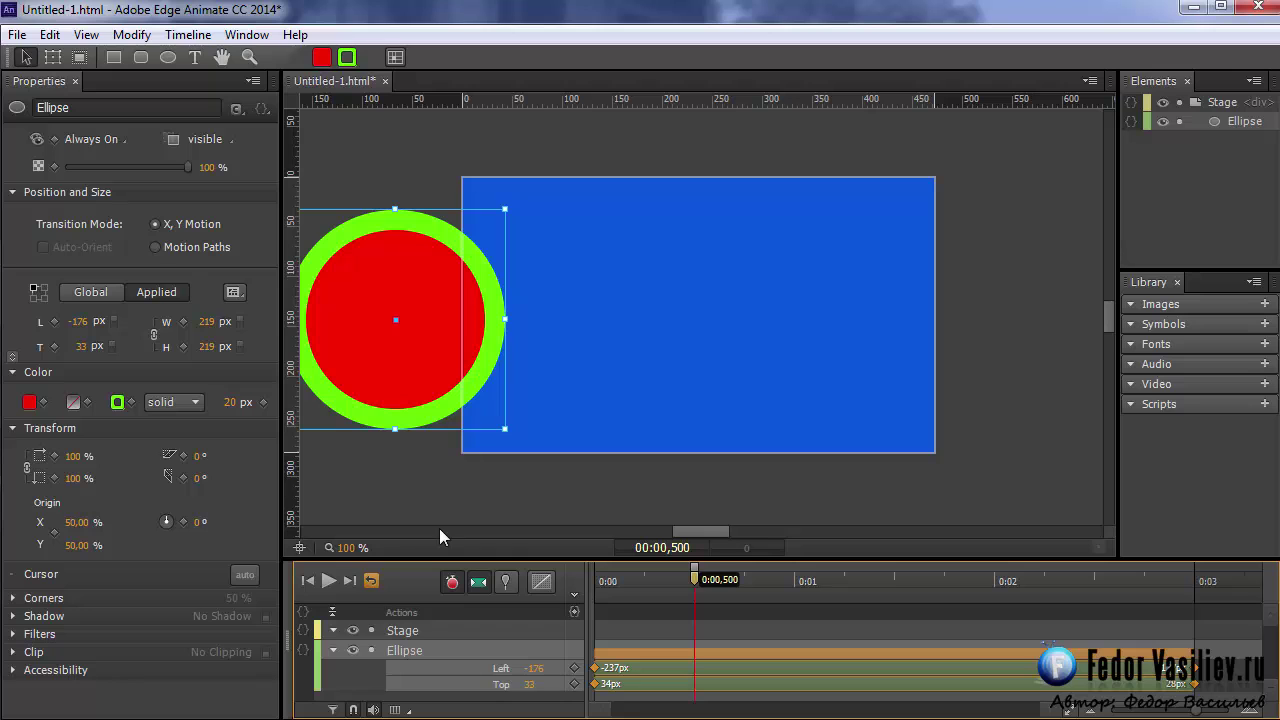
{"action": "left_click", "coordinate": [326, 583]}
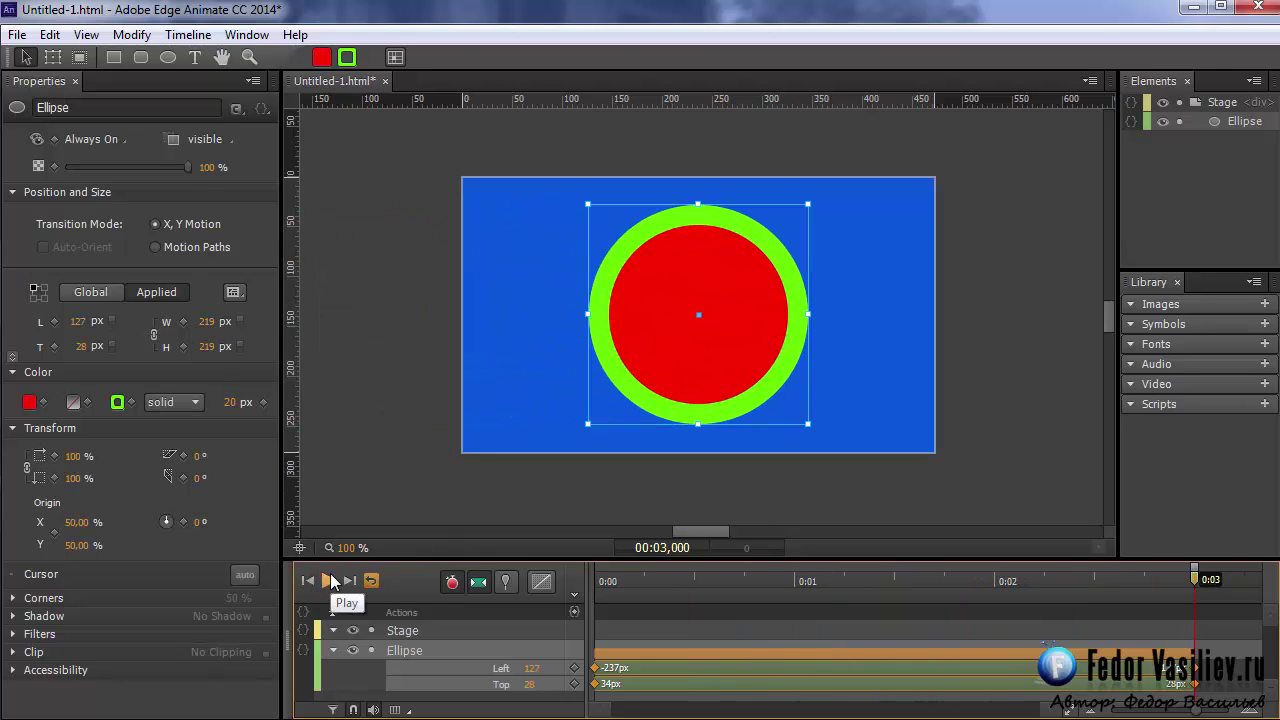
Step: Shorten the circle's transition to end at 0:01, play it, and return the playhead to 0:00
{"action": "left_click_drag", "start_coordinate": [1193, 652], "coordinate": [794, 668]}
{"action": "left_click_drag", "start_coordinate": [765, 575], "coordinate": [592, 585]}
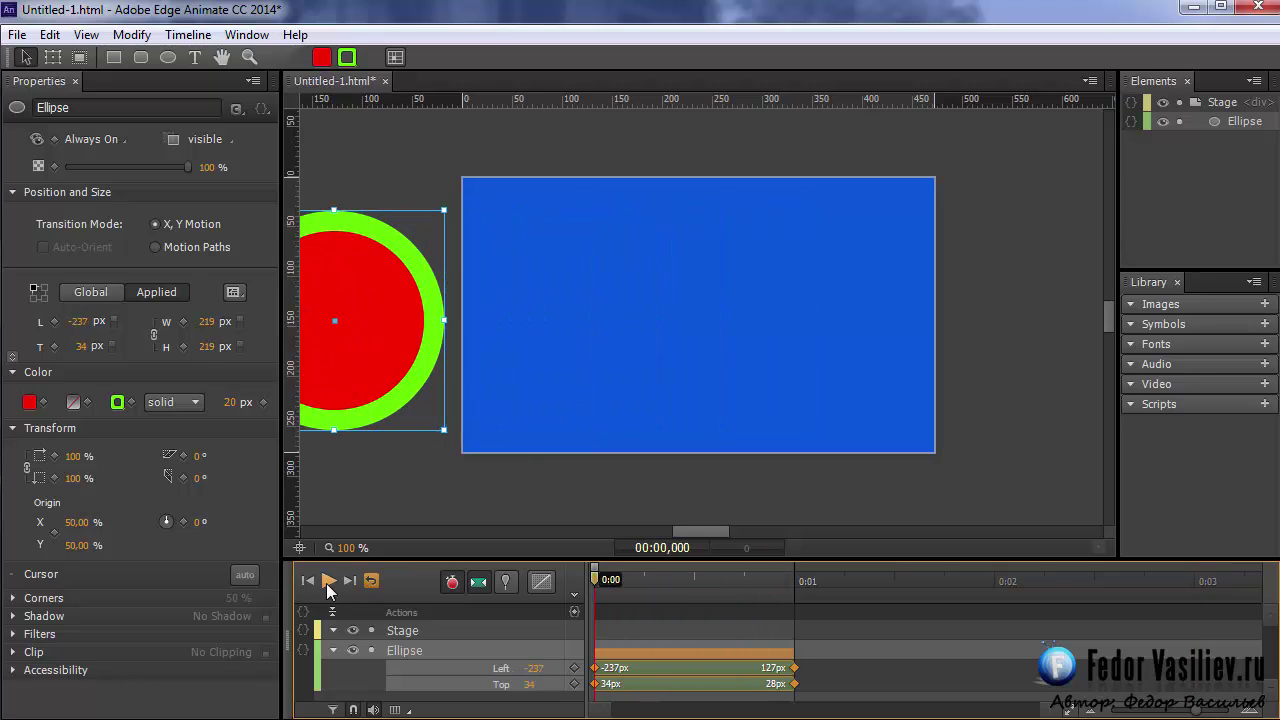
{"action": "left_click", "coordinate": [326, 582]}
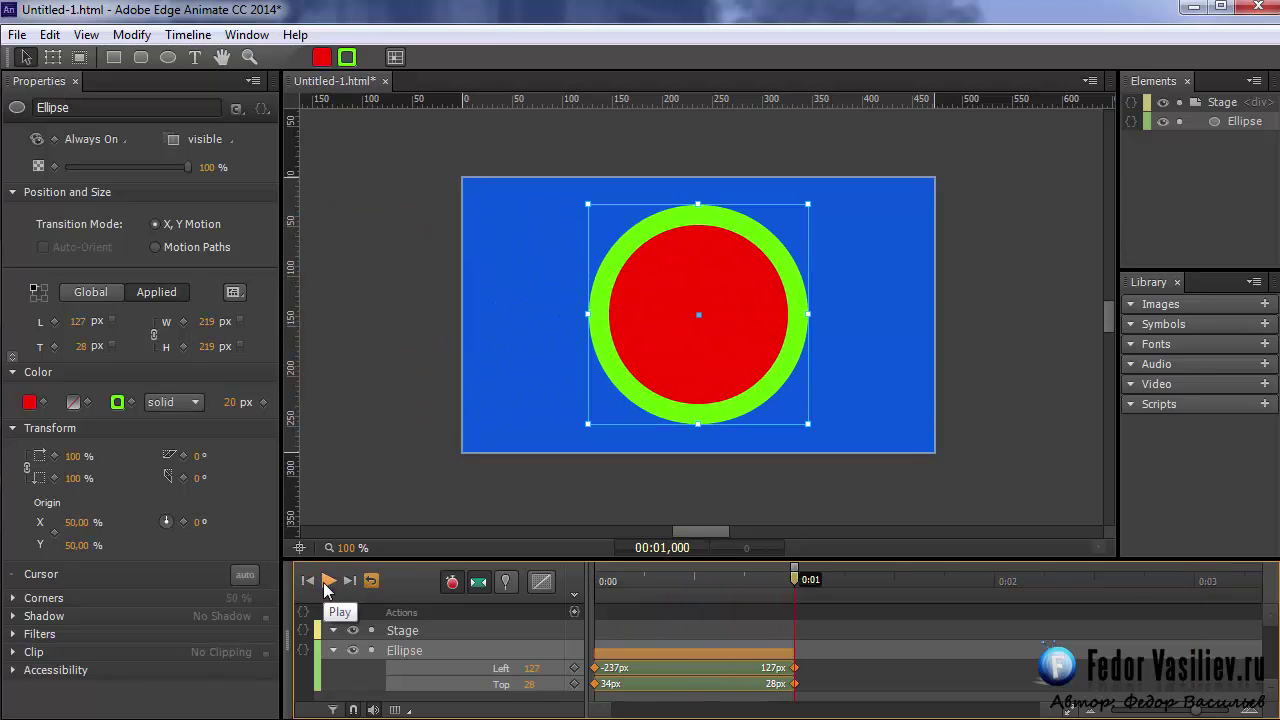
{"action": "left_click", "coordinate": [327, 581]}
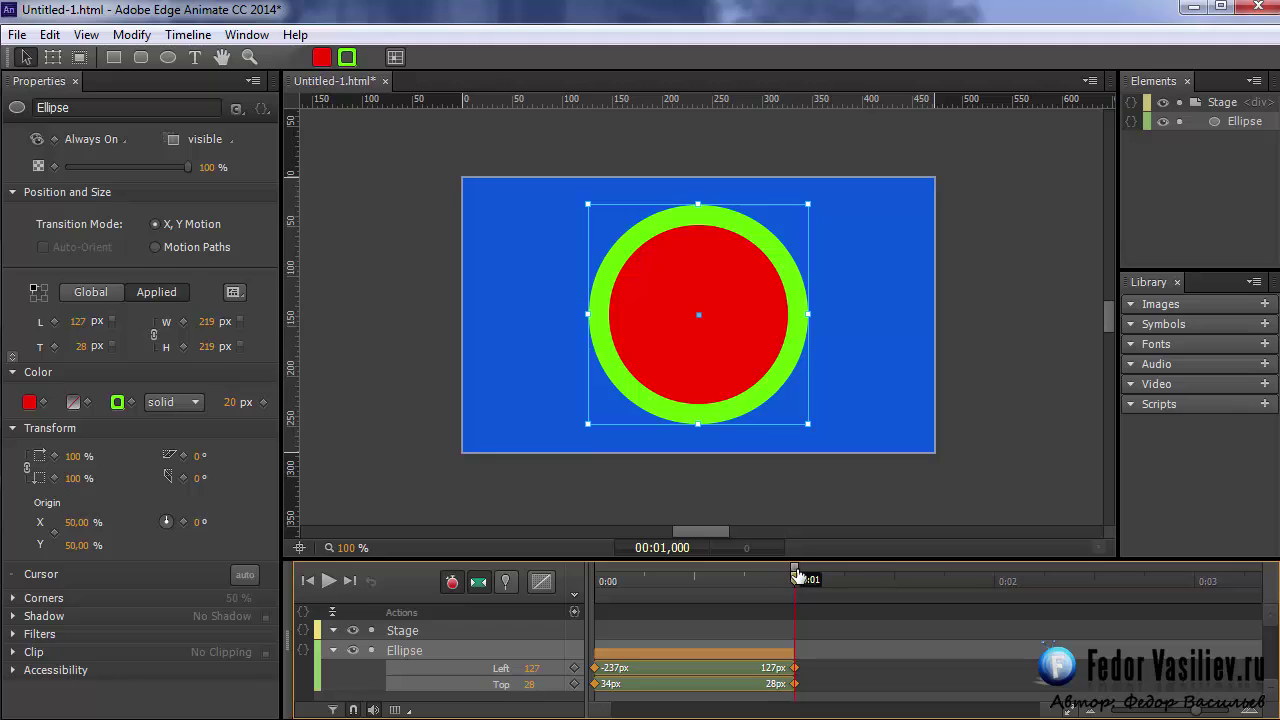
{"action": "left_click_drag", "start_coordinate": [796, 573], "coordinate": [595, 575]}
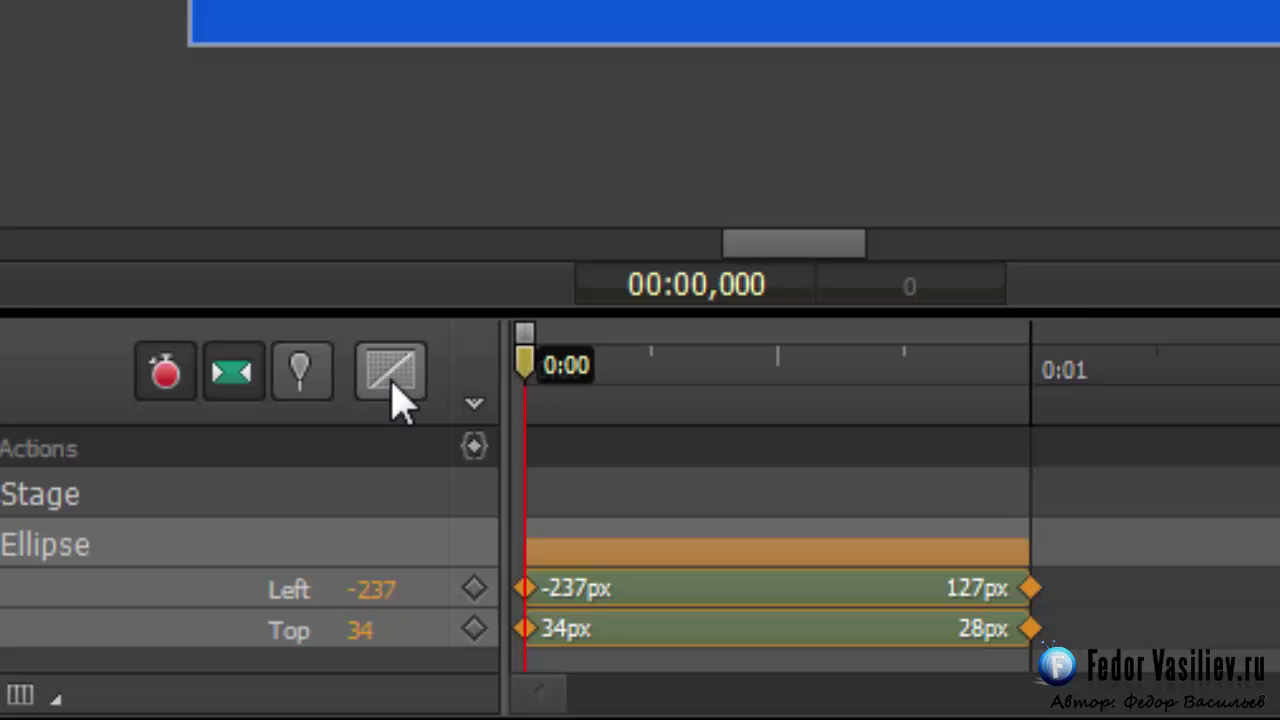
Step: Open the easing options for the circle's transition and compare the Ease In curves, including Cubic, Quart, Quint, Sine, Expo and Circ
{"action": "left_click", "coordinate": [393, 378]}
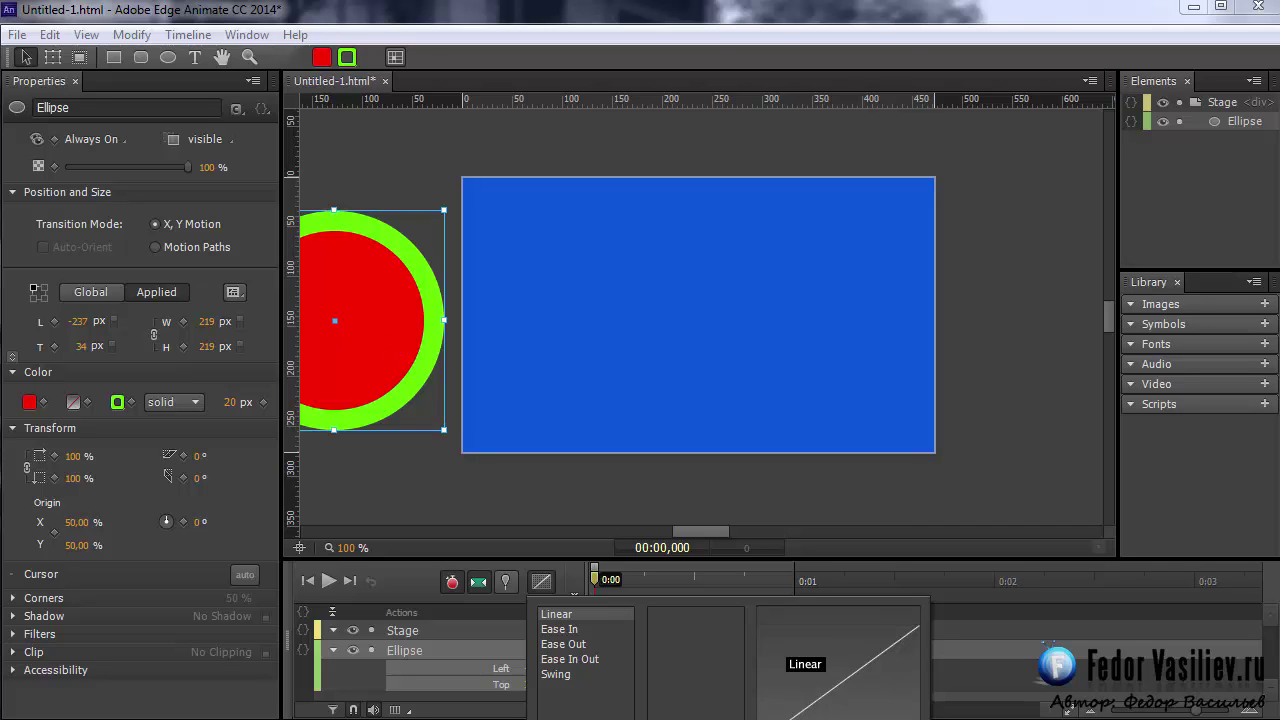
{"action": "mouse_move", "coordinate": [561, 632]}
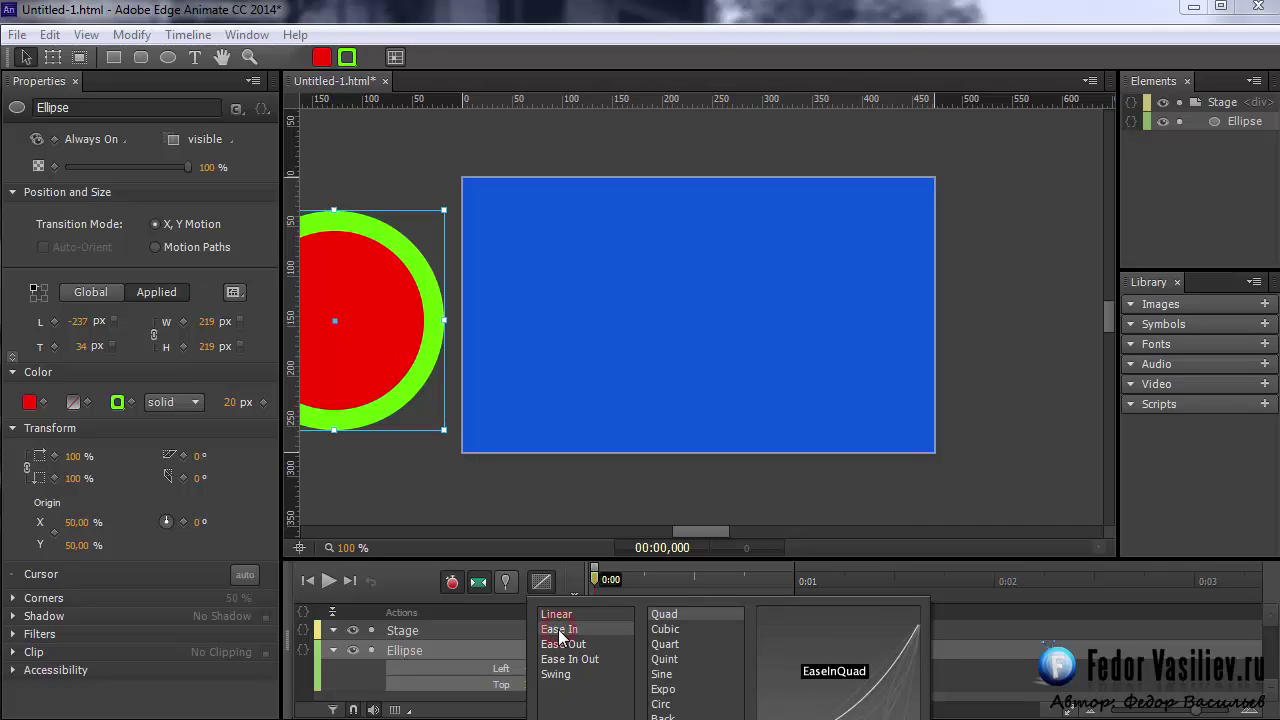
{"action": "left_click", "coordinate": [665, 629]}
{"action": "left_click", "coordinate": [666, 644]}
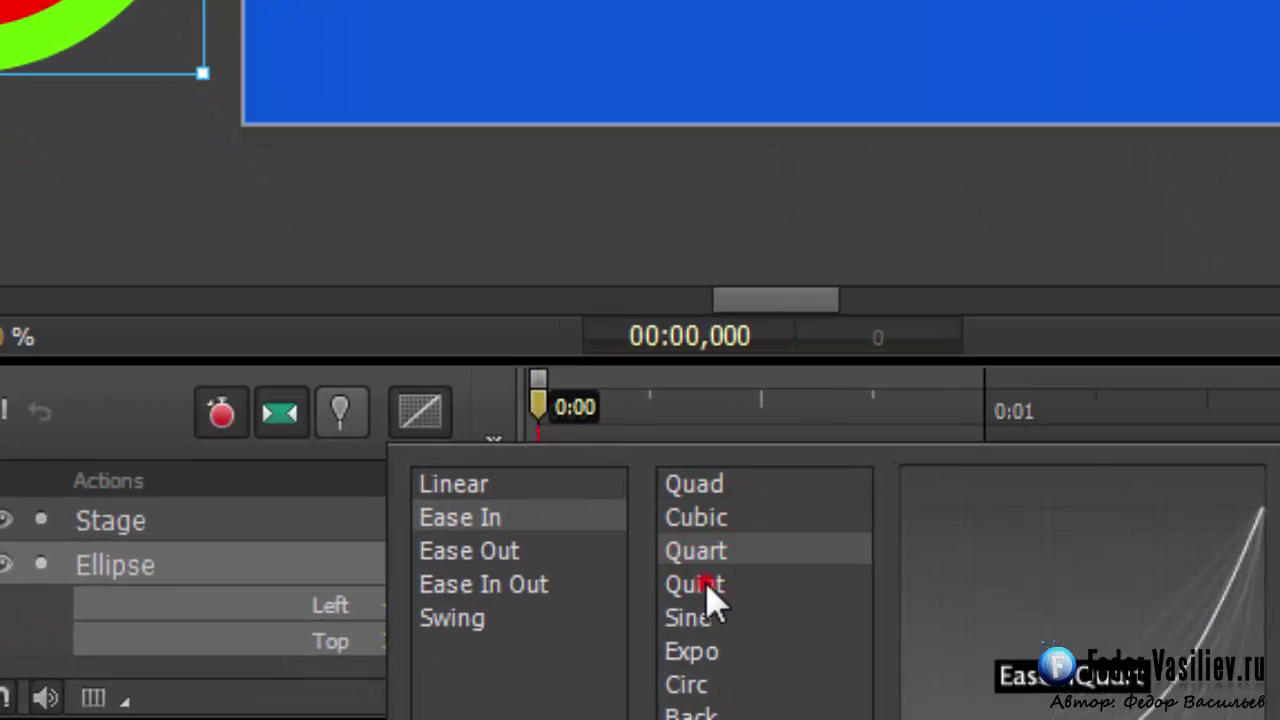
{"action": "left_click", "coordinate": [706, 586]}
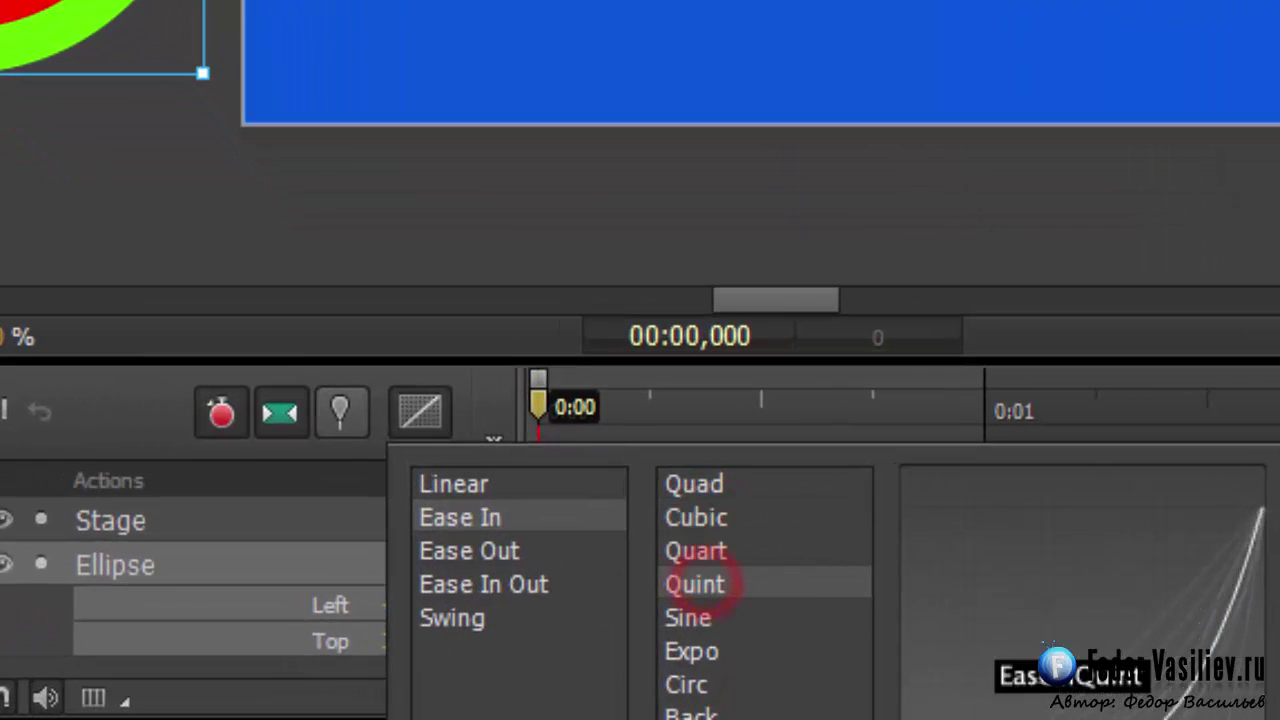
{"action": "left_click", "coordinate": [700, 620]}
{"action": "left_click", "coordinate": [703, 652]}
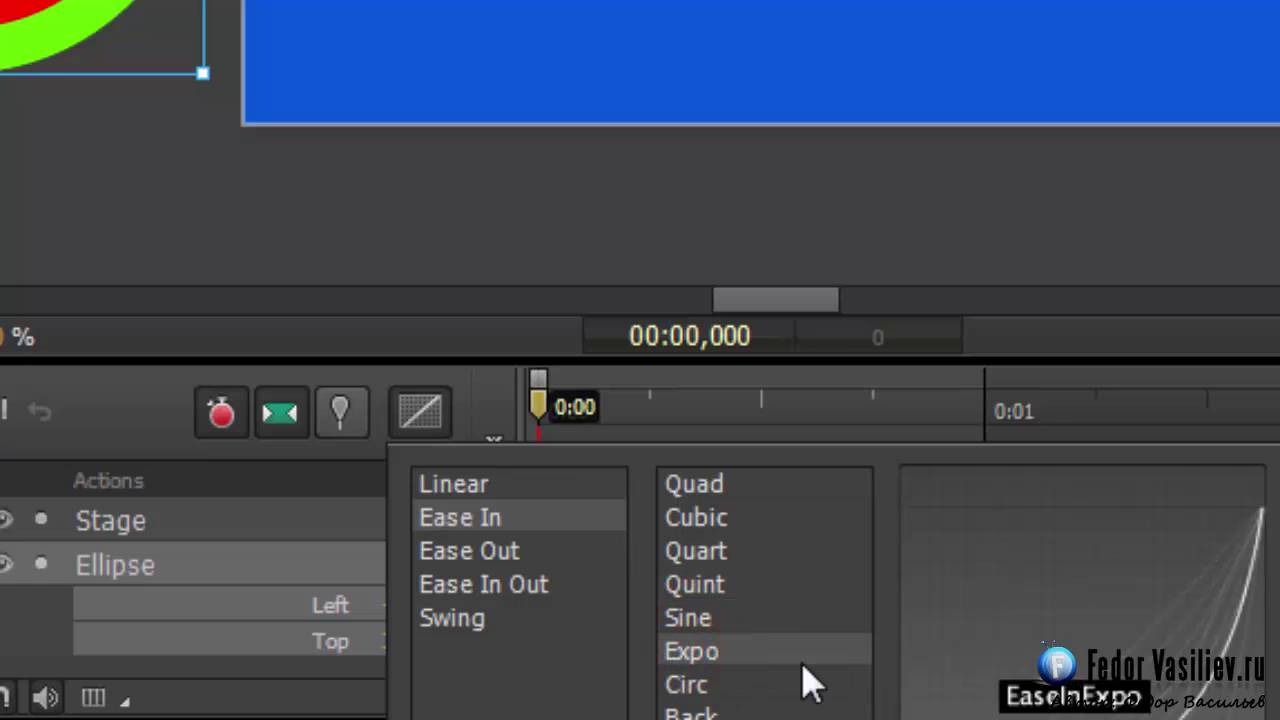
{"action": "left_click", "coordinate": [697, 686]}
{"action": "left_click", "coordinate": [698, 714]}
{"action": "left_click", "coordinate": [700, 719]}
{"action": "left_click", "coordinate": [700, 719]}
{"action": "left_click", "coordinate": [684, 713]}
{"action": "left_click", "coordinate": [686, 684]}
{"action": "left_click", "coordinate": [686, 651]}
{"action": "left_click", "coordinate": [686, 617]}
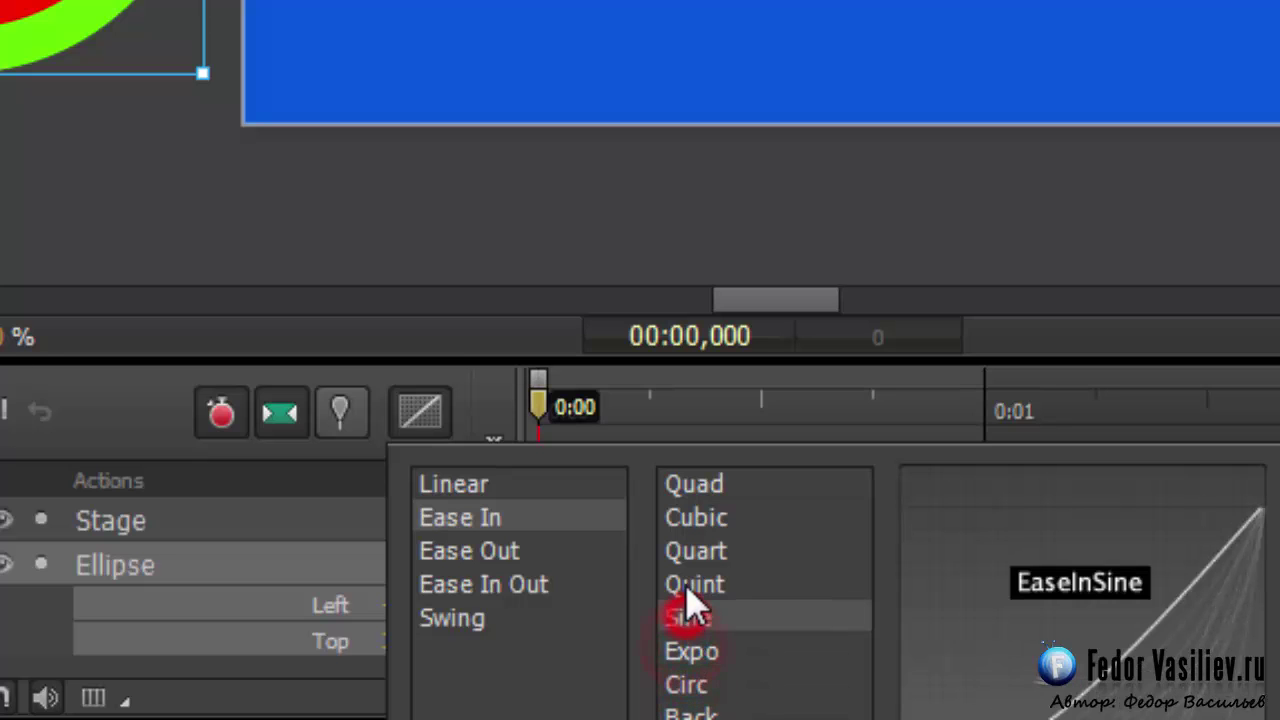
{"action": "left_click", "coordinate": [686, 584]}
{"action": "left_click", "coordinate": [686, 550]}
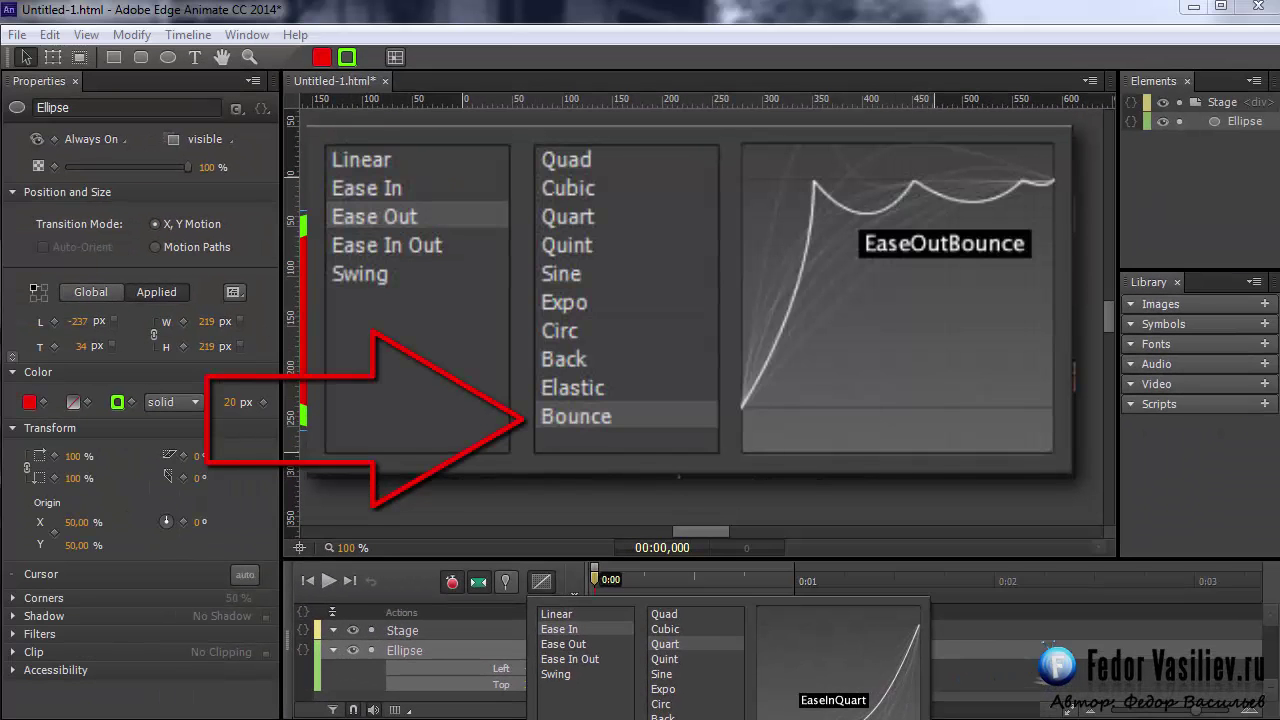
Step: Apply the Ease In Bounce easing to the circle's transition and play the animation
{"action": "left_click", "coordinate": [696, 719]}
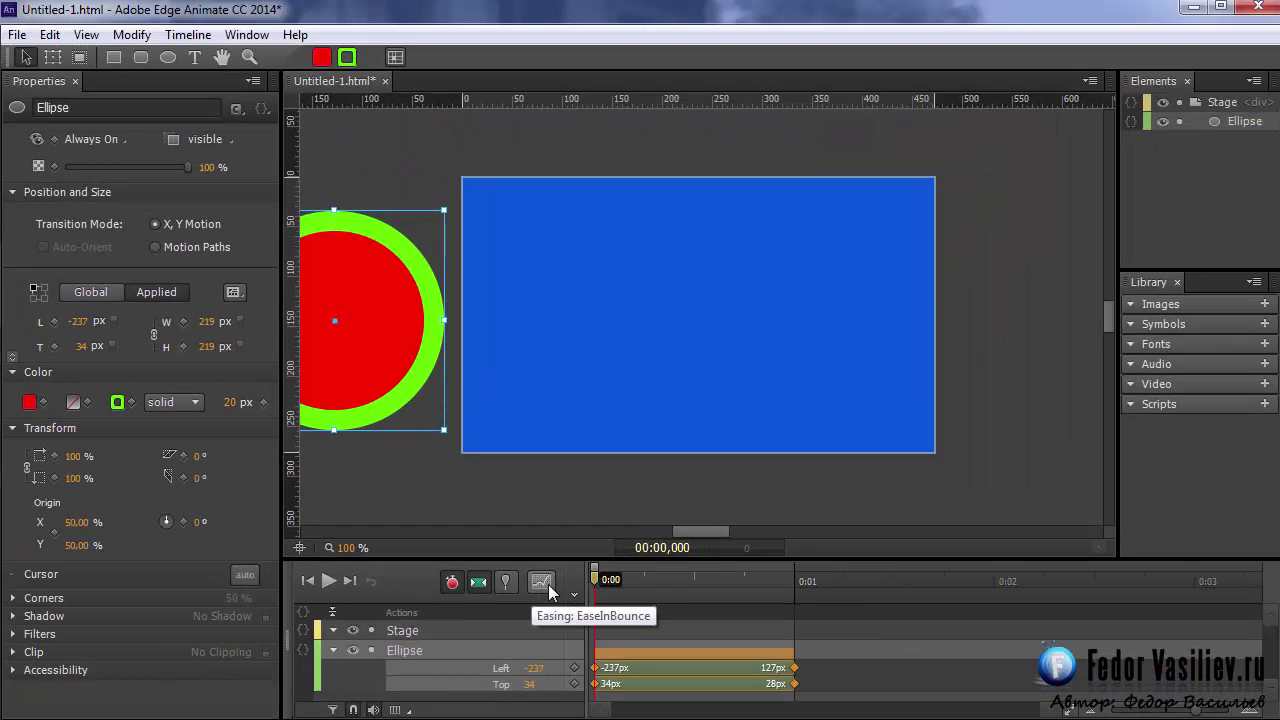
{"action": "left_click", "coordinate": [326, 582]}
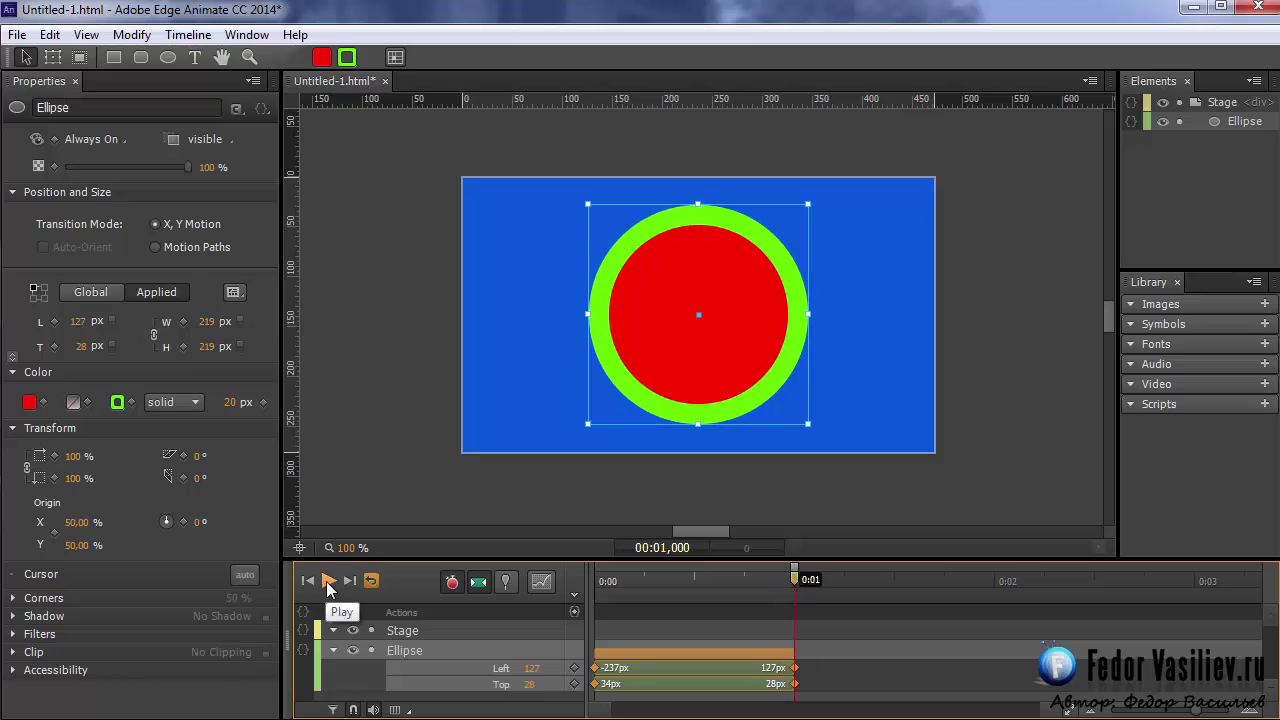
{"action": "left_click", "coordinate": [327, 582]}
Step: Change the circle's transition easing to Ease Out Bounce and play the animation several times
{"action": "left_click", "coordinate": [541, 582]}
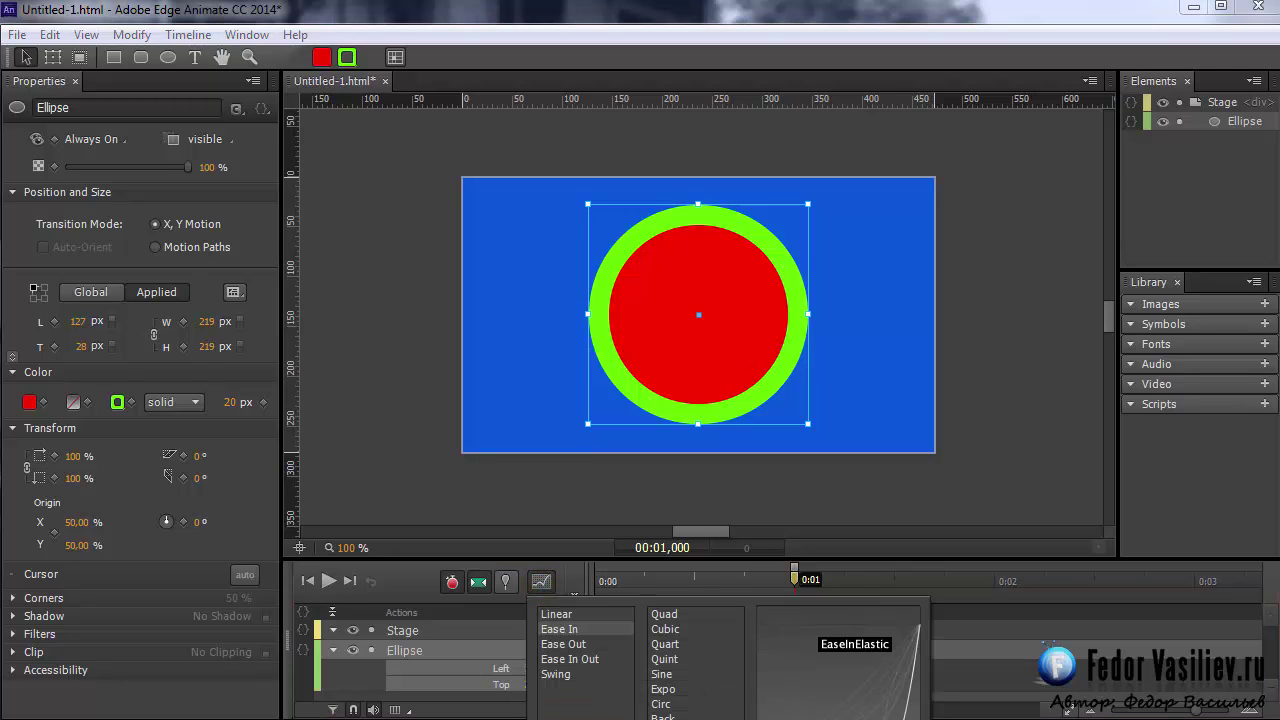
{"action": "left_click", "coordinate": [565, 644]}
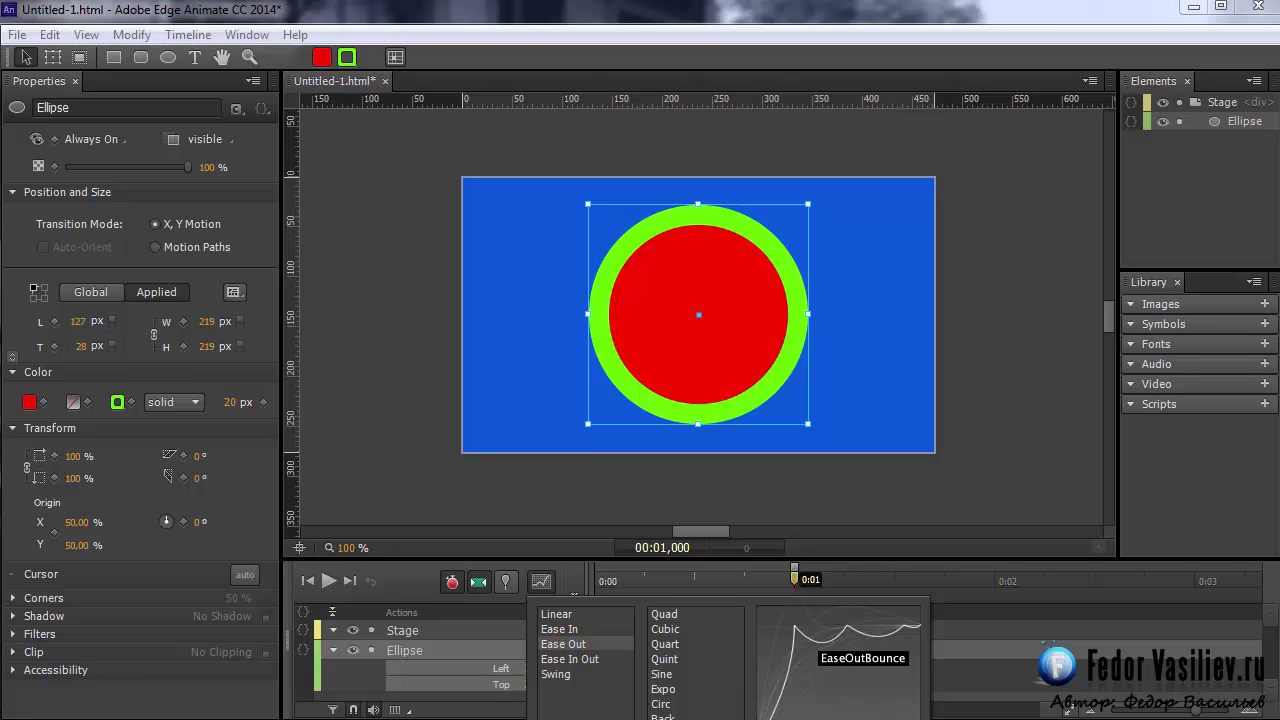
{"action": "left_click", "coordinate": [664, 716]}
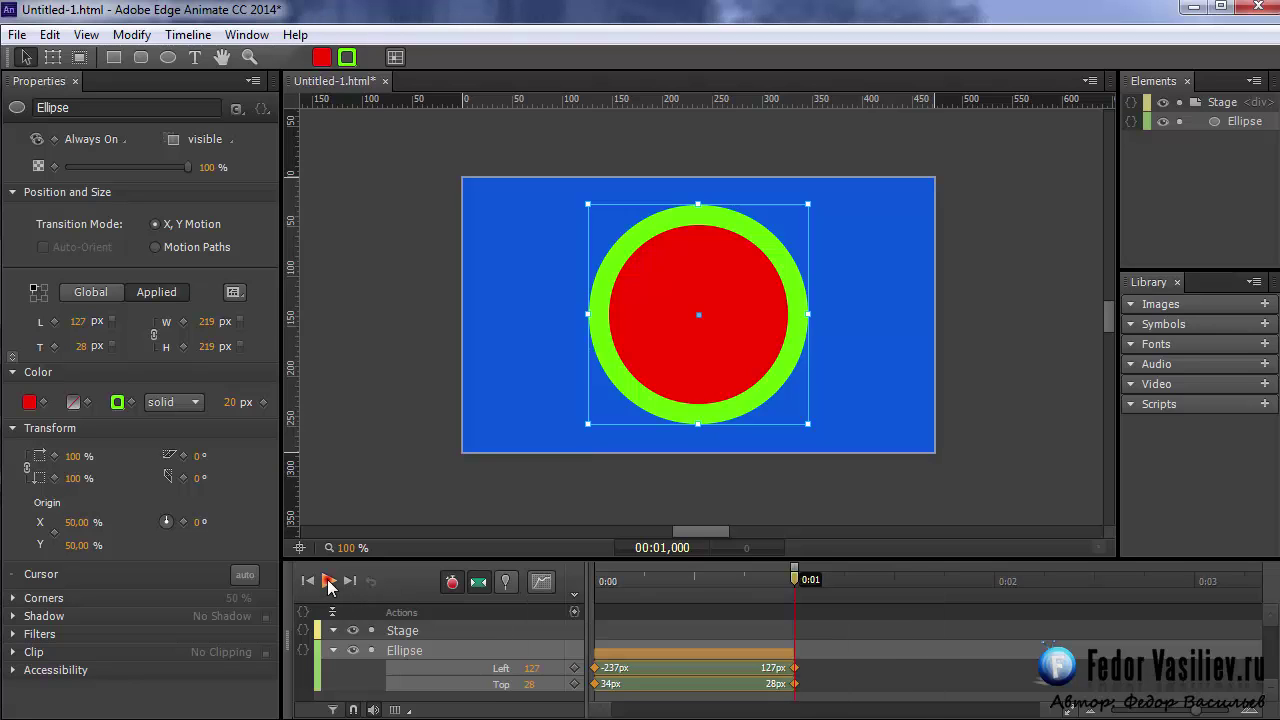
{"action": "left_click", "coordinate": [329, 580]}
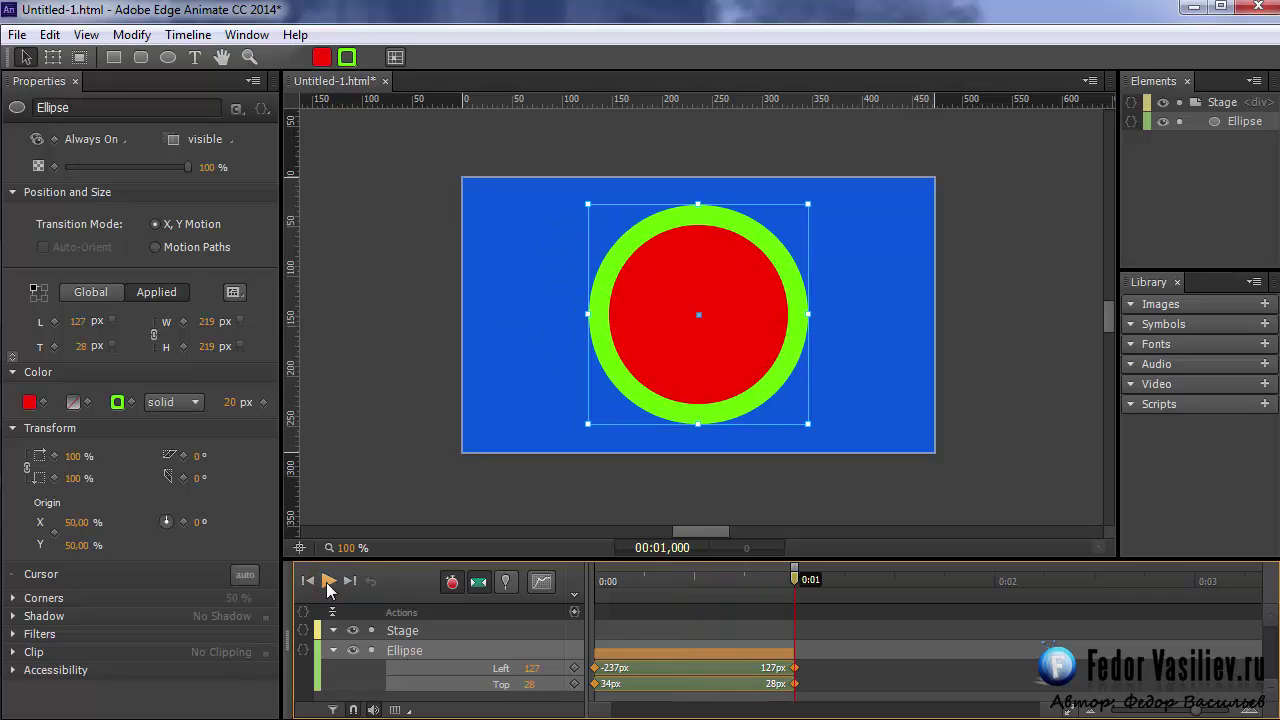
{"action": "left_click", "coordinate": [328, 582]}
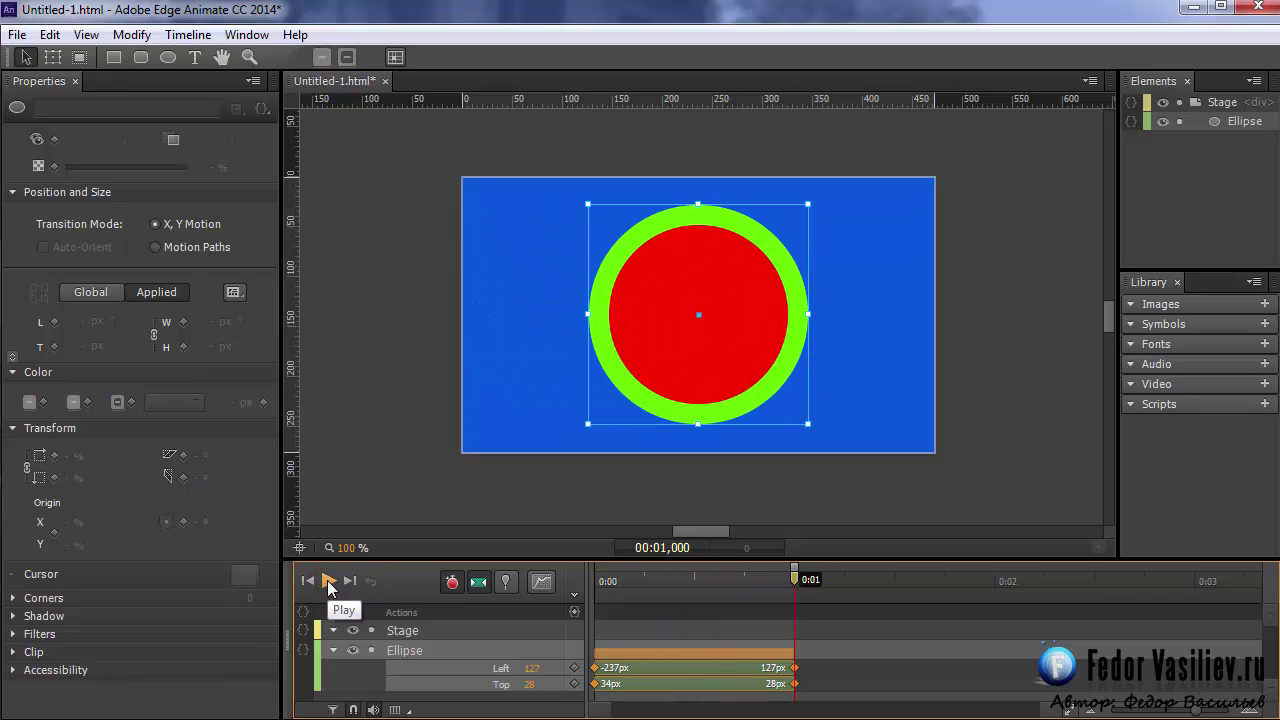
{"action": "left_click", "coordinate": [328, 582]}
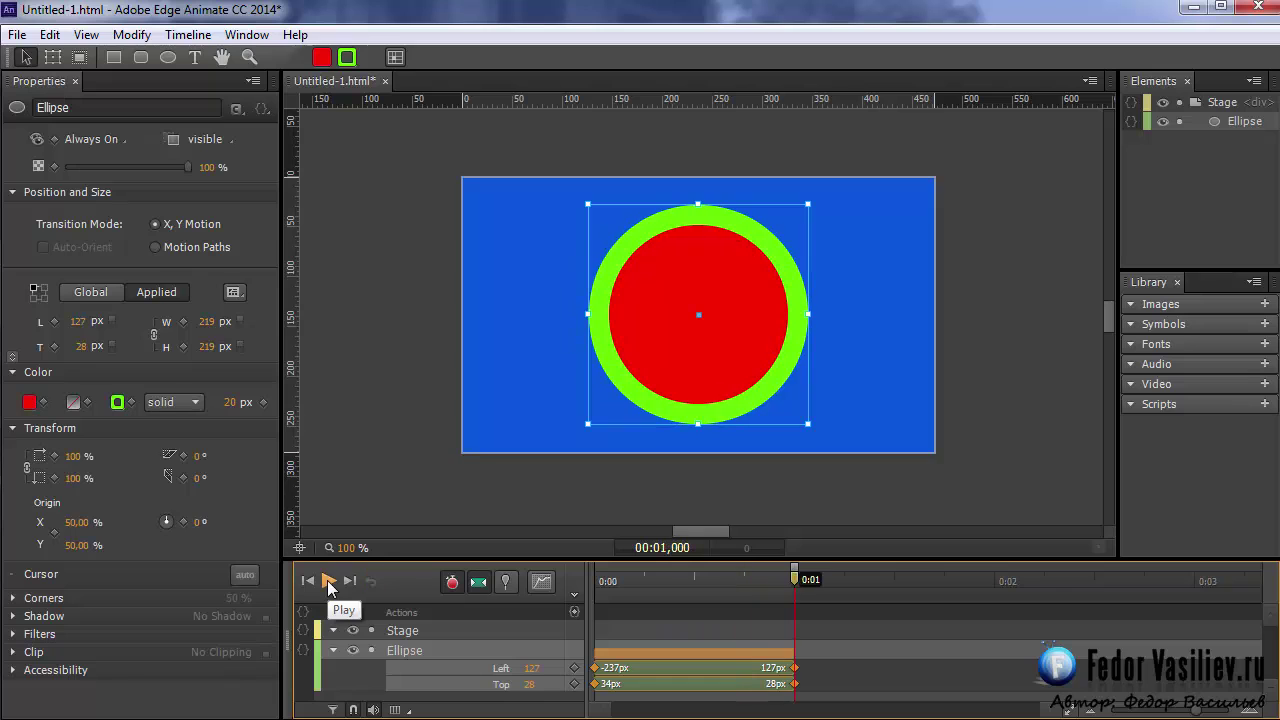
{"action": "left_click", "coordinate": [328, 581]}
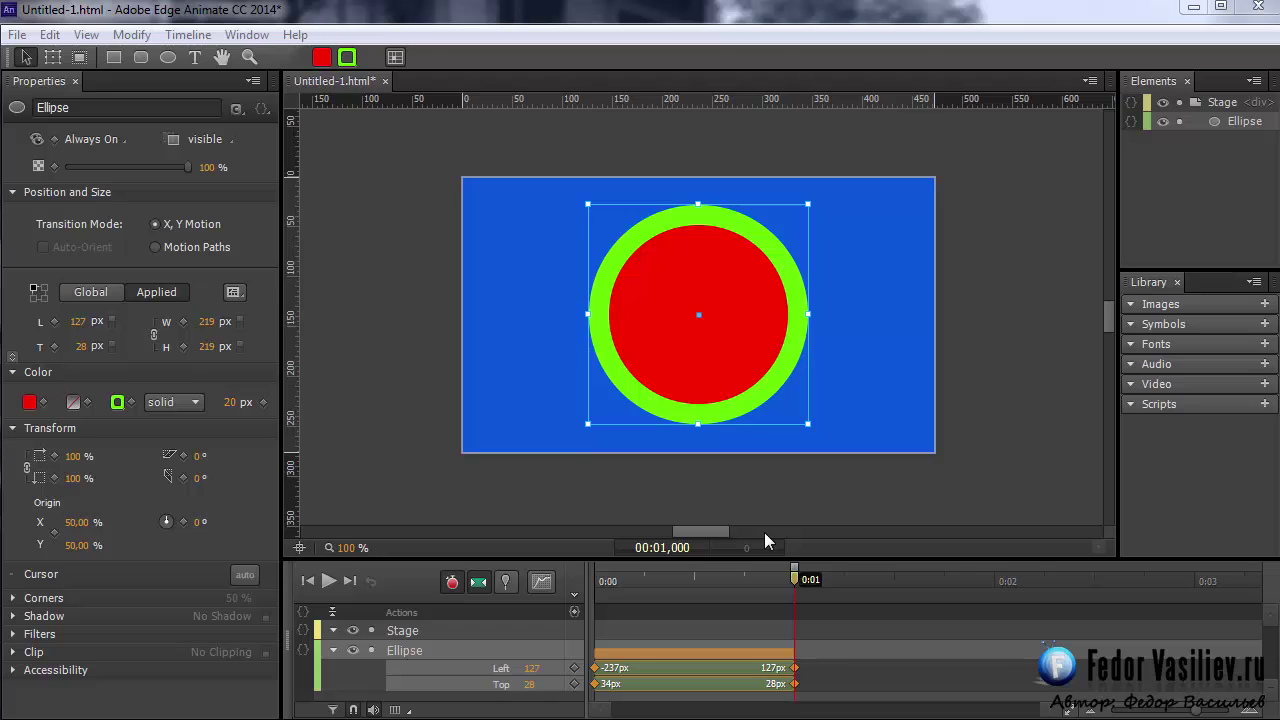
{"action": "left_click", "coordinate": [326, 582]}
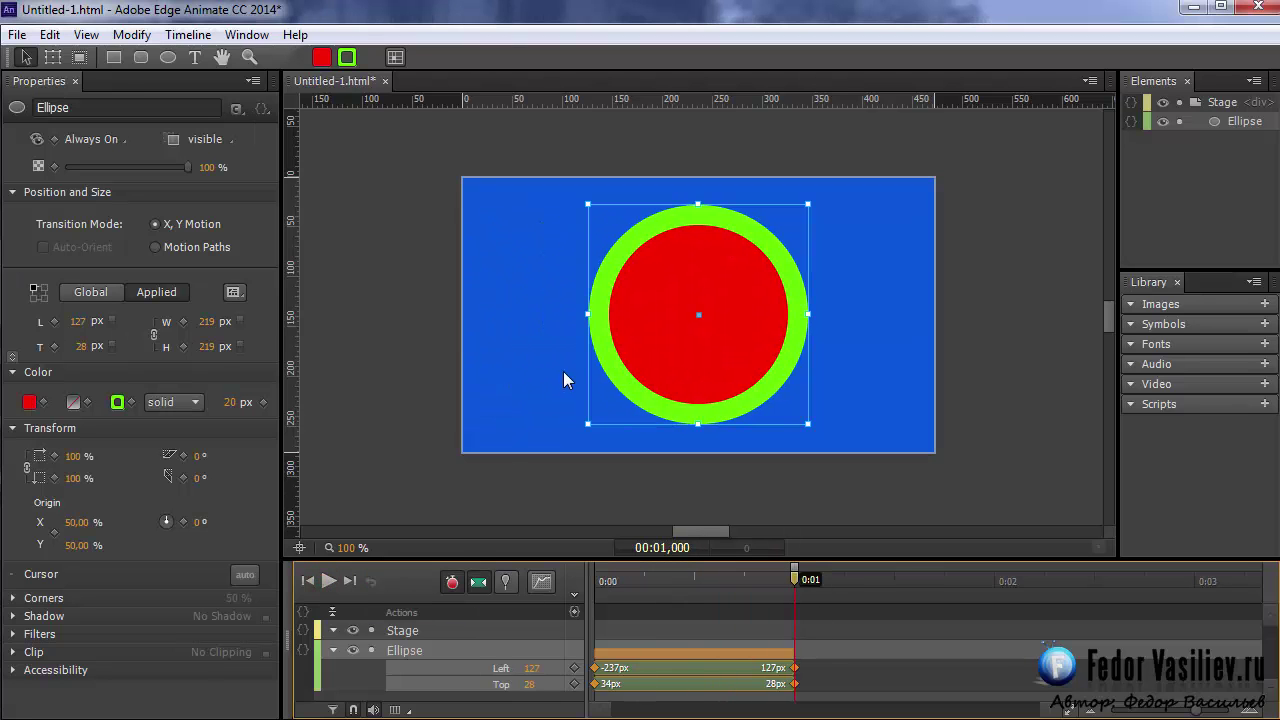
{"action": "left_click", "coordinate": [328, 580]}
Step: Set the circle's transition easing to Ease Out Expo and replay the animation
{"action": "left_click", "coordinate": [541, 584]}
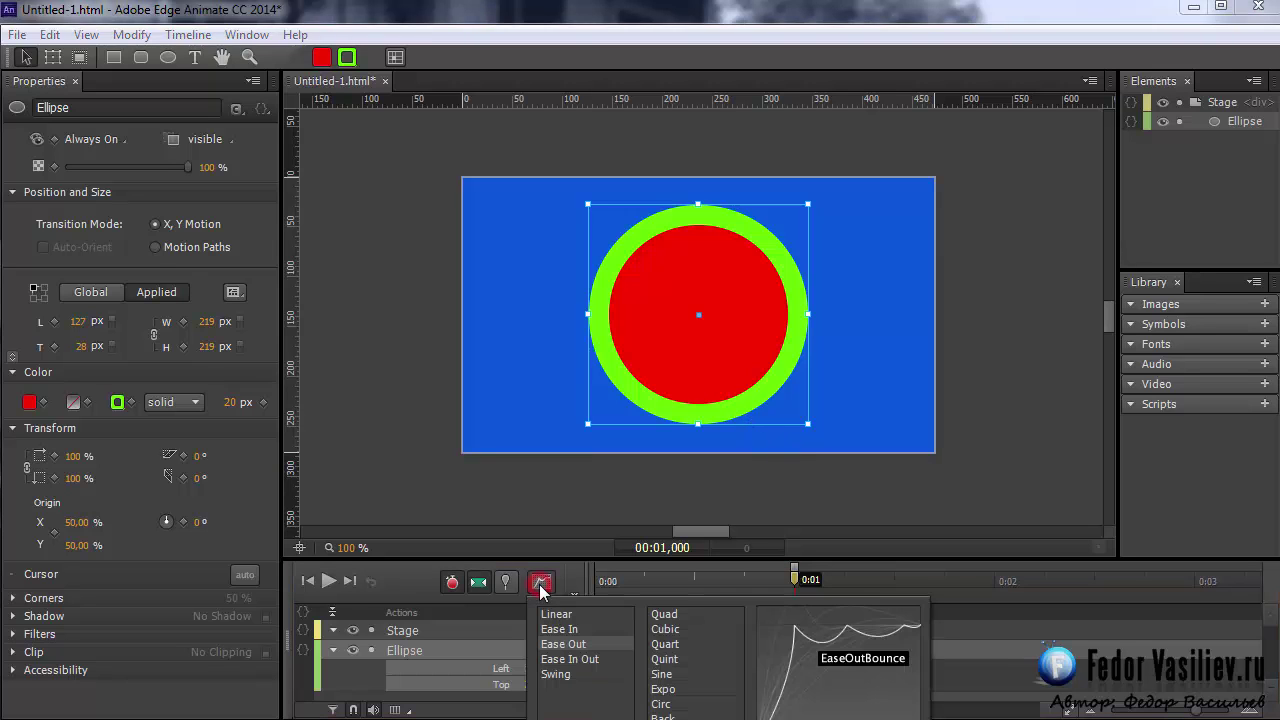
{"action": "left_click", "coordinate": [661, 694]}
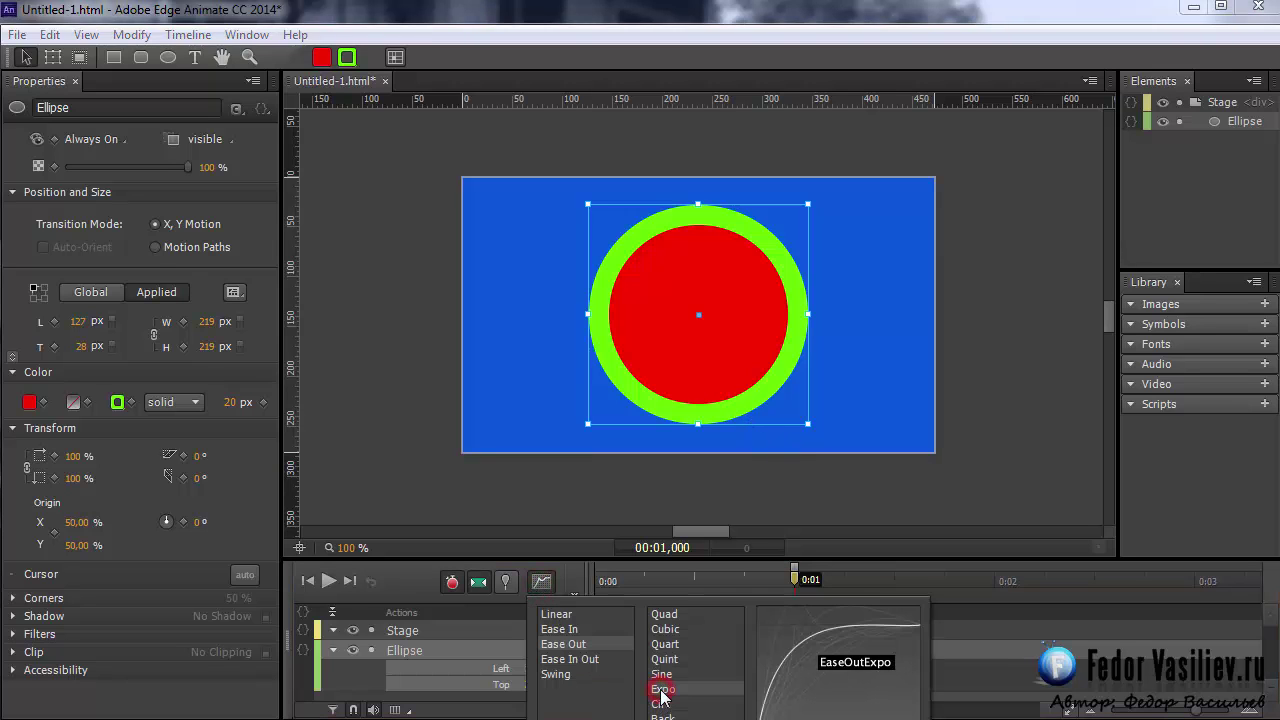
{"action": "left_click", "coordinate": [329, 582]}
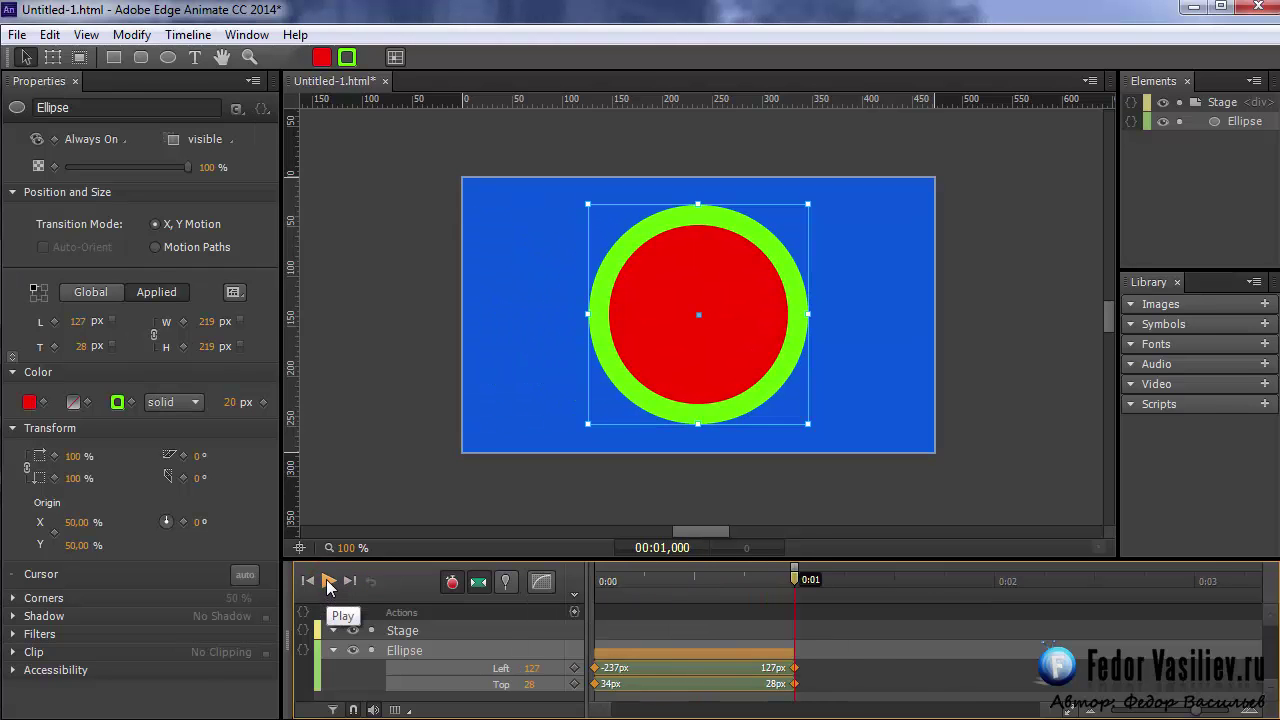
{"action": "left_click", "coordinate": [329, 582]}
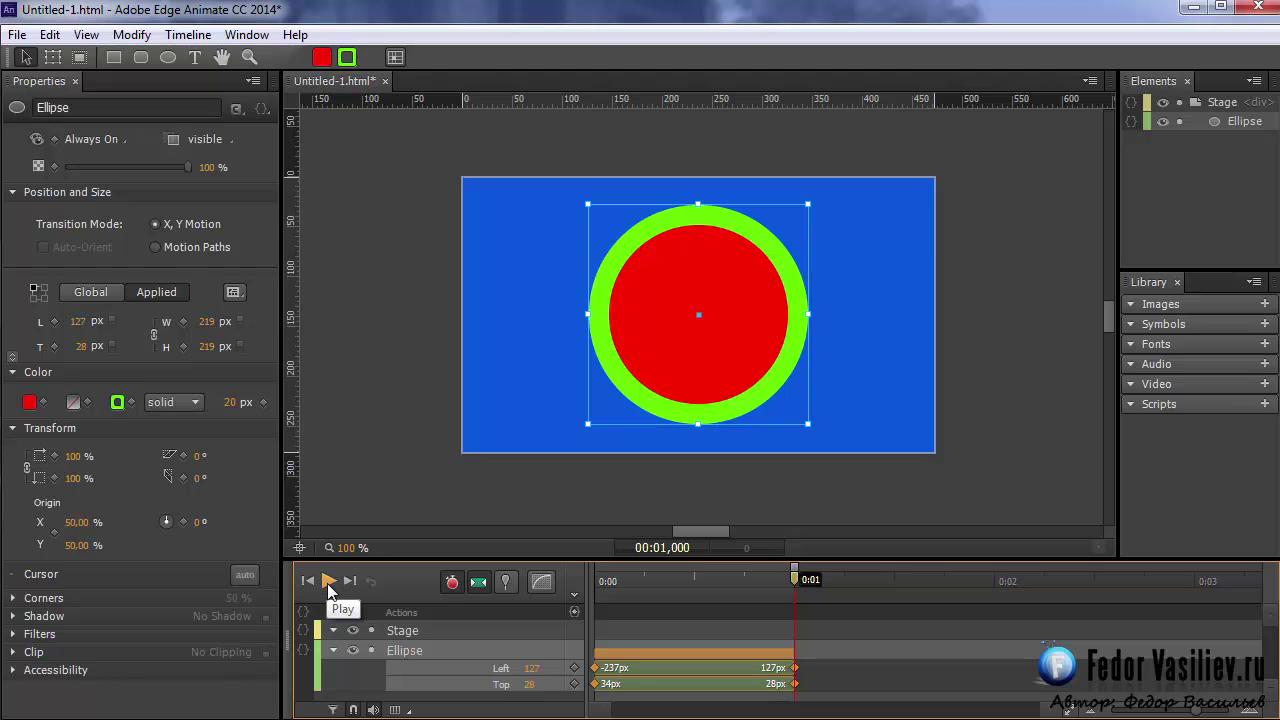
{"action": "left_click", "coordinate": [329, 582]}
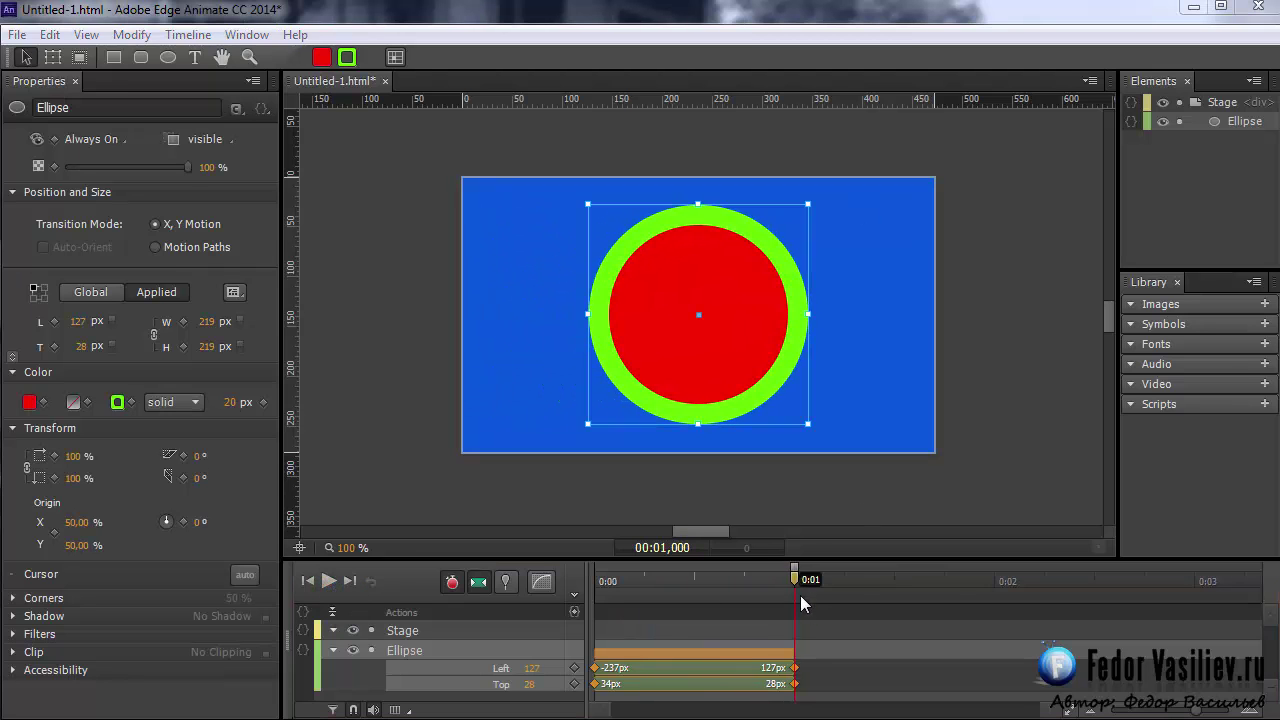
Step: Add an opacity keyframe for the circle at 0:00 and set its opacity to 0%
{"action": "left_click_drag", "start_coordinate": [795, 572], "coordinate": [585, 602]}
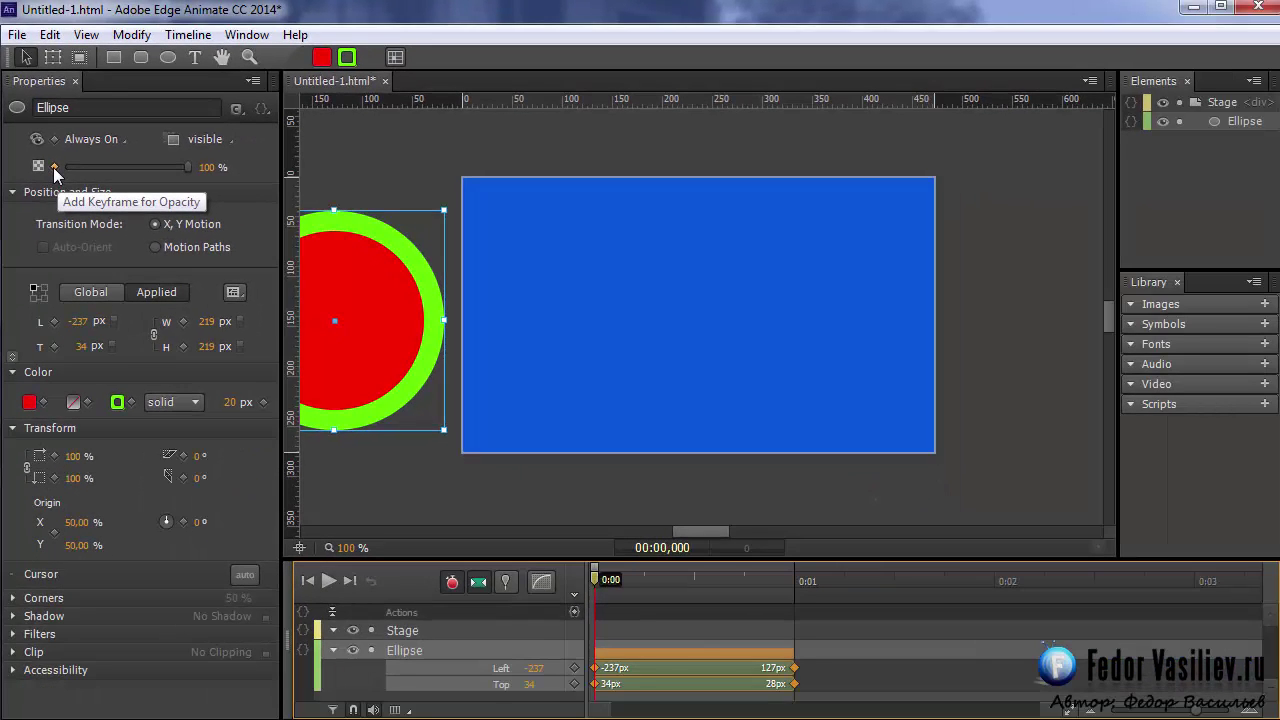
{"action": "left_click", "coordinate": [54, 168]}
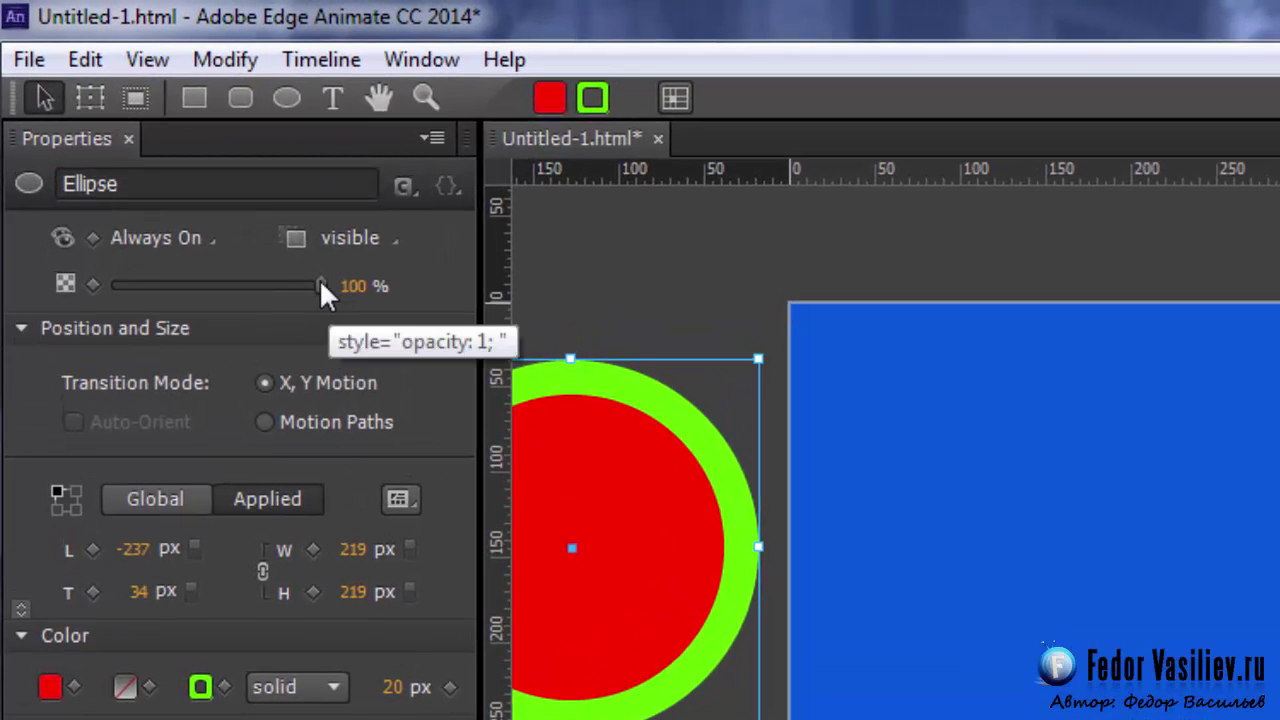
{"action": "left_click_drag", "start_coordinate": [319, 282], "coordinate": [82, 287]}
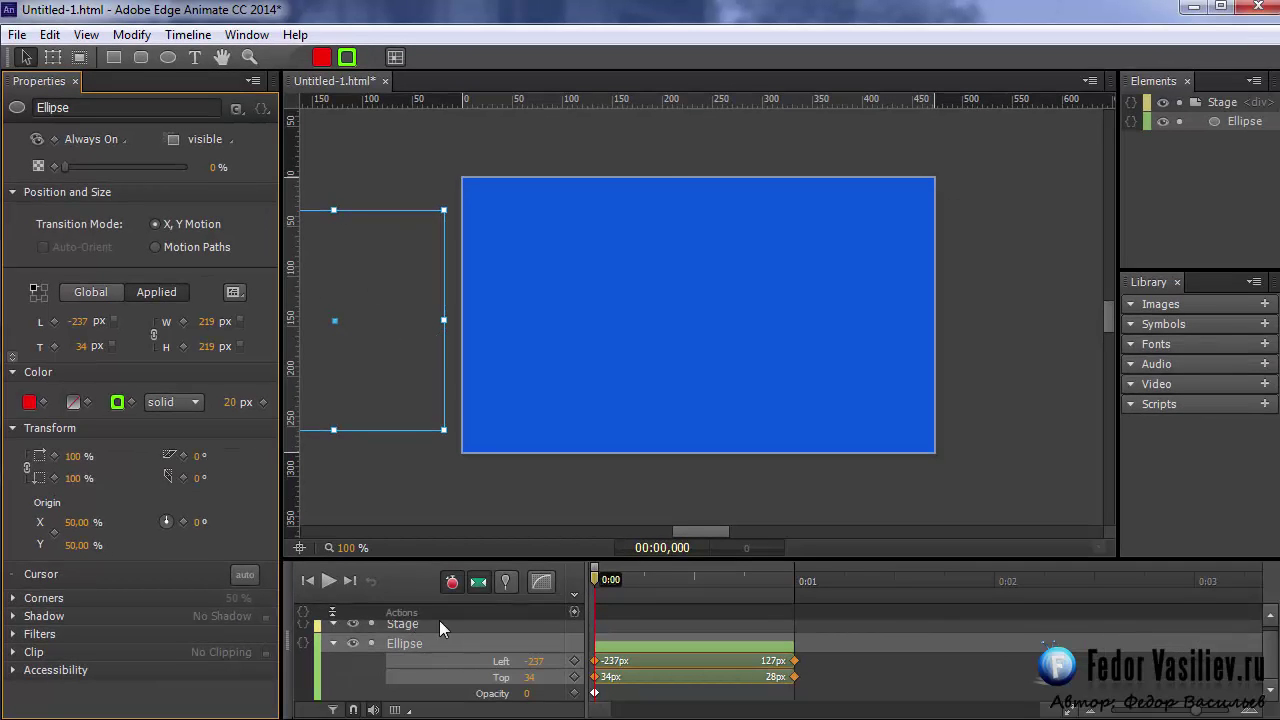
Step: Pin 0:00, set the circle's opacity to 100% at 0:01, and play the animation
{"action": "left_click", "coordinate": [506, 585]}
{"action": "left_click_drag", "start_coordinate": [596, 585], "coordinate": [797, 606]}
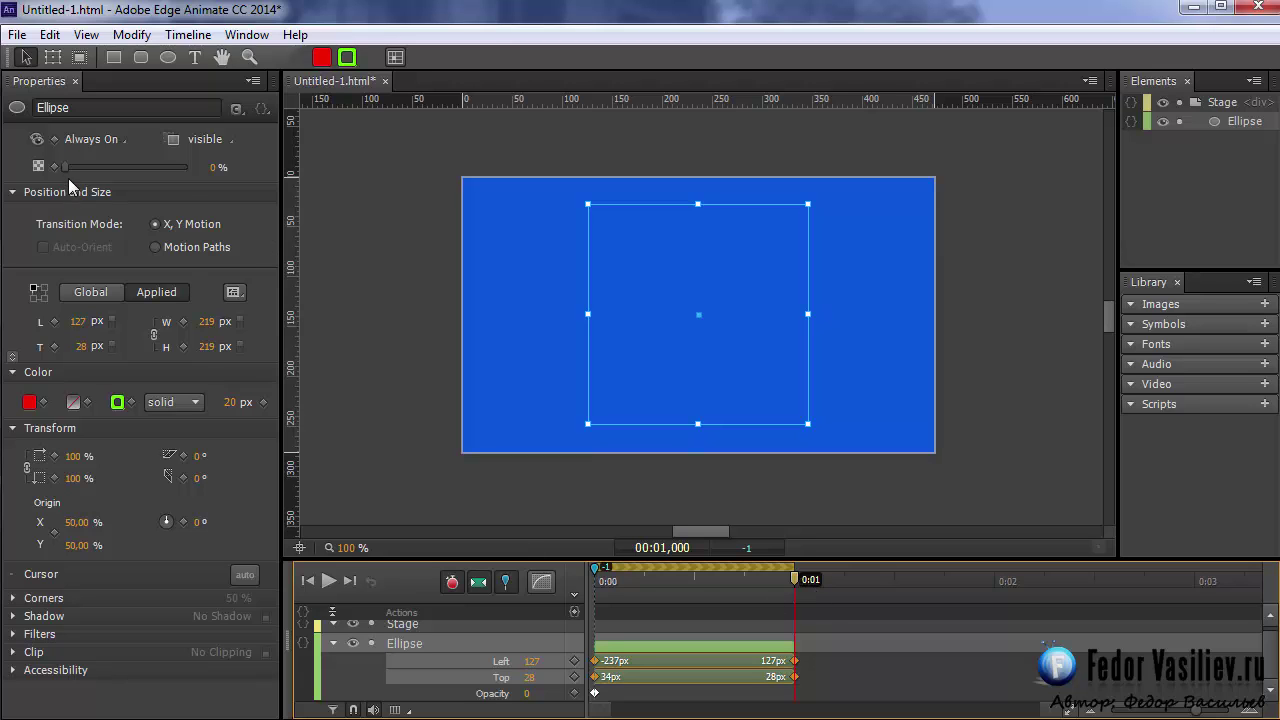
{"action": "left_click_drag", "start_coordinate": [65, 167], "coordinate": [206, 176]}
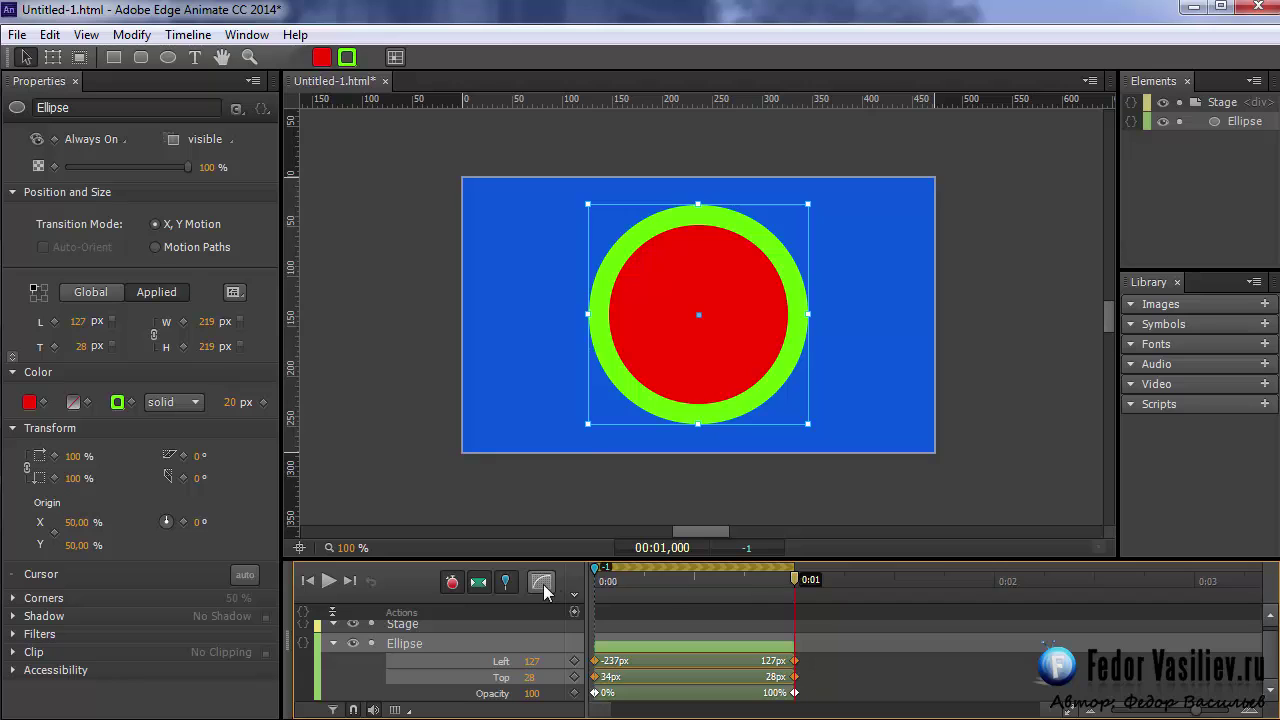
{"action": "left_click", "coordinate": [440, 515]}
{"action": "left_click_drag", "start_coordinate": [797, 571], "coordinate": [597, 583]}
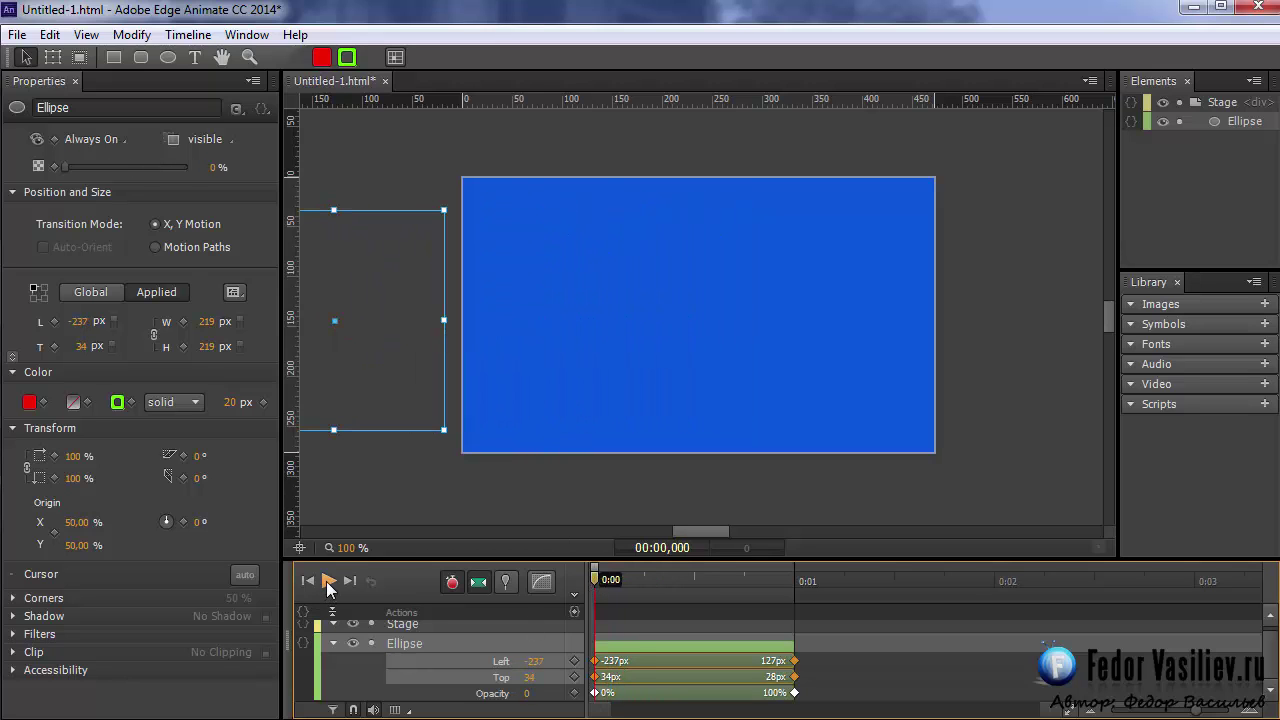
{"action": "left_click", "coordinate": [328, 581]}
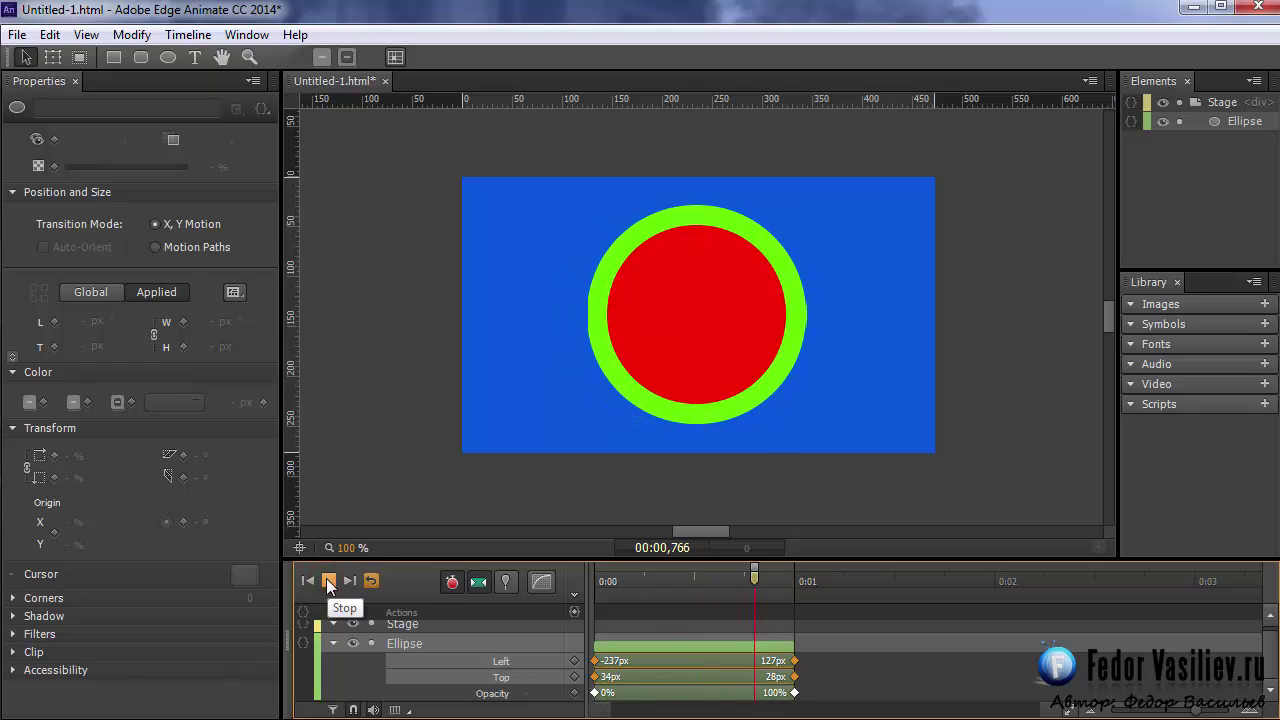
{"action": "left_click", "coordinate": [329, 581]}
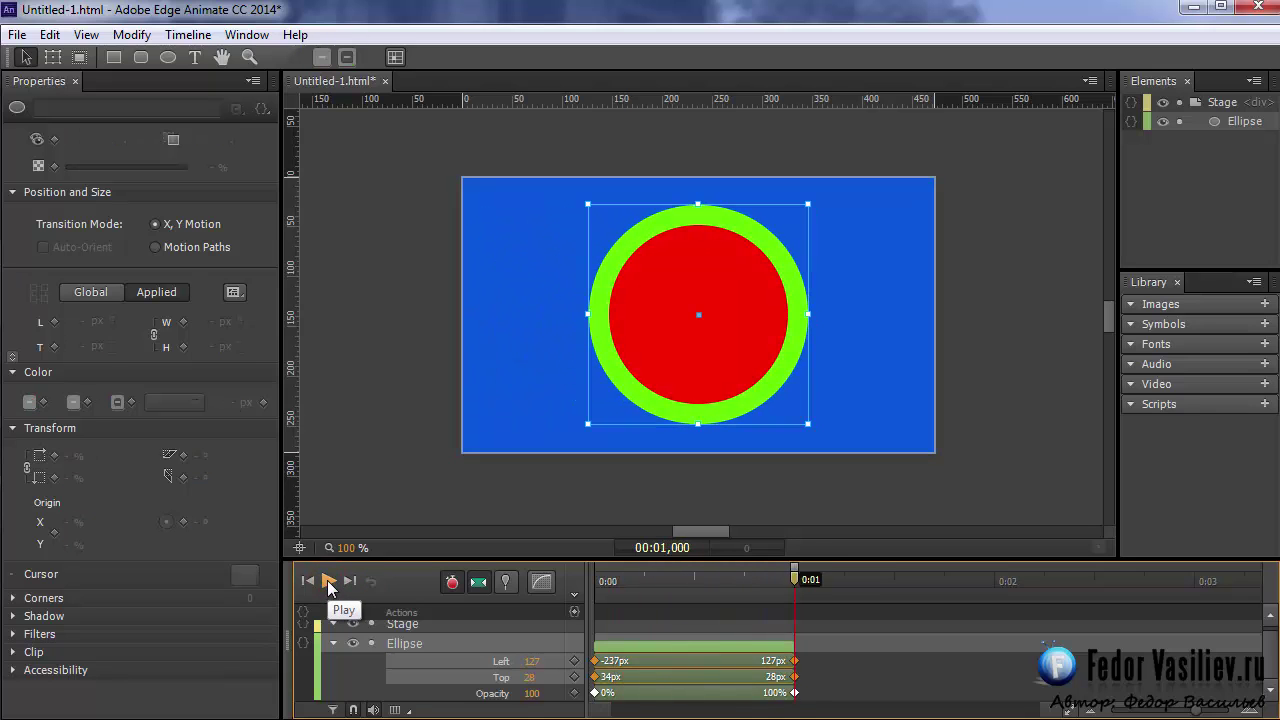
Step: Extend the circle's entrance transitions to end at 0:03 and play the animation
{"action": "left_click", "coordinate": [787, 647]}
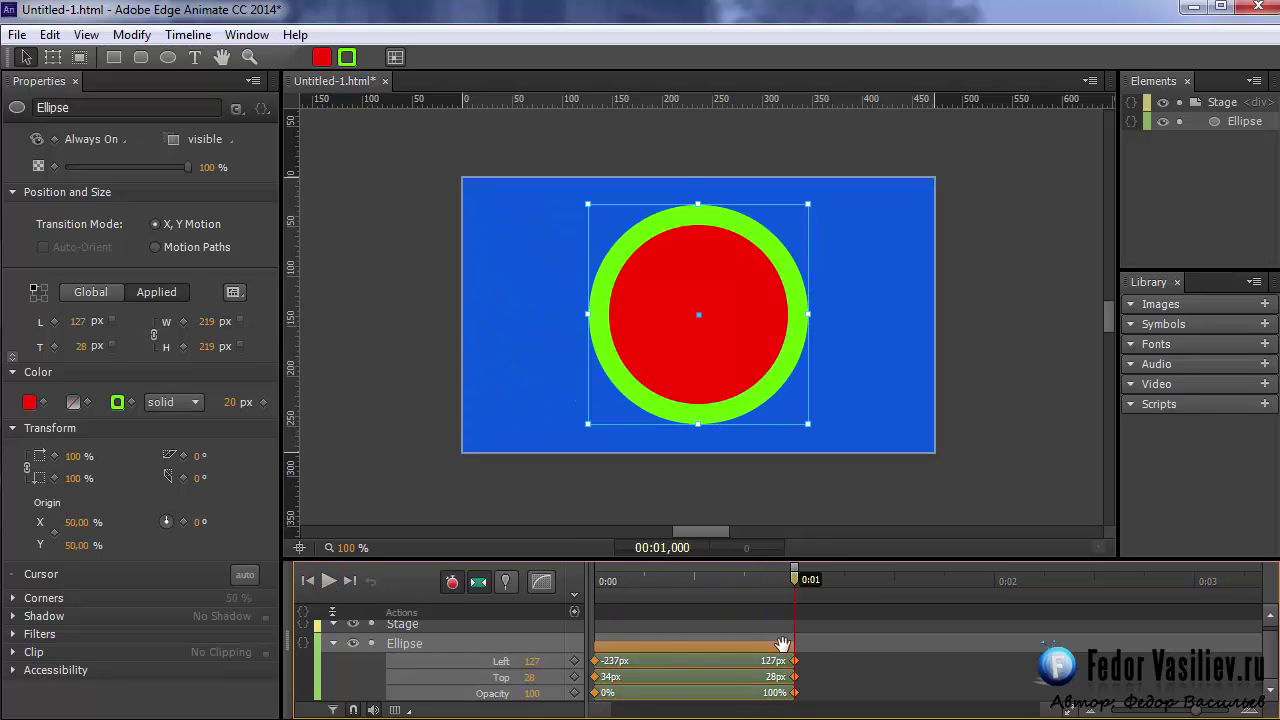
{"action": "left_click_drag", "start_coordinate": [791, 647], "coordinate": [1193, 664]}
{"action": "left_click", "coordinate": [329, 581]}
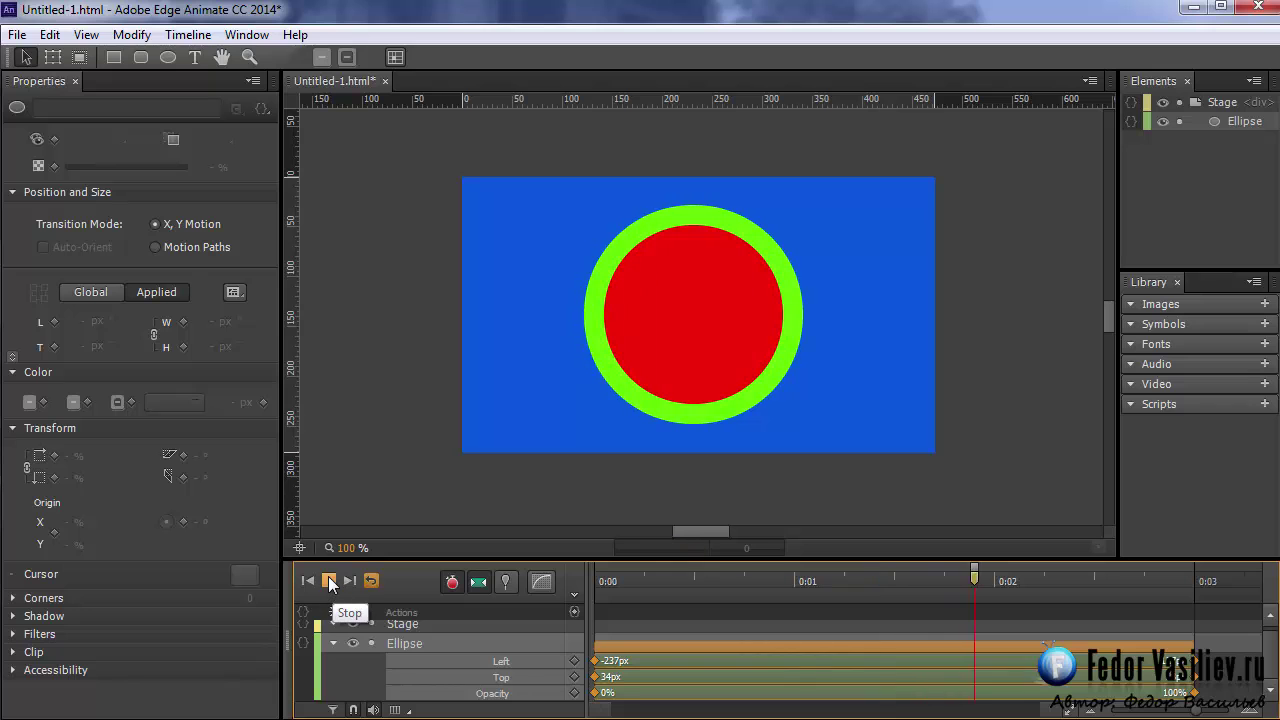
{"action": "left_click", "coordinate": [329, 581]}
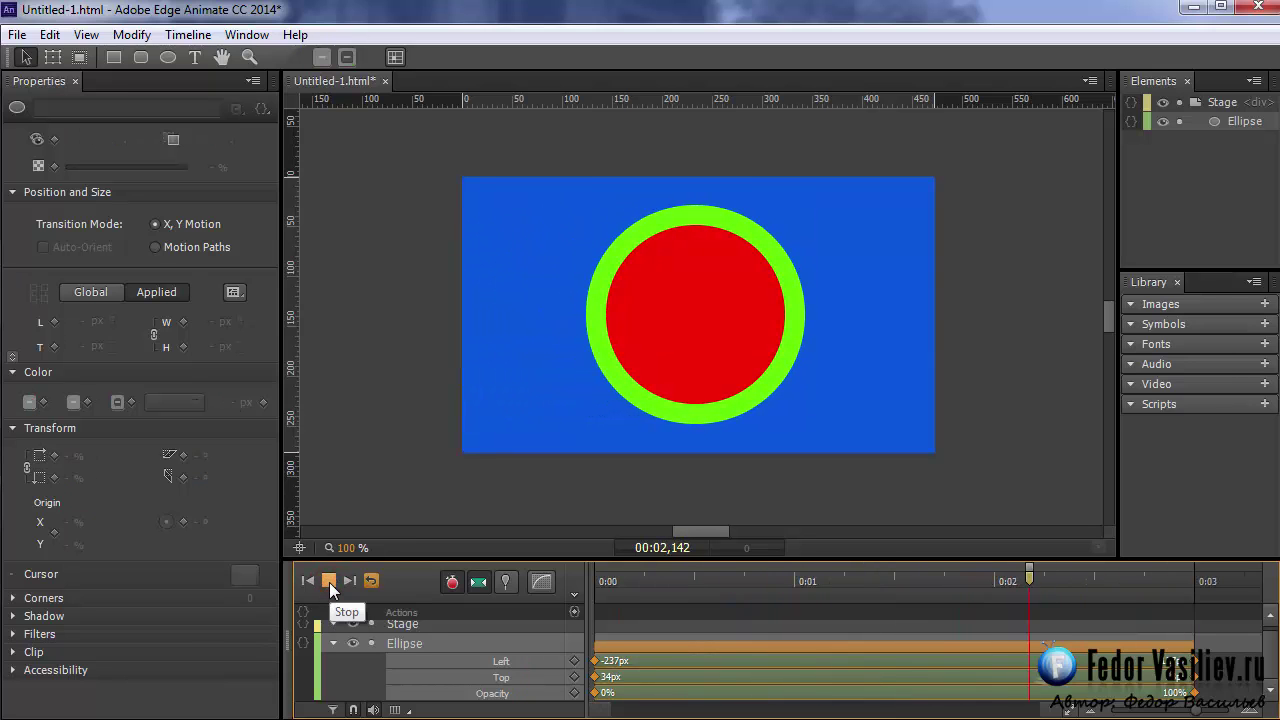
Step: Place the Pin at 0:04 and the playhead at 0:07, and move the circle straight up above the stage to about -231 px top
{"action": "left_click_drag", "start_coordinate": [1176, 712], "coordinate": [1178, 713]}
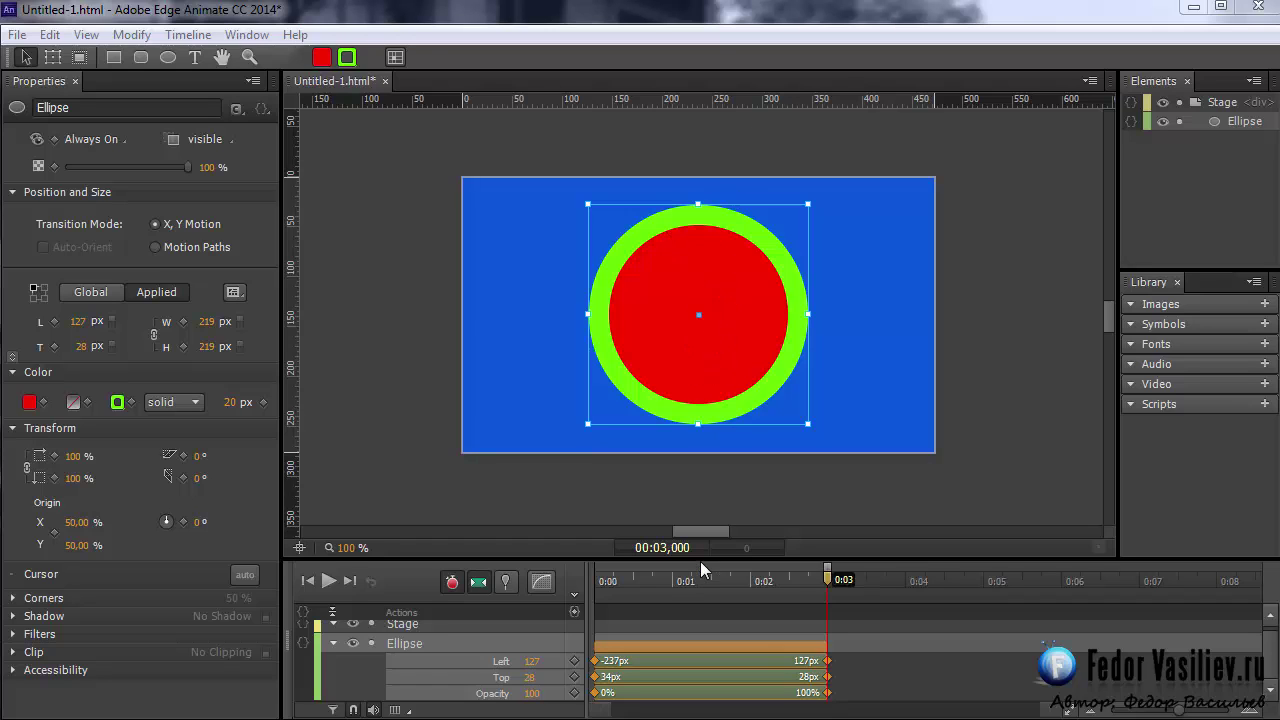
{"action": "left_click_drag", "start_coordinate": [828, 572], "coordinate": [866, 579]}
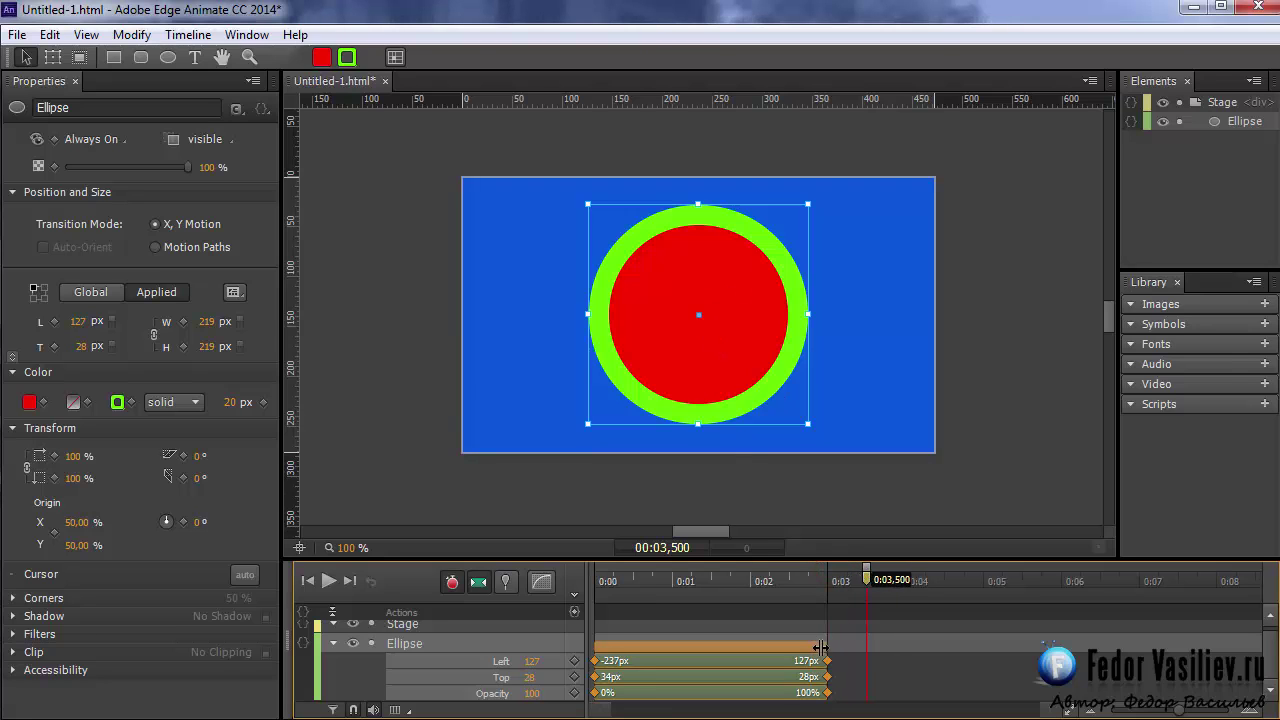
{"action": "left_click_drag", "start_coordinate": [866, 572], "coordinate": [910, 608]}
{"action": "left_click", "coordinate": [503, 584]}
{"action": "left_click_drag", "start_coordinate": [906, 588], "coordinate": [1145, 593]}
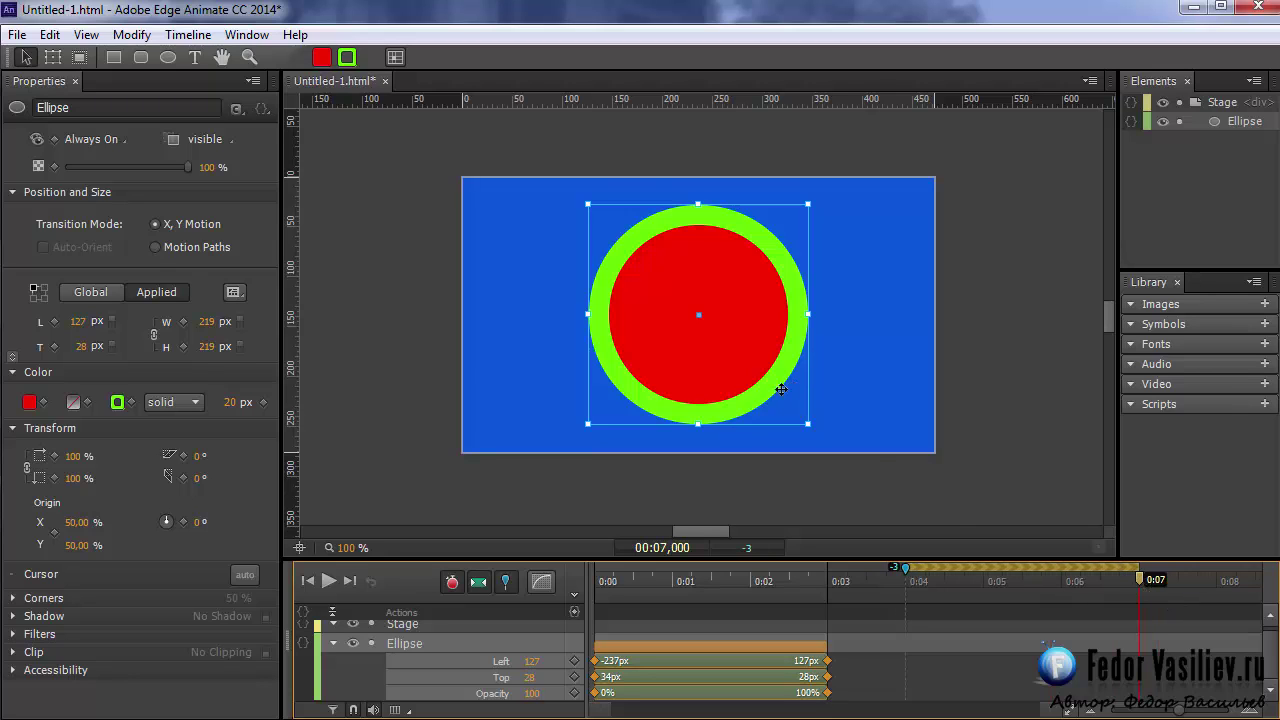
{"action": "left_click_drag", "start_coordinate": [730, 367], "coordinate": [728, 108]}
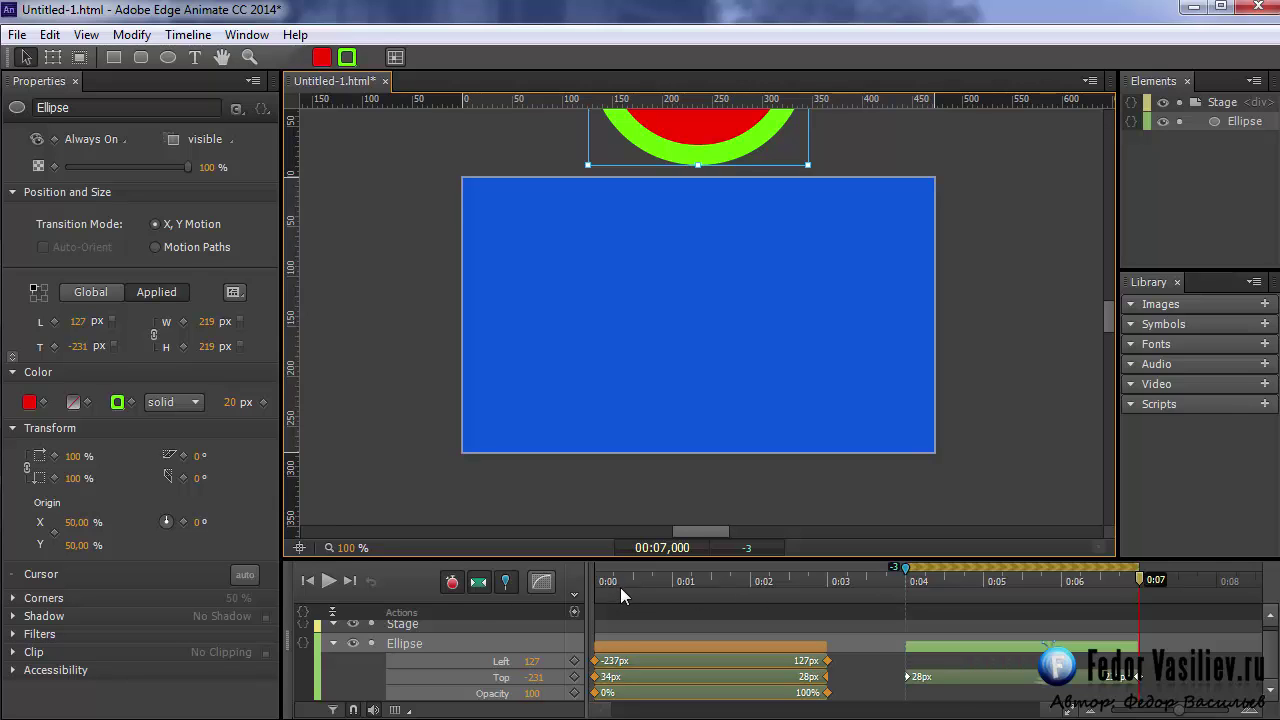
Step: Play the animation from 0:00 with the Pin turned off and shorten the circle's exit transition to end at 0:05,500
{"action": "left_click_drag", "start_coordinate": [619, 578], "coordinate": [591, 585]}
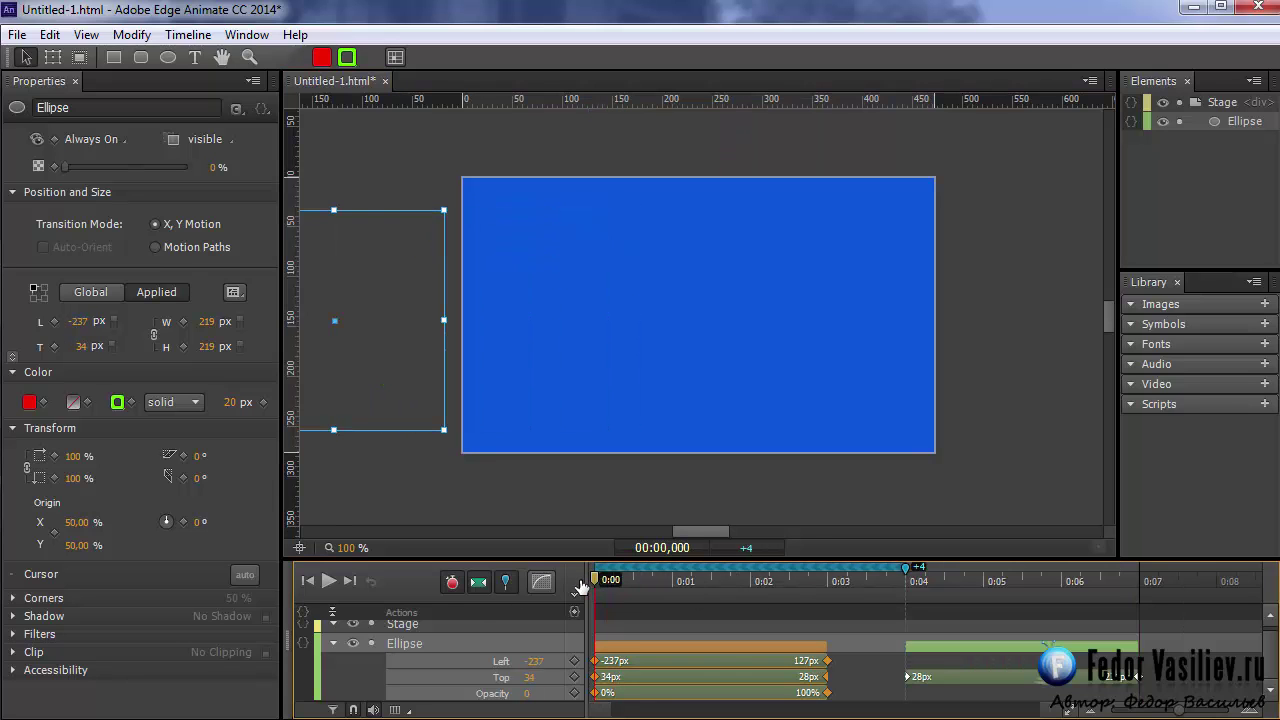
{"action": "left_click", "coordinate": [505, 581]}
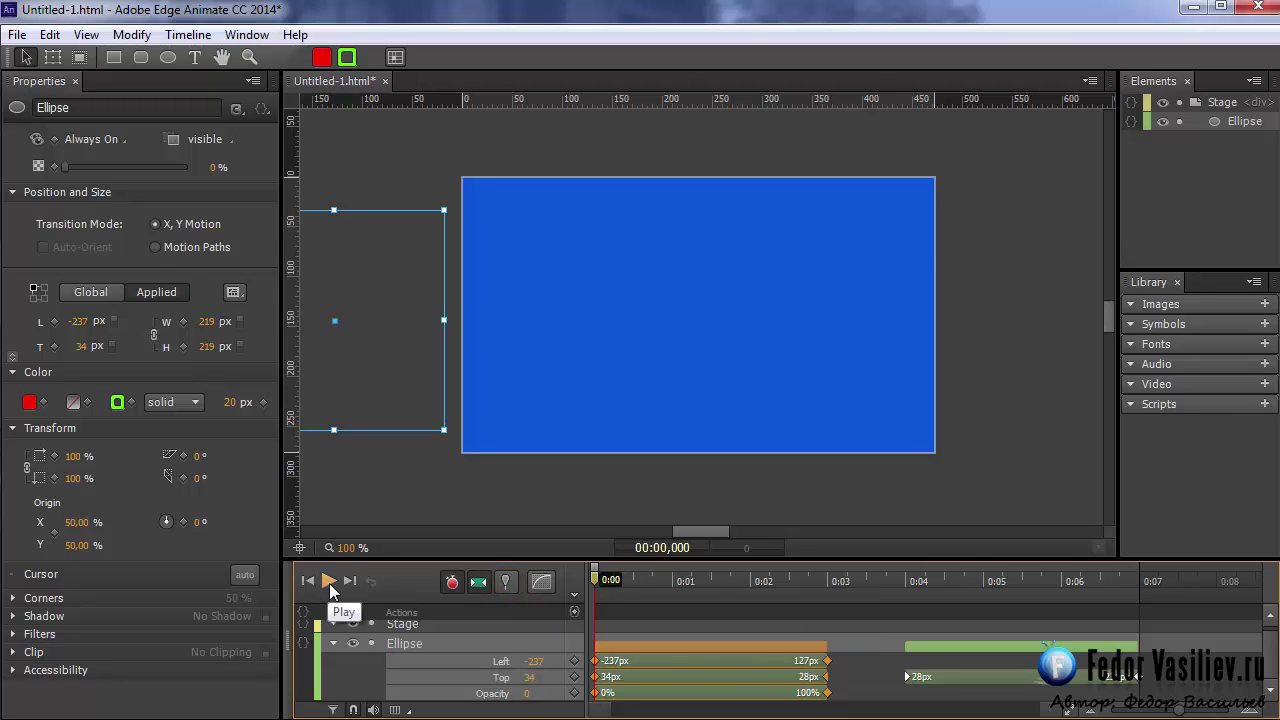
{"action": "left_click", "coordinate": [329, 581]}
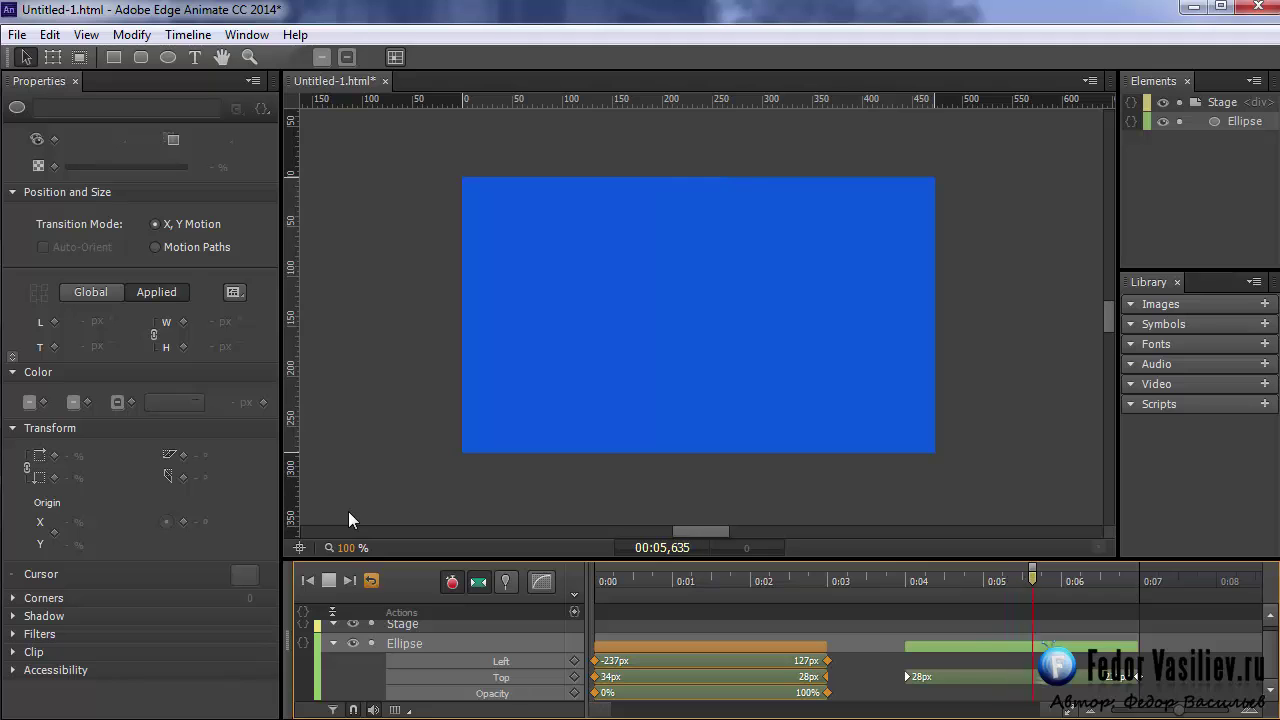
{"action": "left_click", "coordinate": [1118, 648]}
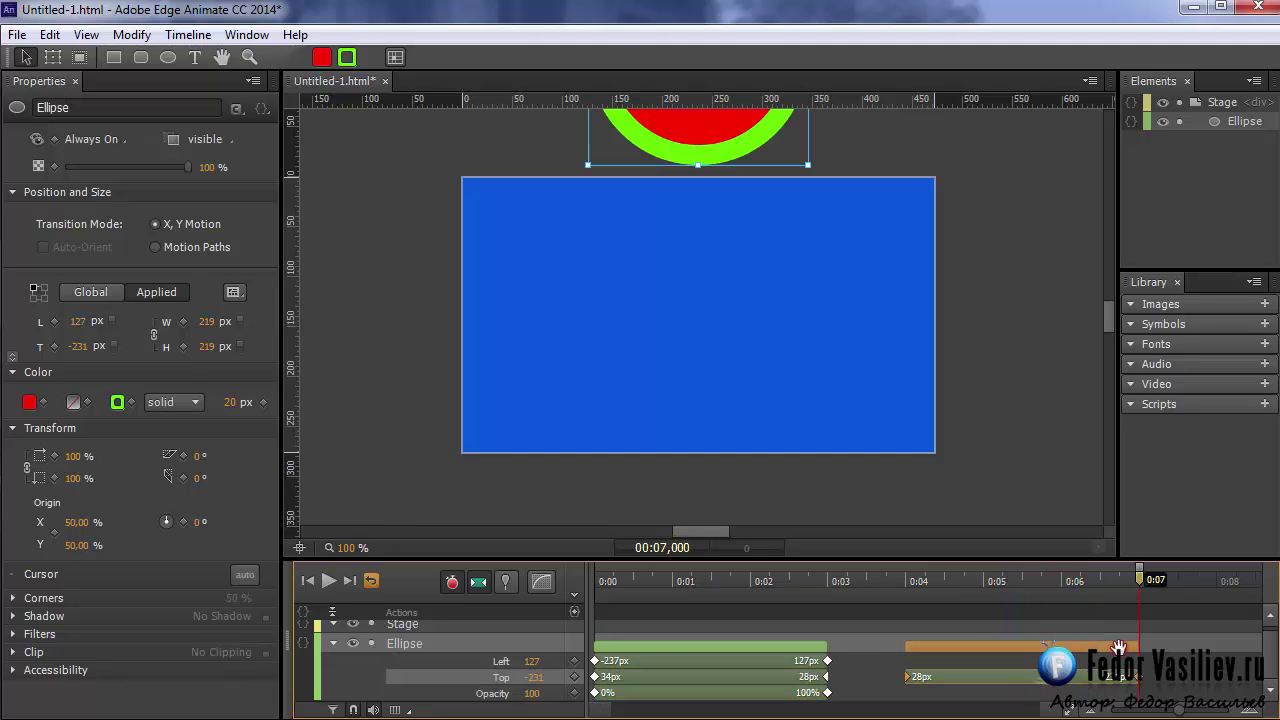
{"action": "left_click_drag", "start_coordinate": [1138, 647], "coordinate": [1022, 648]}
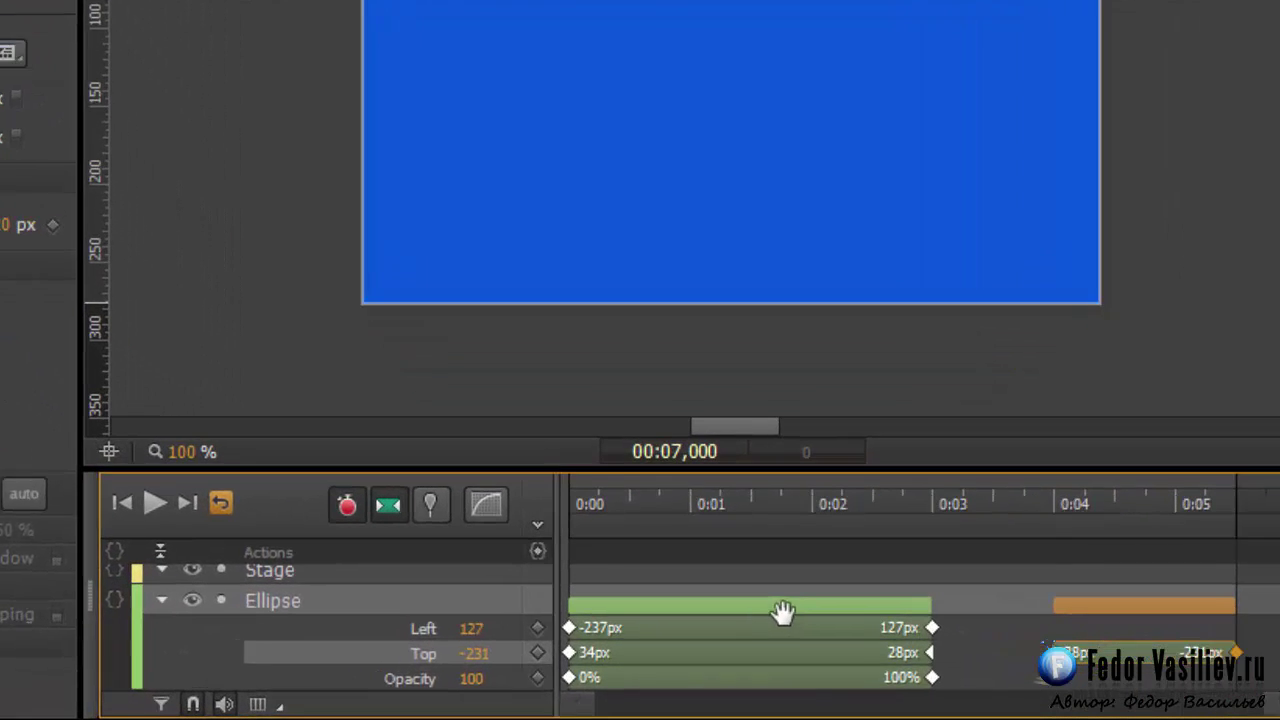
Step: Apply the Ease Out Elastic easing to the circle's exit transition
{"action": "left_click", "coordinate": [730, 647]}
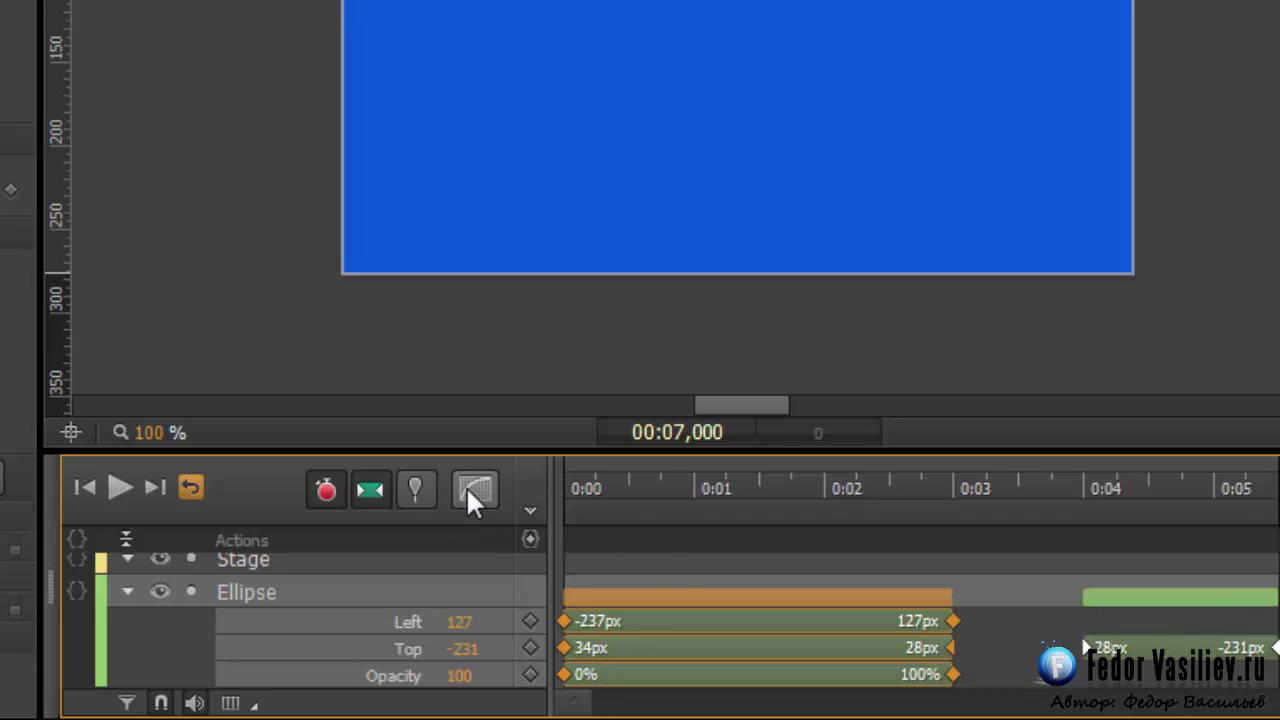
{"action": "left_click", "coordinate": [1163, 598]}
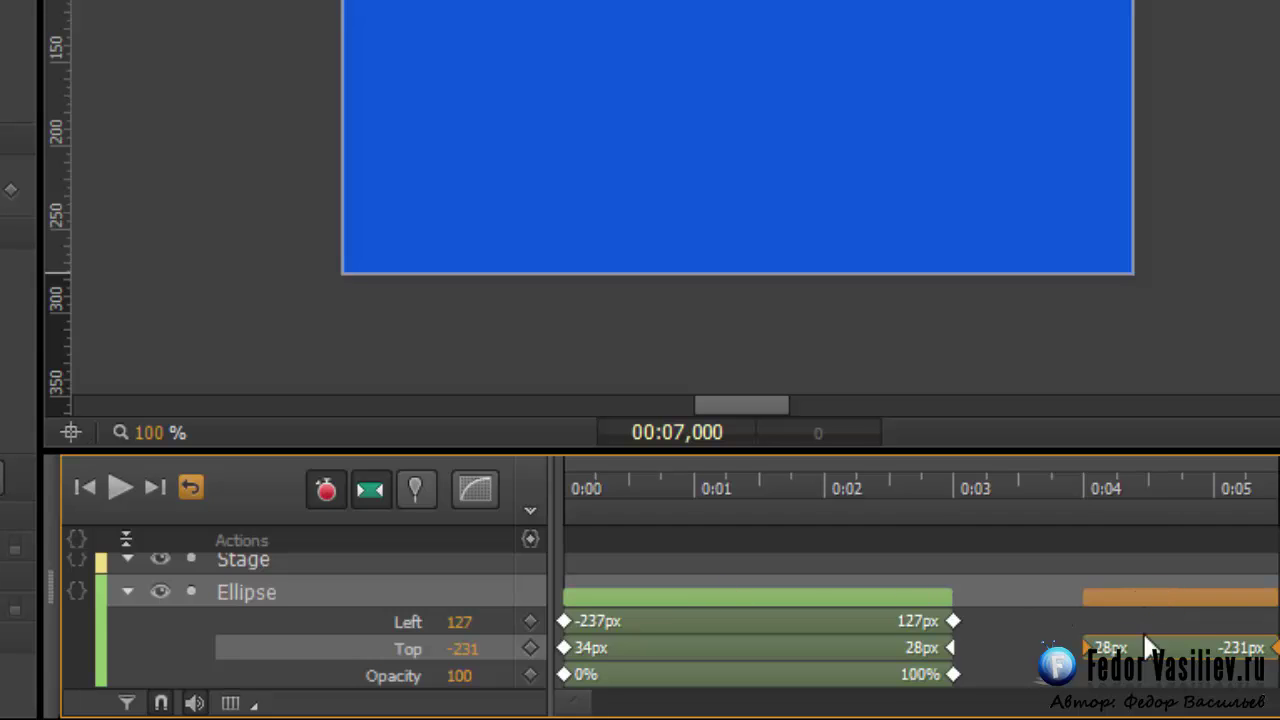
{"action": "left_click", "coordinate": [476, 486]}
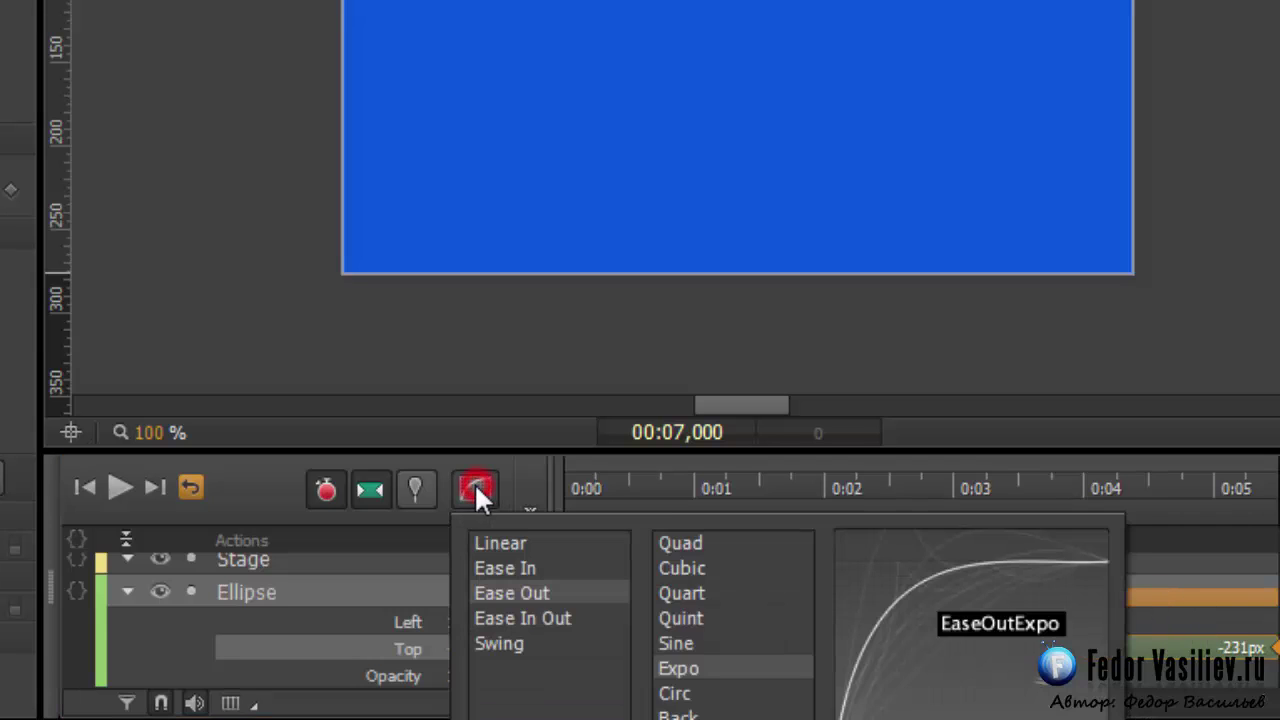
{"action": "left_click", "coordinate": [678, 713]}
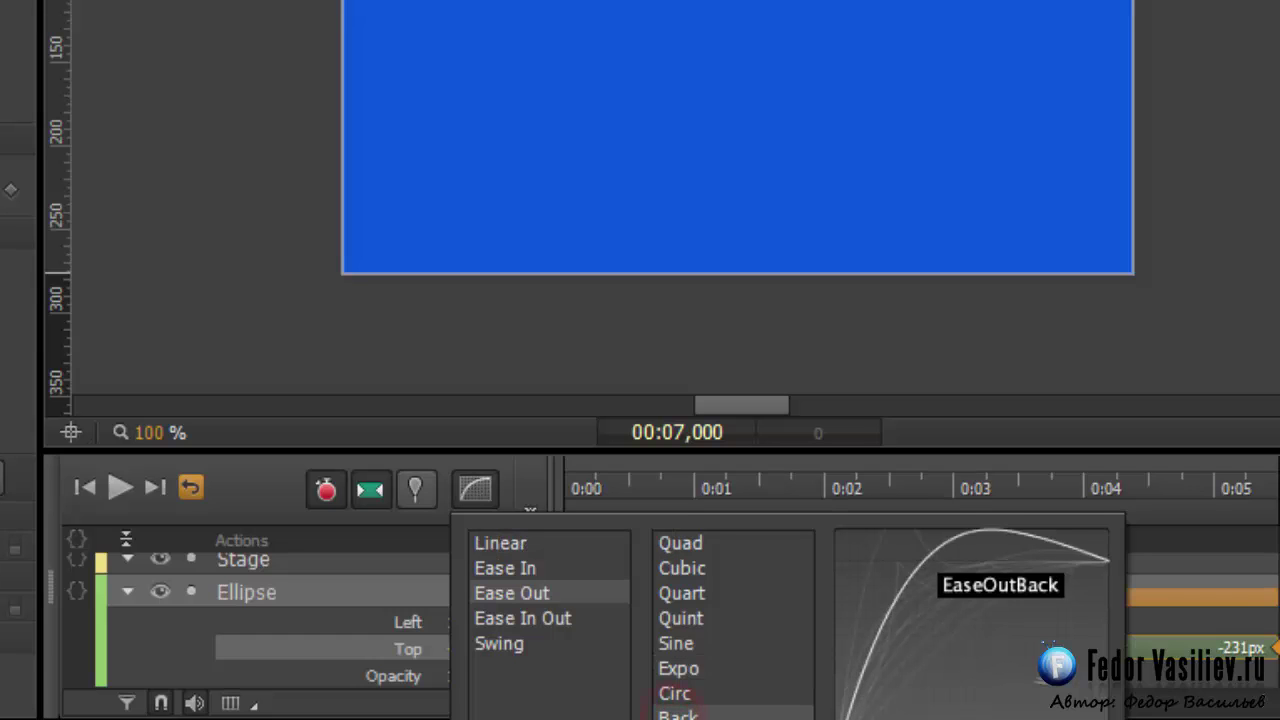
{"action": "key", "text": "Down"}
{"action": "key", "text": "Down"}
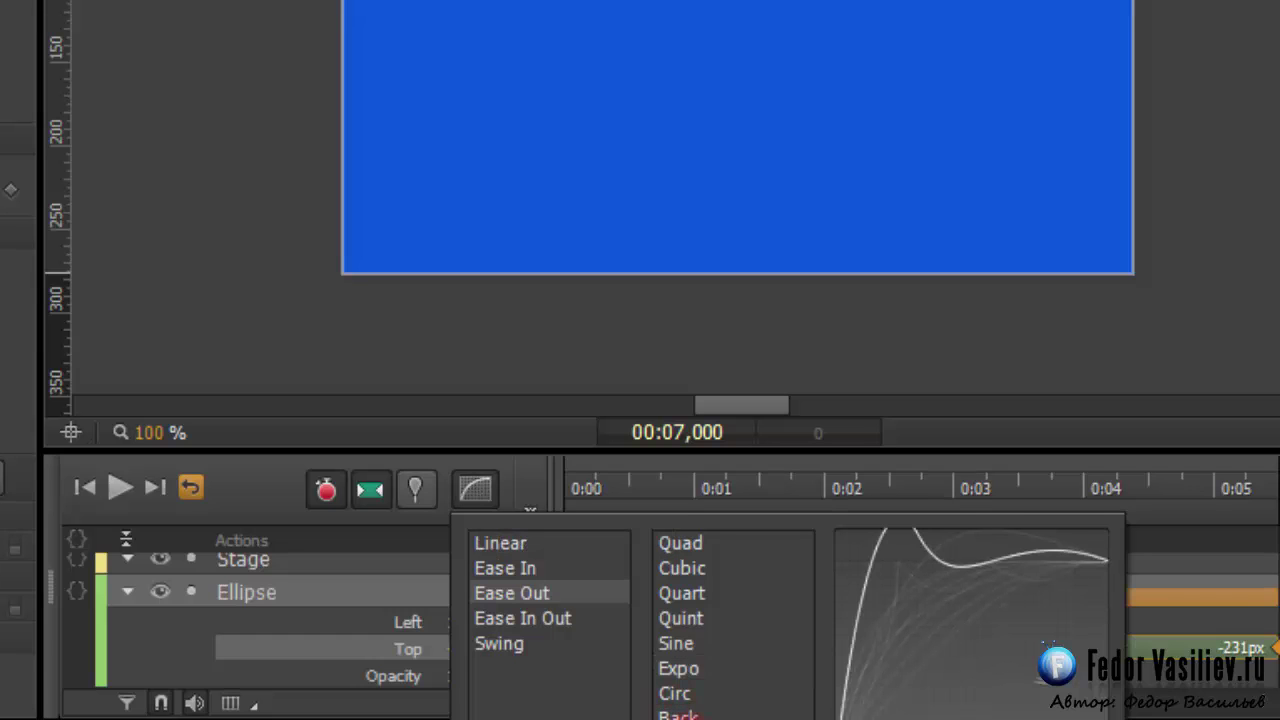
{"action": "key", "text": "Return"}
Step: Play the animation from 0:00 and replay the circle's exit from 0:04
{"action": "left_click_drag", "start_coordinate": [600, 488], "coordinate": [530, 487]}
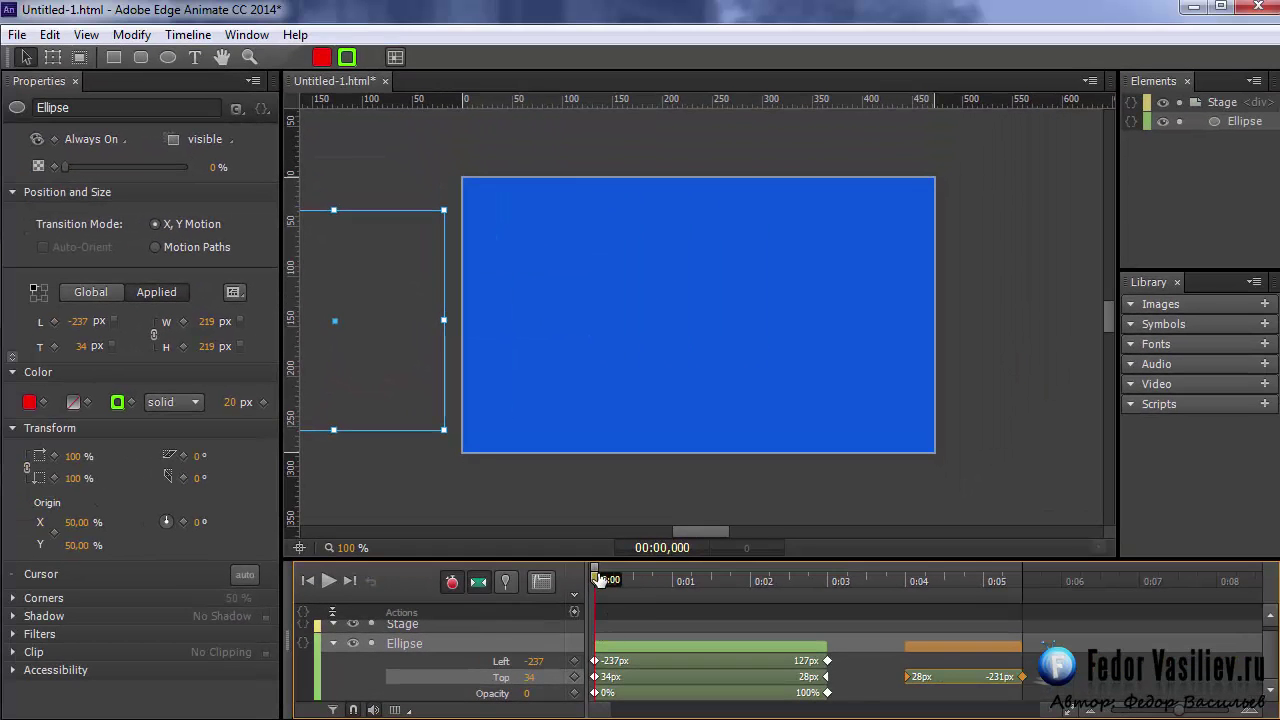
{"action": "left_click", "coordinate": [328, 580]}
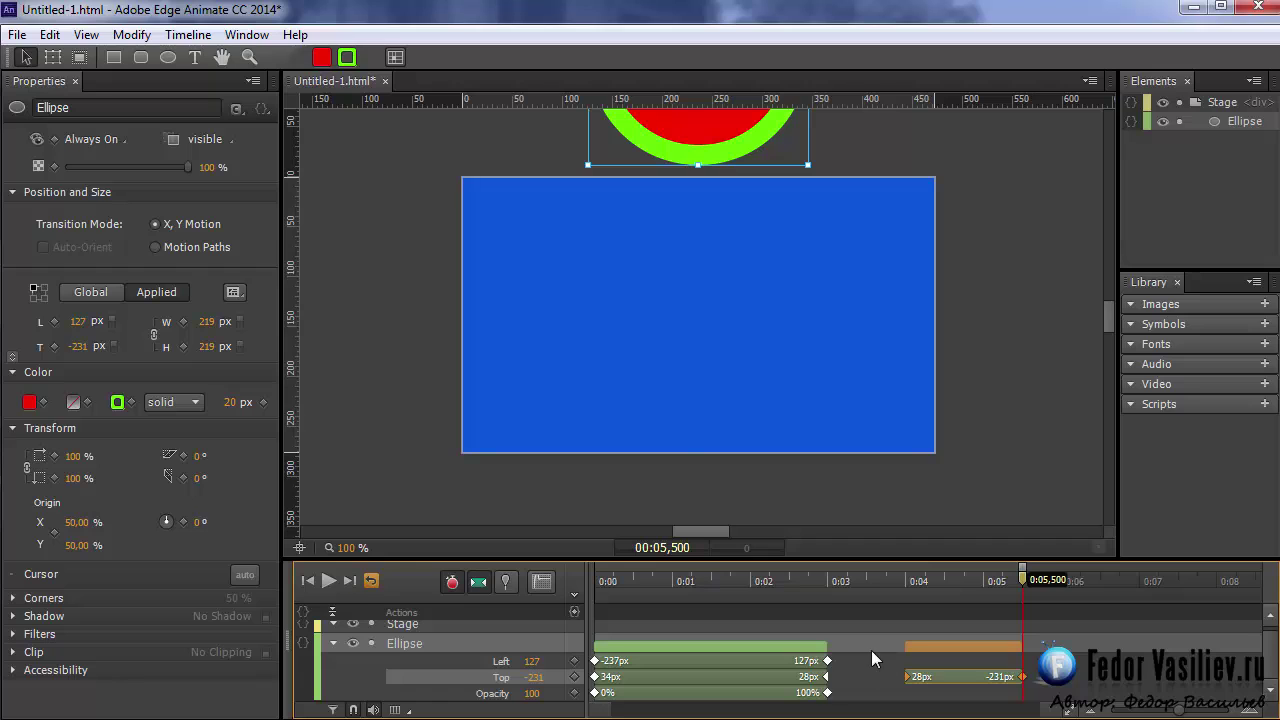
{"action": "left_click", "coordinate": [903, 582]}
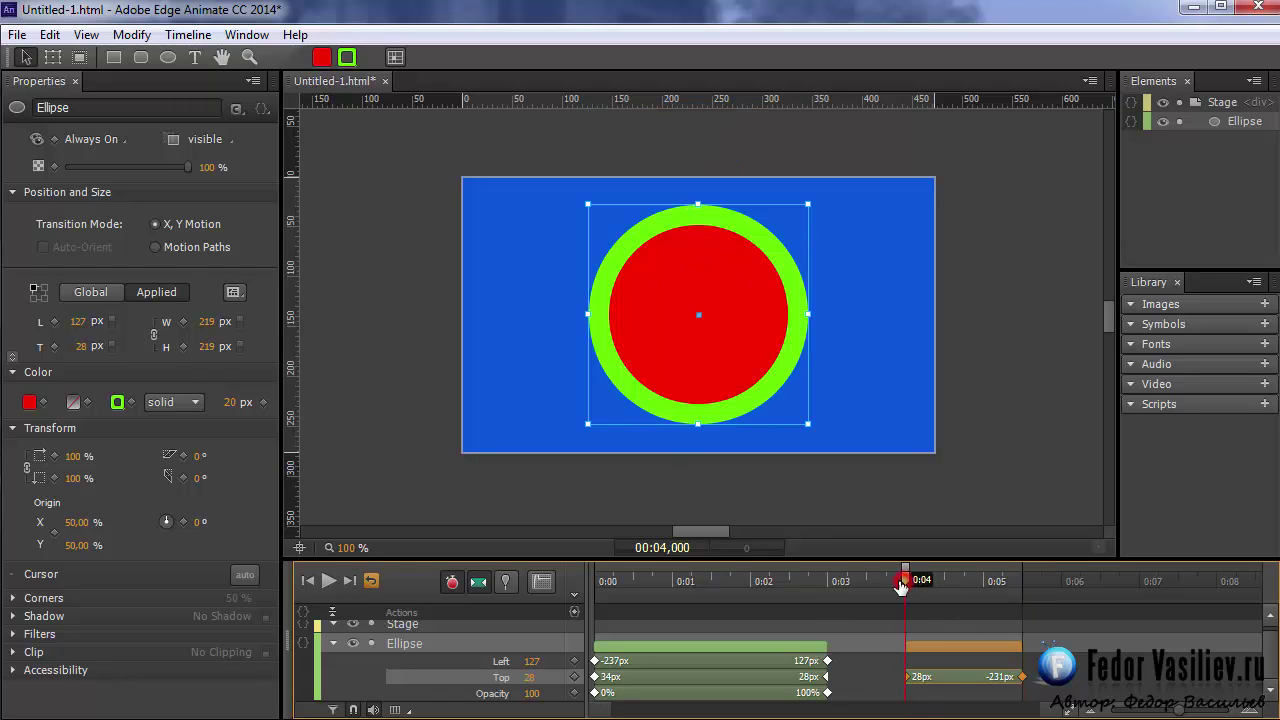
{"action": "left_click", "coordinate": [330, 586]}
{"action": "left_click_drag", "start_coordinate": [908, 580], "coordinate": [1022, 581]}
Step: Change the easing of the circle's exit transition to Ease In Out Bounce
{"action": "left_click", "coordinate": [541, 582]}
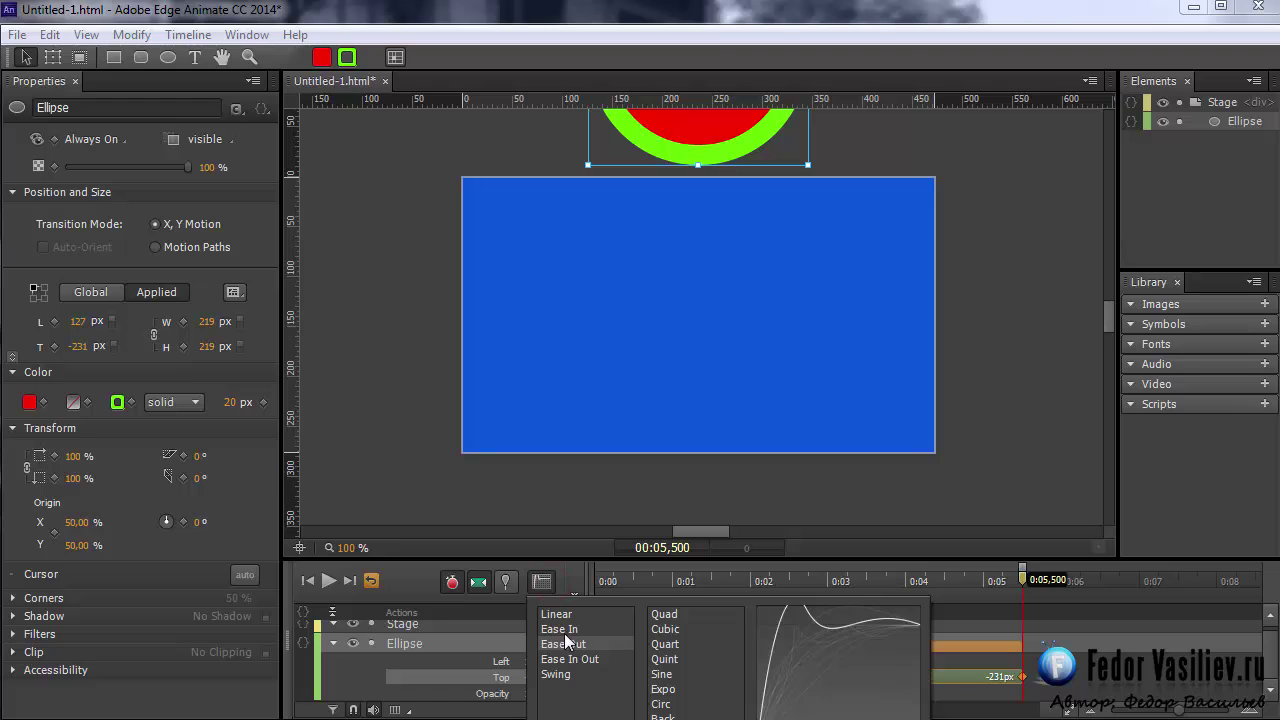
{"action": "left_click", "coordinate": [566, 630]}
{"action": "left_click", "coordinate": [662, 716]}
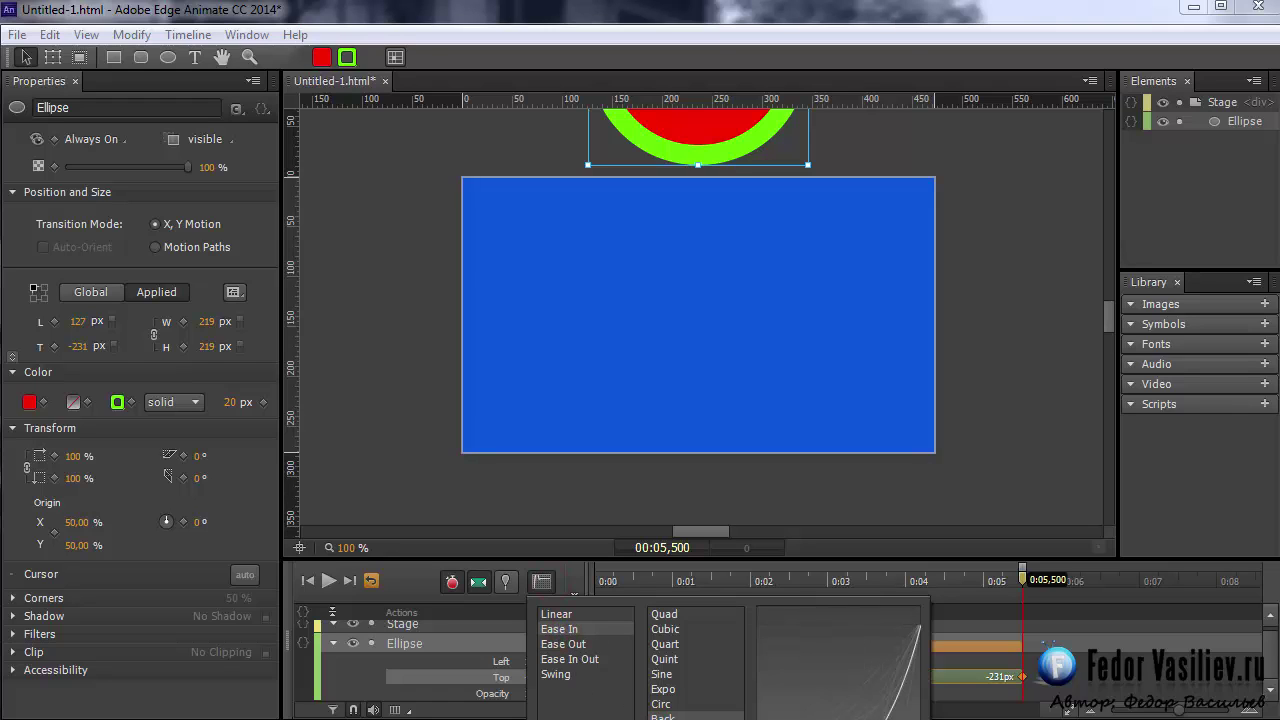
{"action": "left_click", "coordinate": [568, 660]}
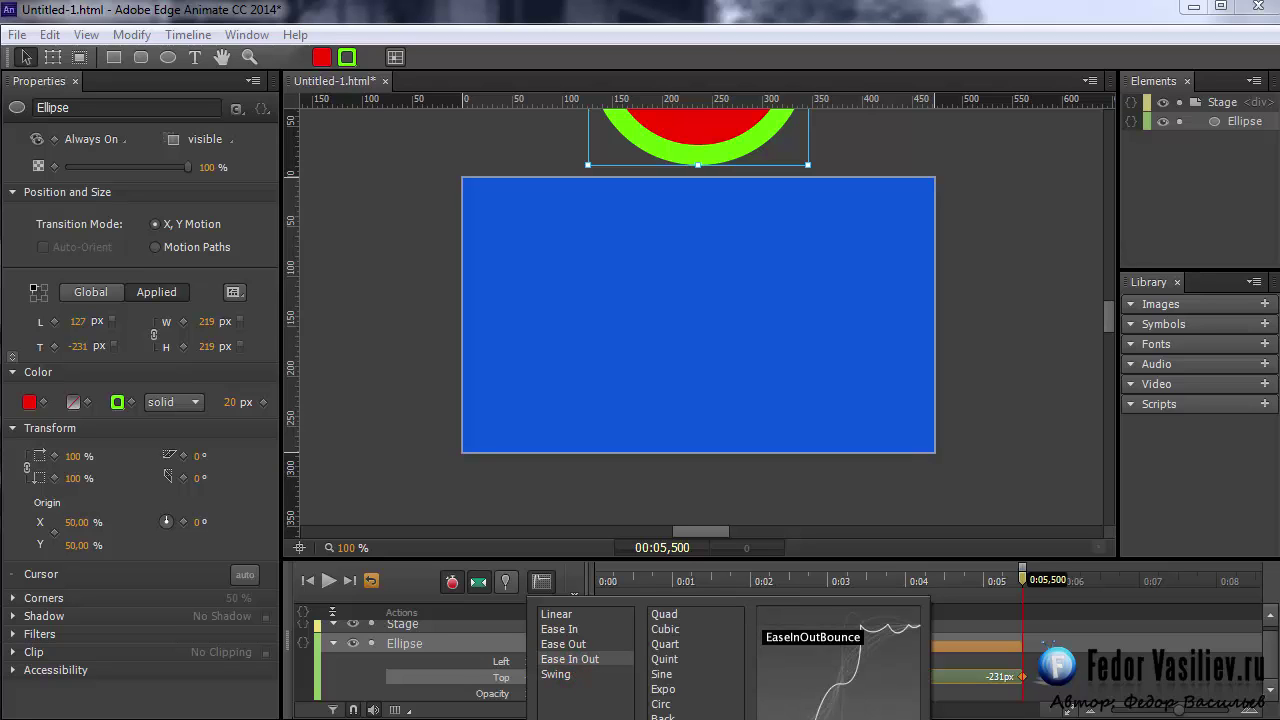
{"action": "left_click", "coordinate": [901, 603]}
Step: Preview the circle's exit from just after 0:04, and replay the whole animation from the beginning
{"action": "left_click", "coordinate": [905, 580]}
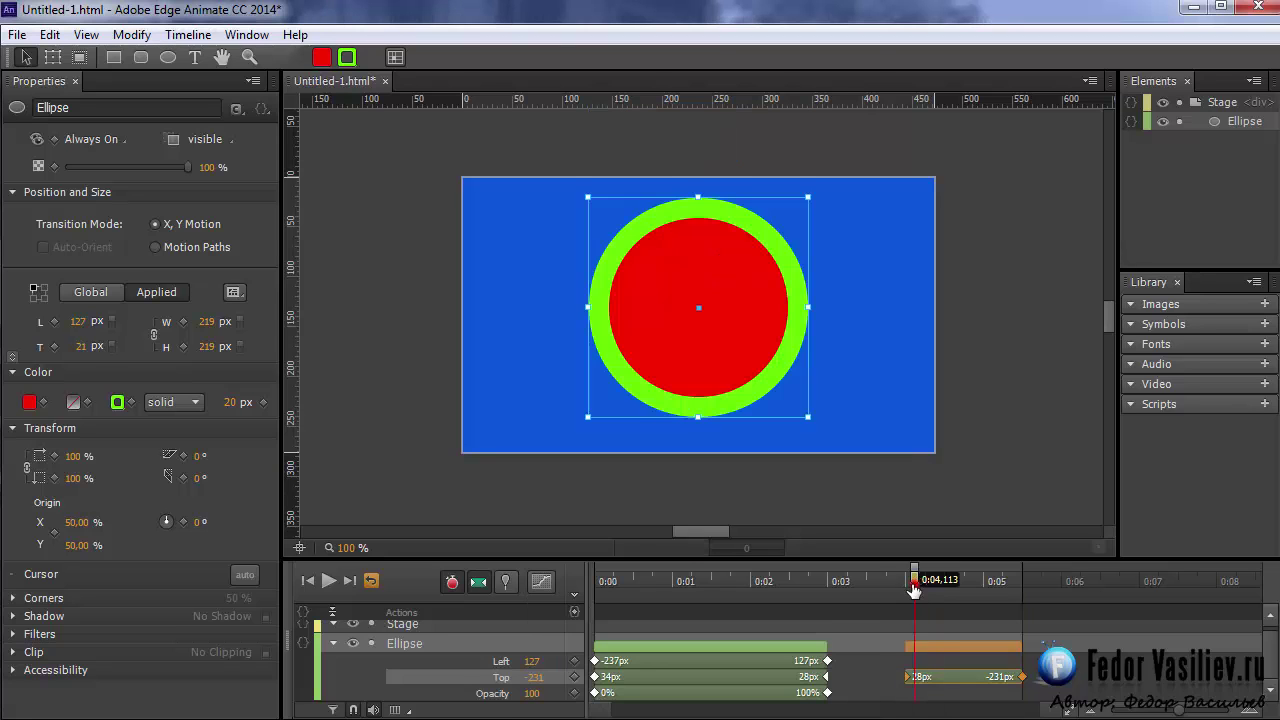
{"action": "left_click", "coordinate": [330, 581]}
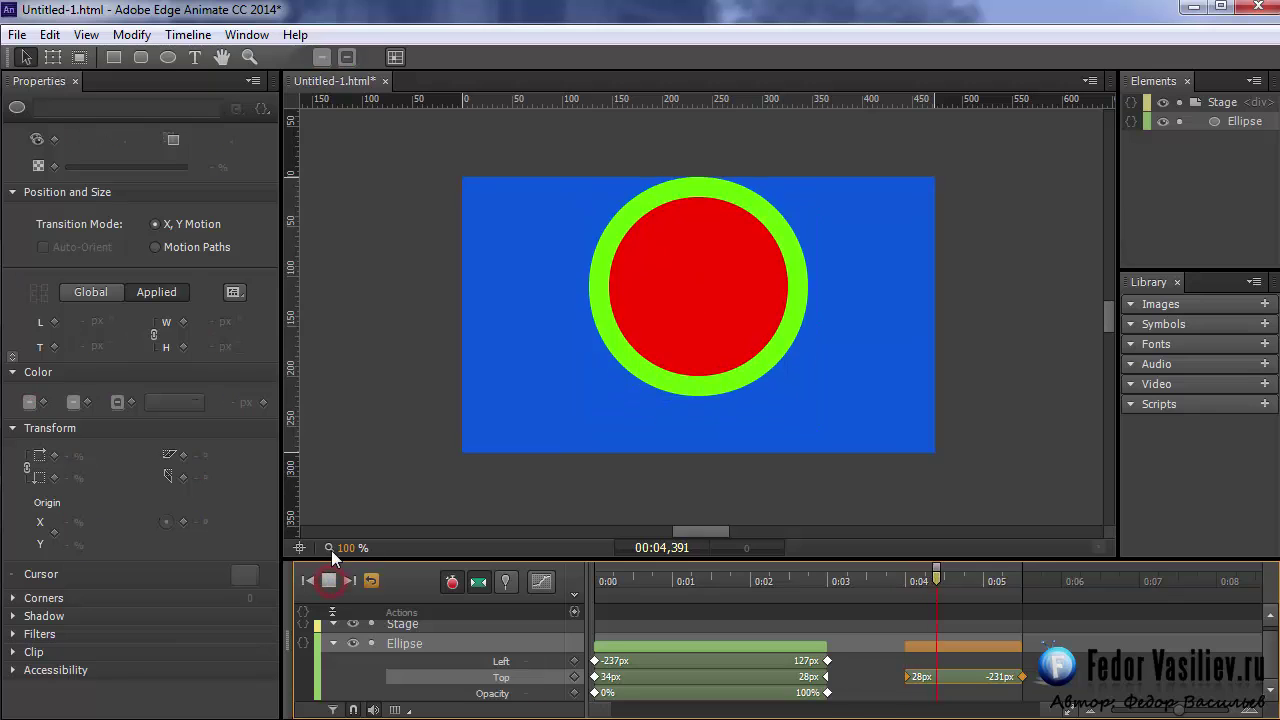
{"action": "left_click", "coordinate": [621, 580]}
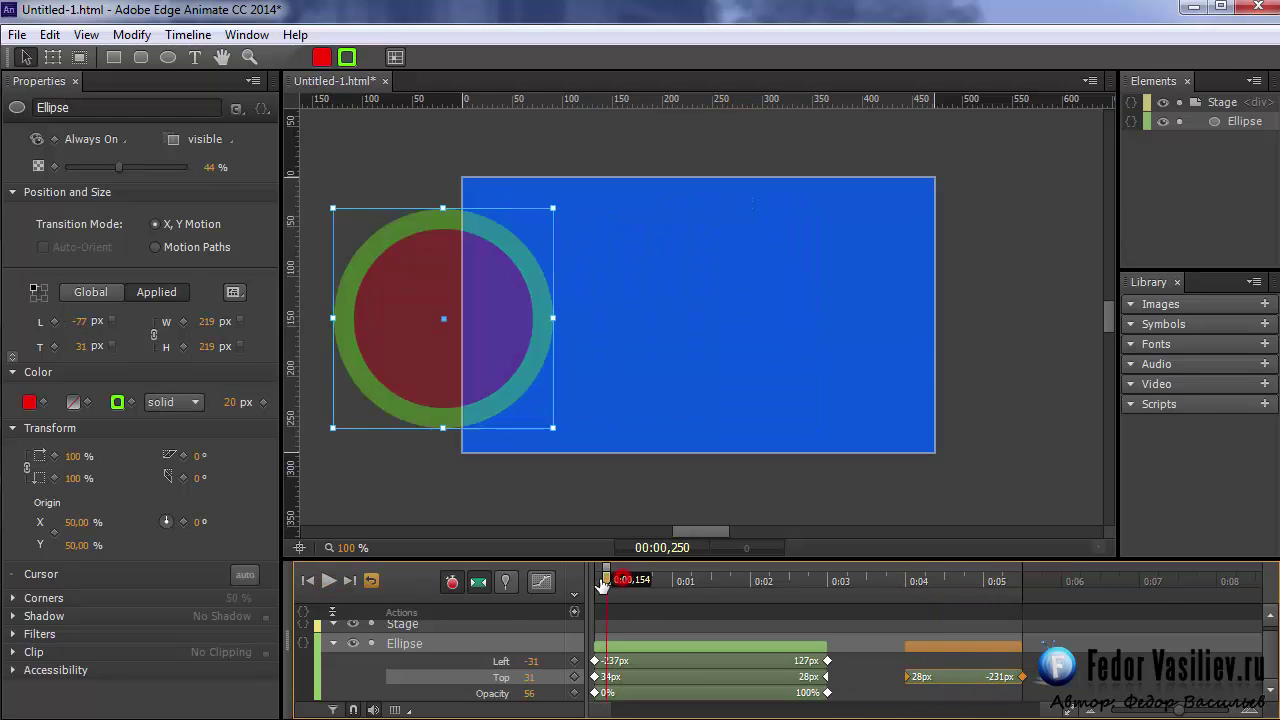
{"action": "left_click", "coordinate": [328, 581]}
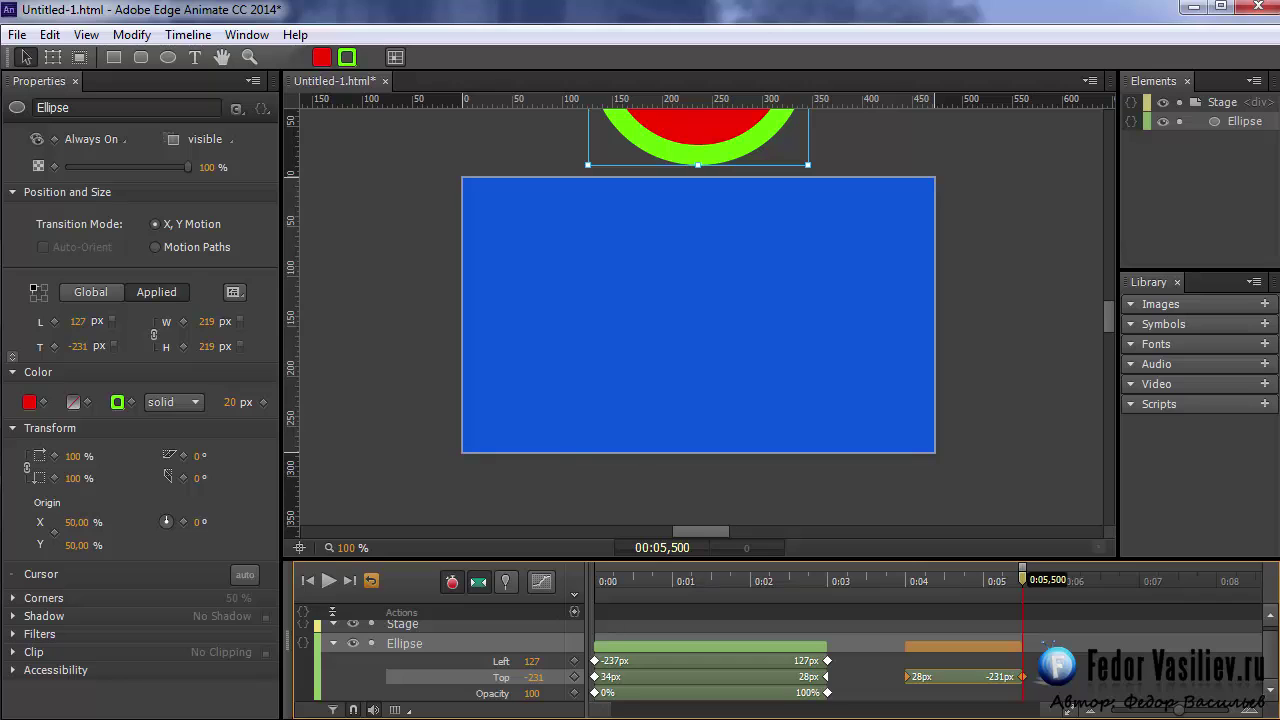
Step: Add an opacity keyframe at 100% for the circle at 0:04, the start of its exit
{"action": "left_click", "coordinate": [898, 590]}
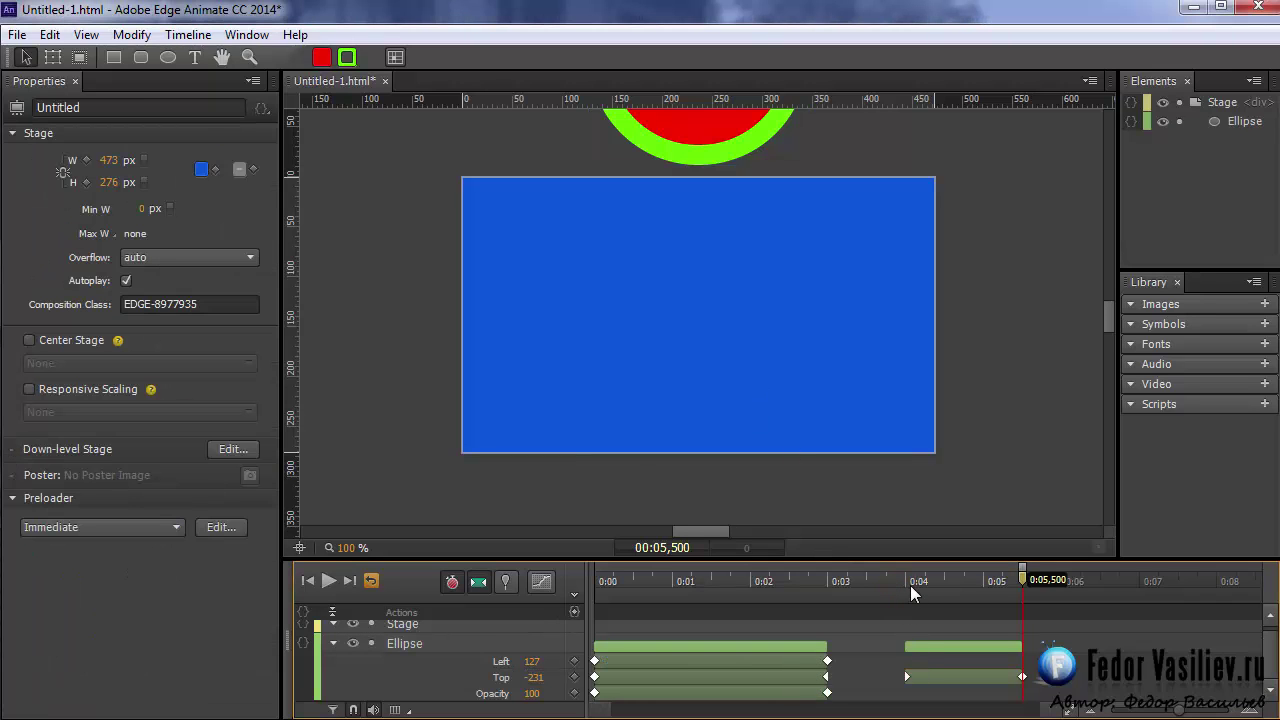
{"action": "left_click", "coordinate": [910, 585]}
{"action": "left_click_drag", "start_coordinate": [771, 590], "coordinate": [905, 670]}
{"action": "left_click_drag", "start_coordinate": [906, 574], "coordinate": [906, 576]}
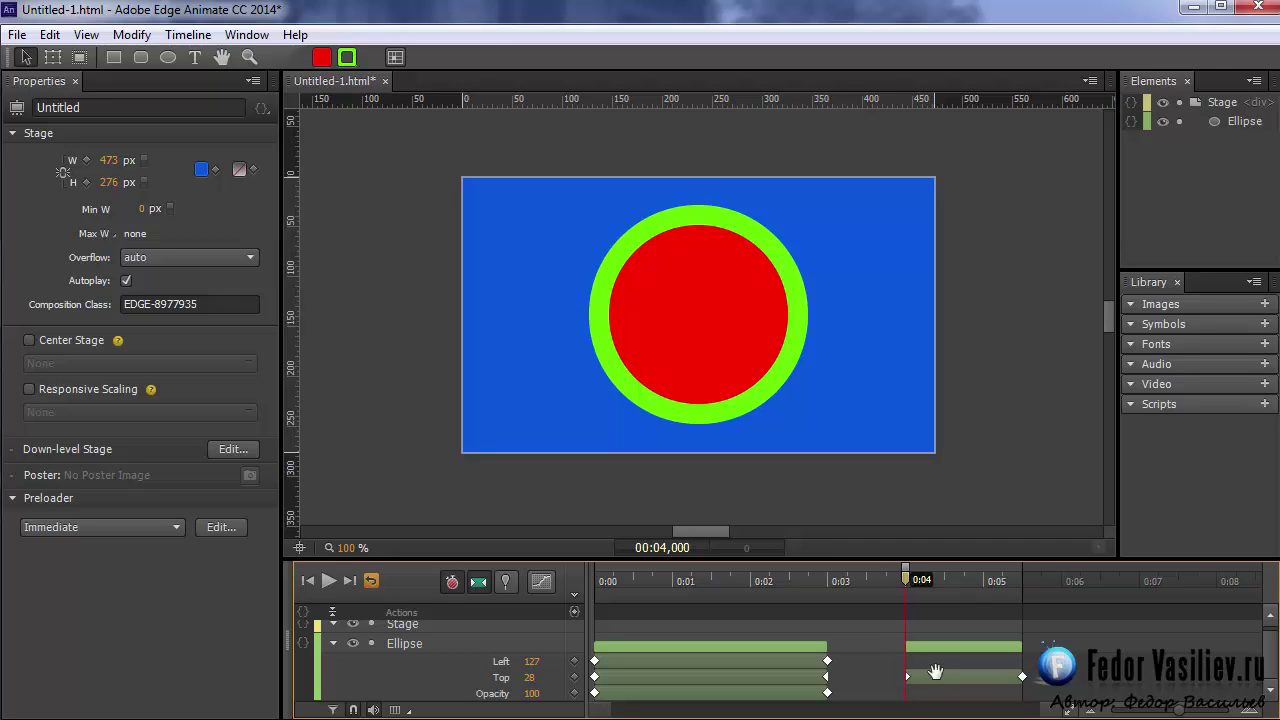
{"action": "left_click", "coordinate": [734, 322]}
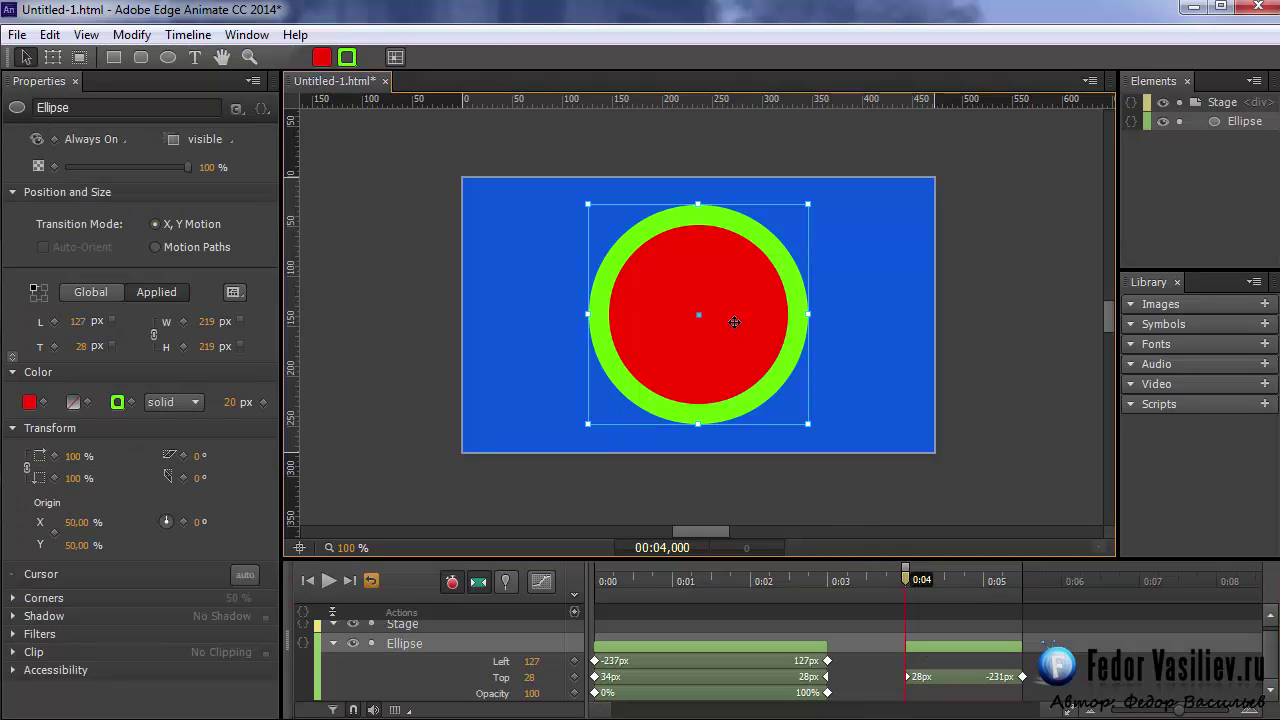
{"action": "left_click", "coordinate": [55, 166]}
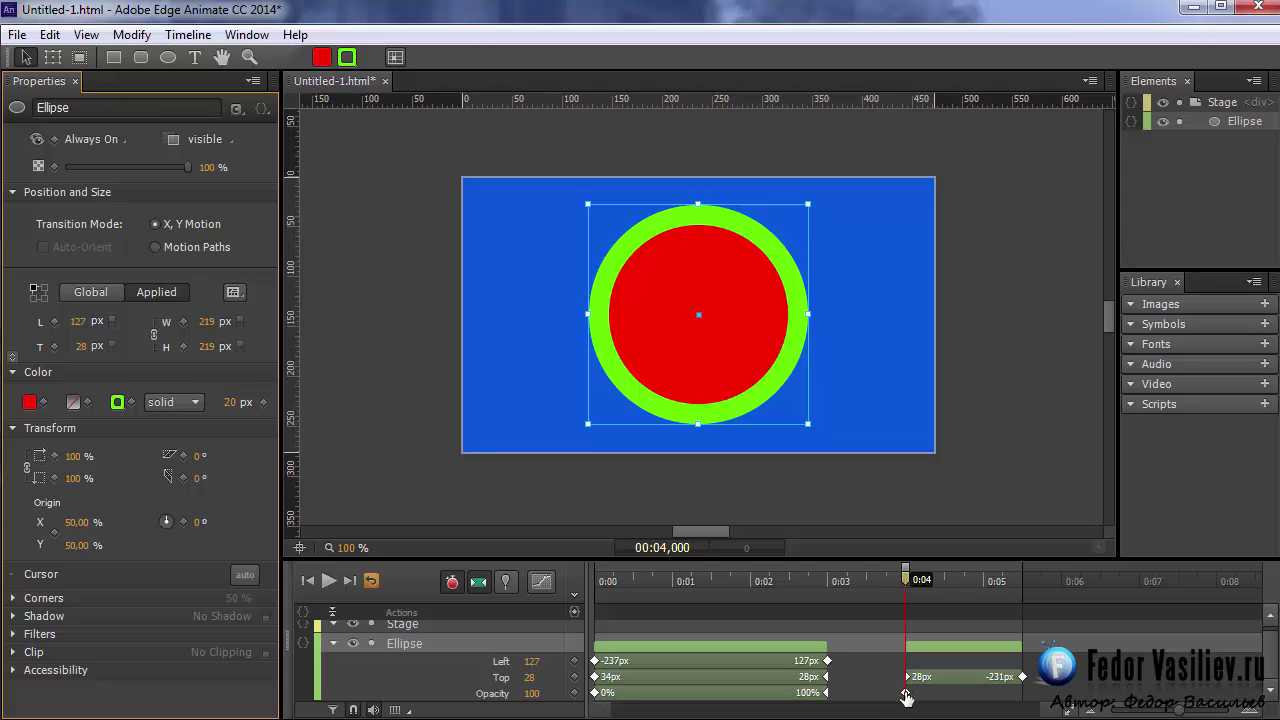
{"action": "mouse_move", "coordinate": [188, 167]}
{"action": "left_mouse_down"}
{"action": "mouse_move", "coordinate": [13, 171]}
{"action": "mouse_move", "coordinate": [277, 190]}
{"action": "left_mouse_up"}
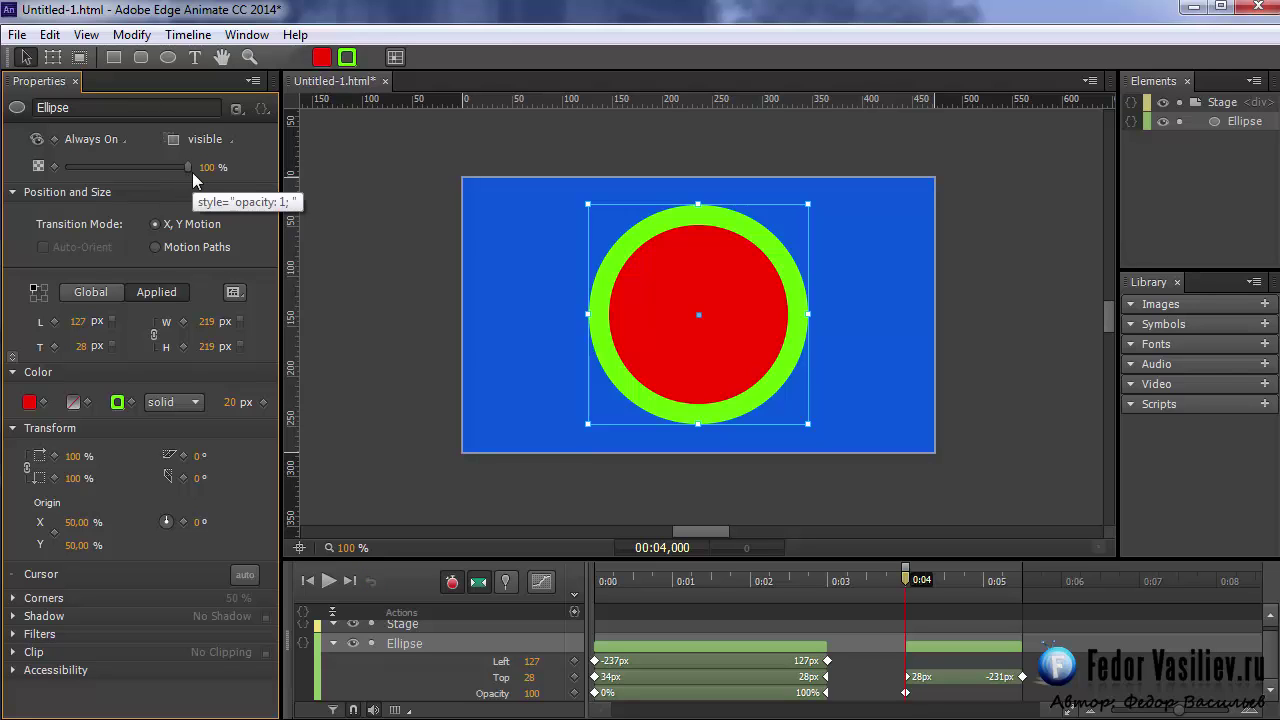
Step: Add an opacity keyframe for the circle at 0:05.5 and set its opacity to 0%
{"action": "left_click_drag", "start_coordinate": [907, 575], "coordinate": [1036, 594]}
{"action": "left_click", "coordinate": [55, 167]}
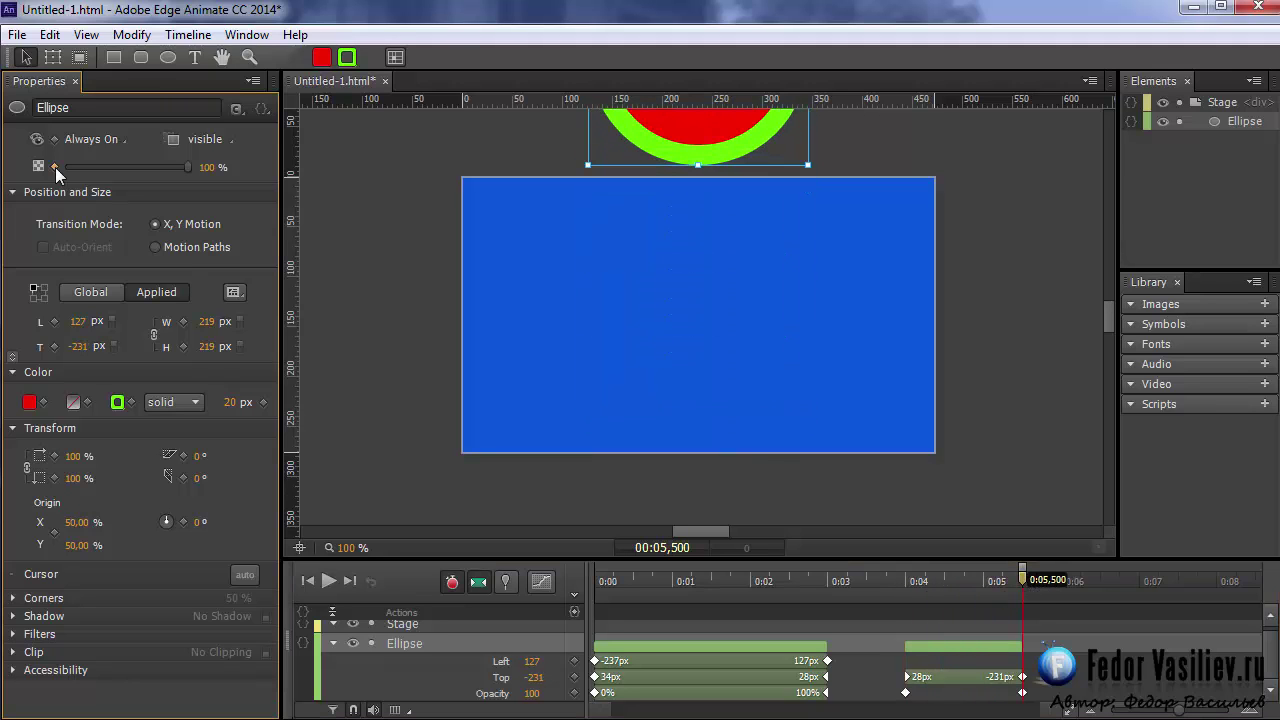
{"action": "left_click_drag", "start_coordinate": [188, 165], "coordinate": [64, 166]}
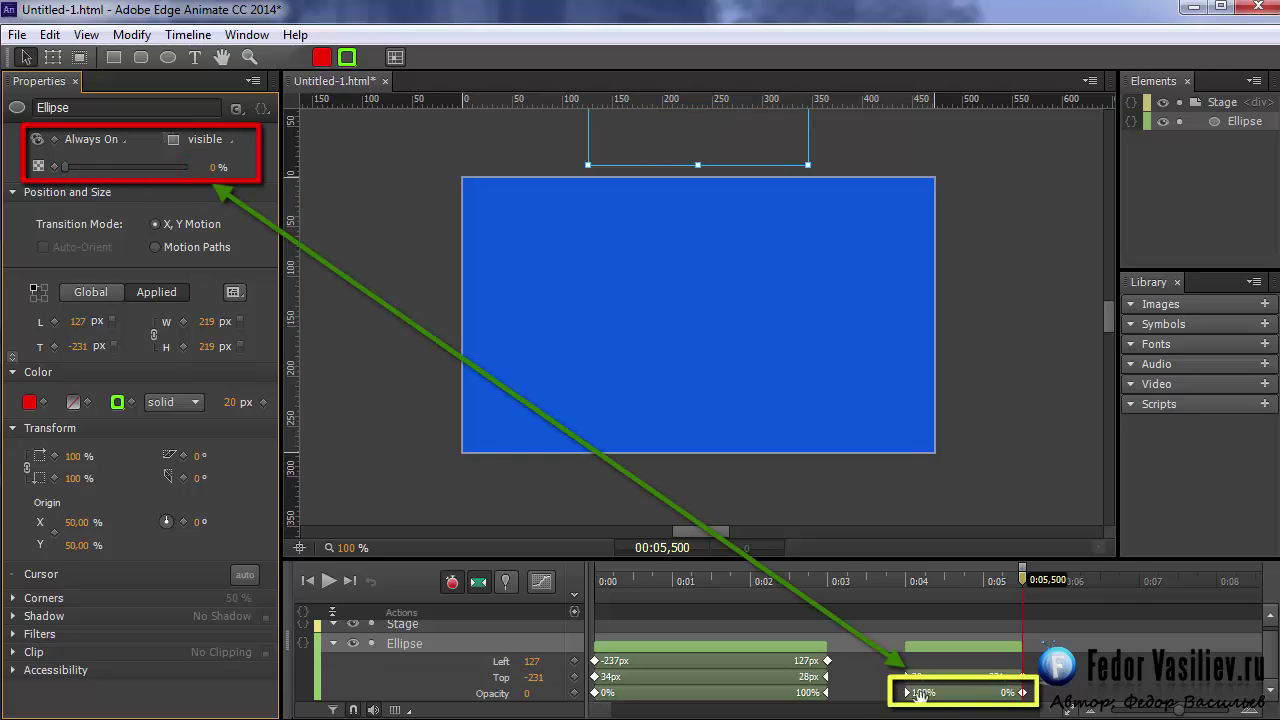
Step: Play the circle's fading exit from 0:04 and replay it
{"action": "left_click_drag", "start_coordinate": [1015, 581], "coordinate": [910, 590]}
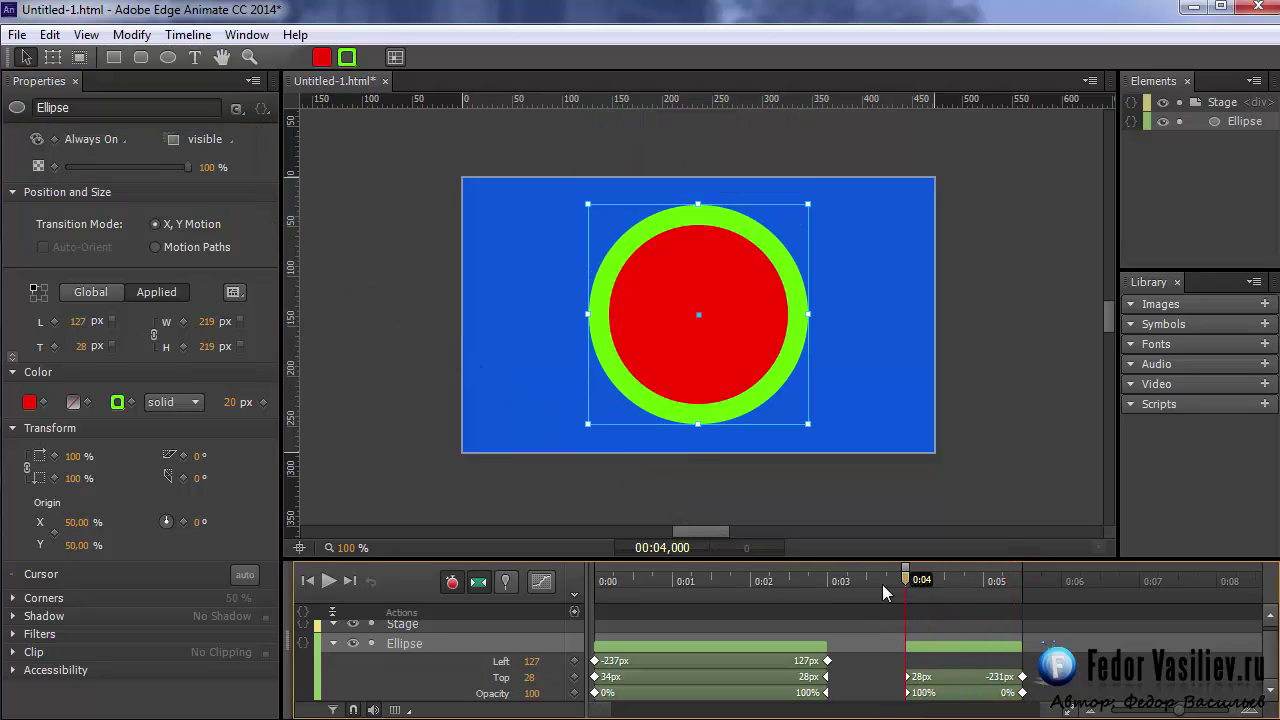
{"action": "left_click", "coordinate": [329, 582]}
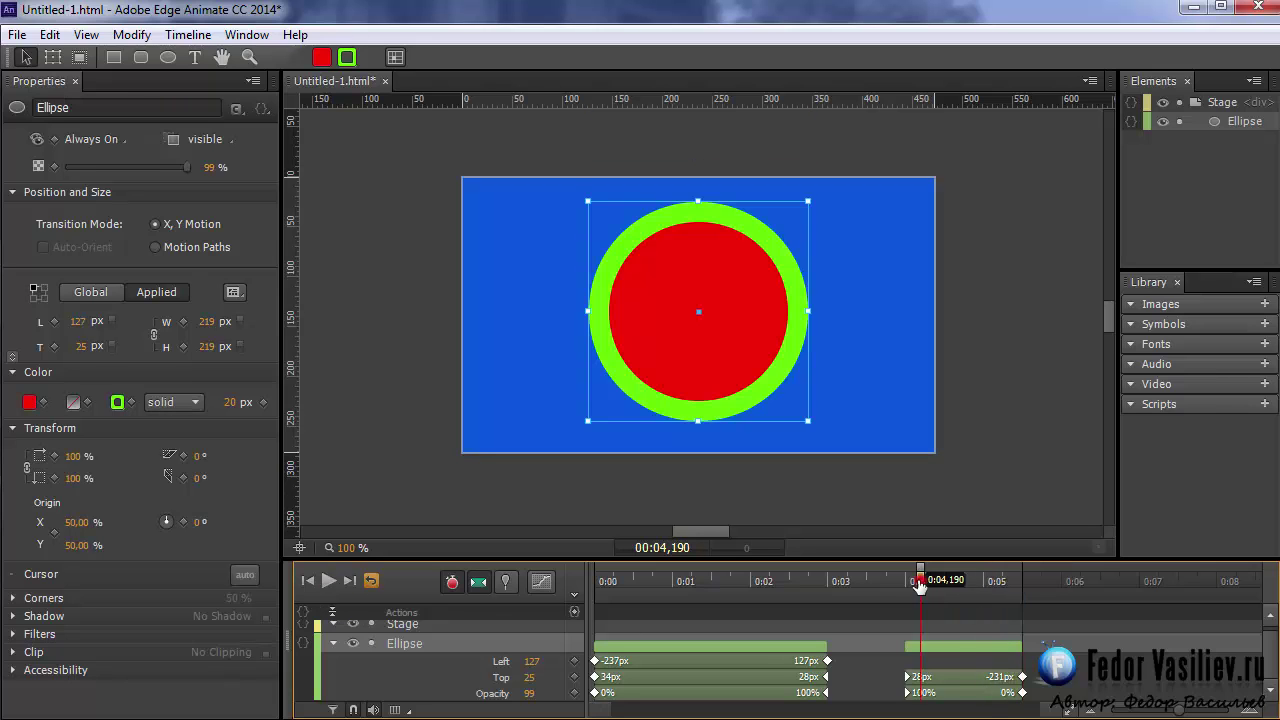
{"action": "left_click", "coordinate": [327, 583]}
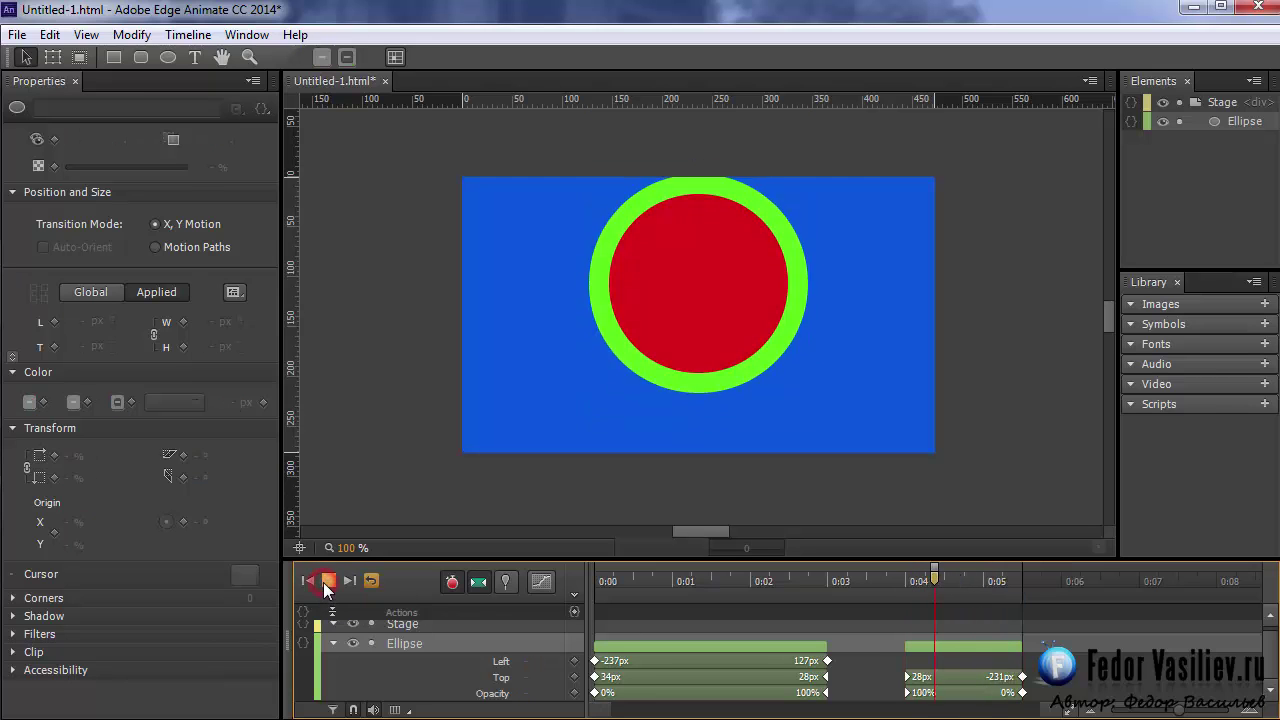
{"action": "left_click", "coordinate": [329, 582]}
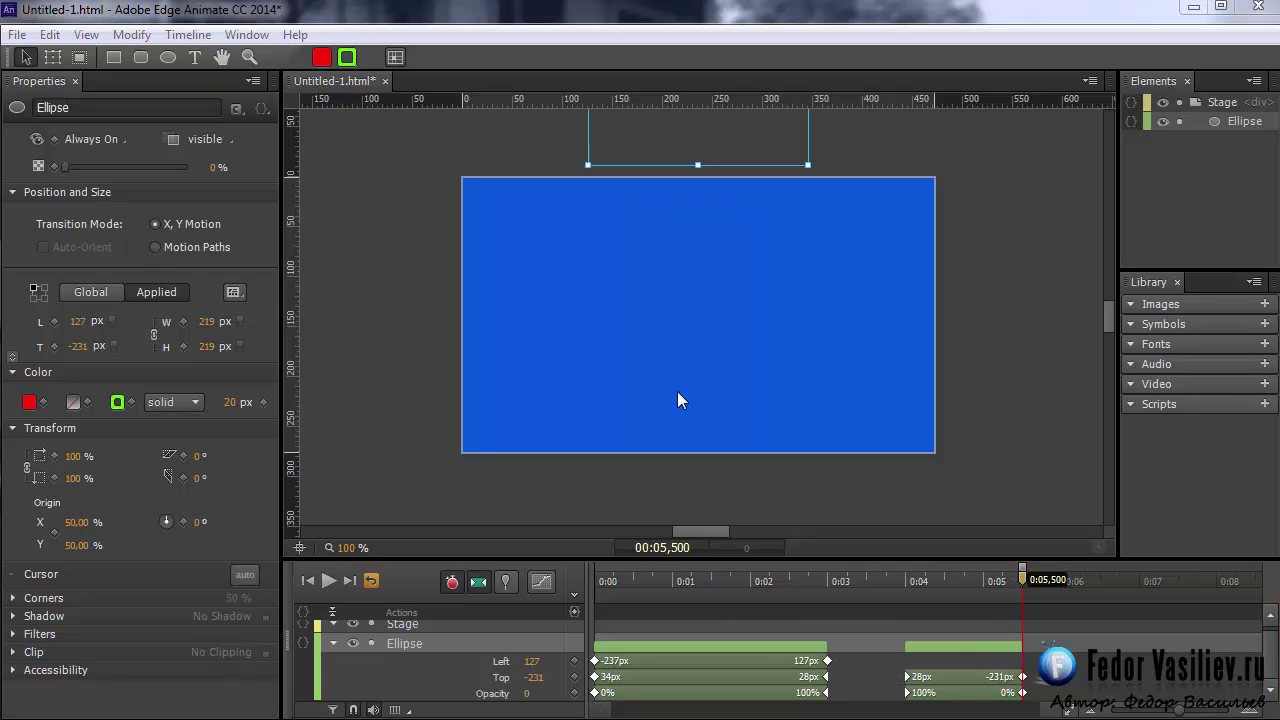
Step: Delete the circle's exit transition and shorten its entrance transition to end at 0:01.5
{"action": "left_click", "coordinate": [929, 648]}
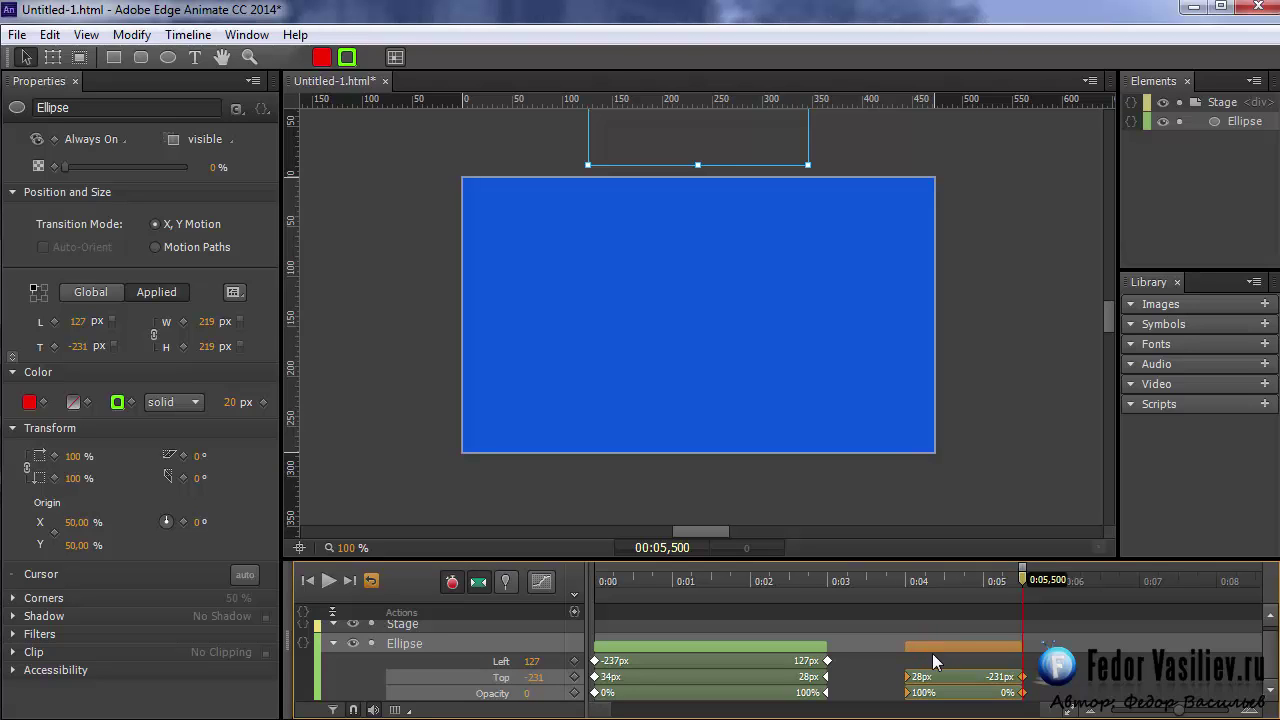
{"action": "right_click", "coordinate": [932, 648]}
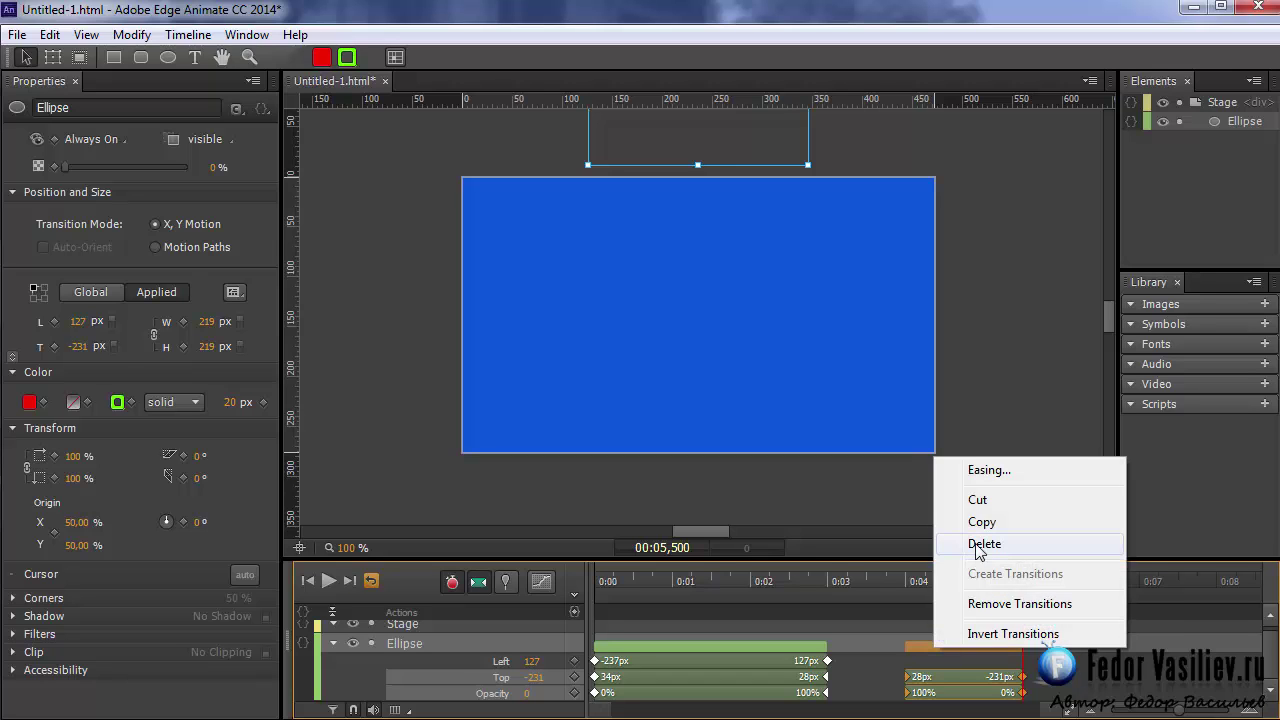
{"action": "left_click", "coordinate": [984, 545]}
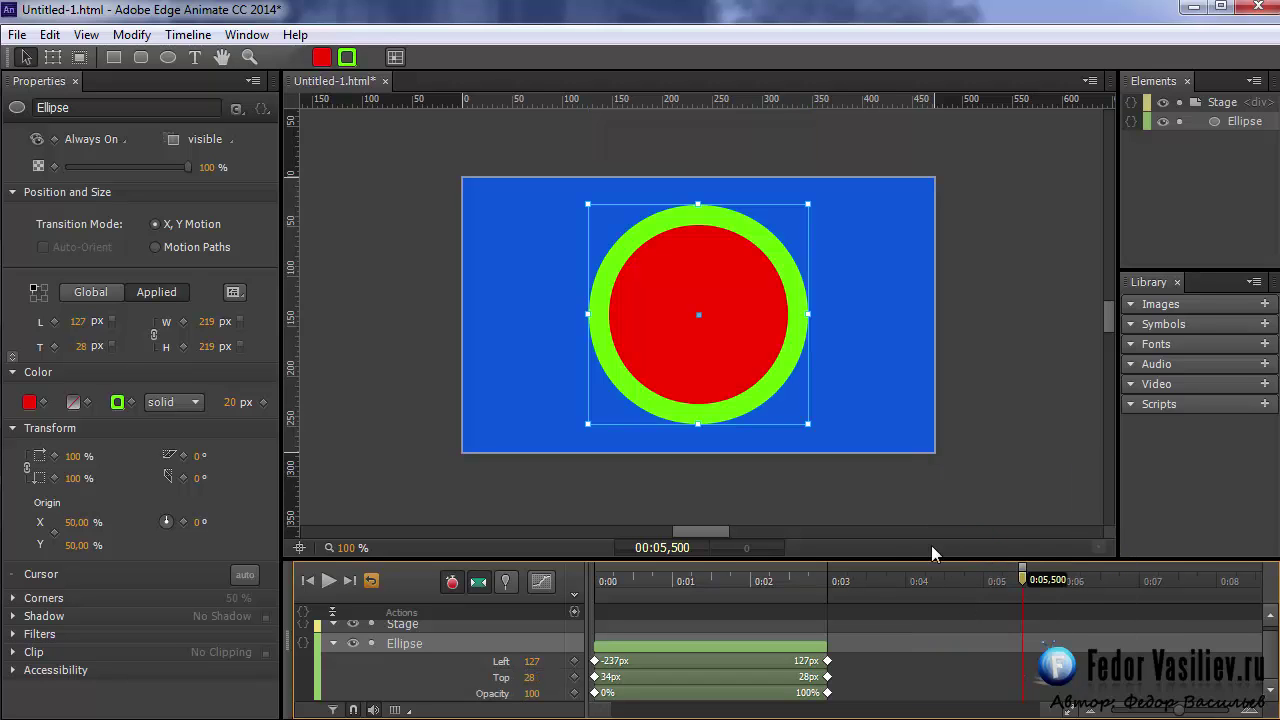
{"action": "left_click_drag", "start_coordinate": [1000, 582], "coordinate": [697, 653]}
{"action": "left_click_drag", "start_coordinate": [640, 600], "coordinate": [708, 600]}
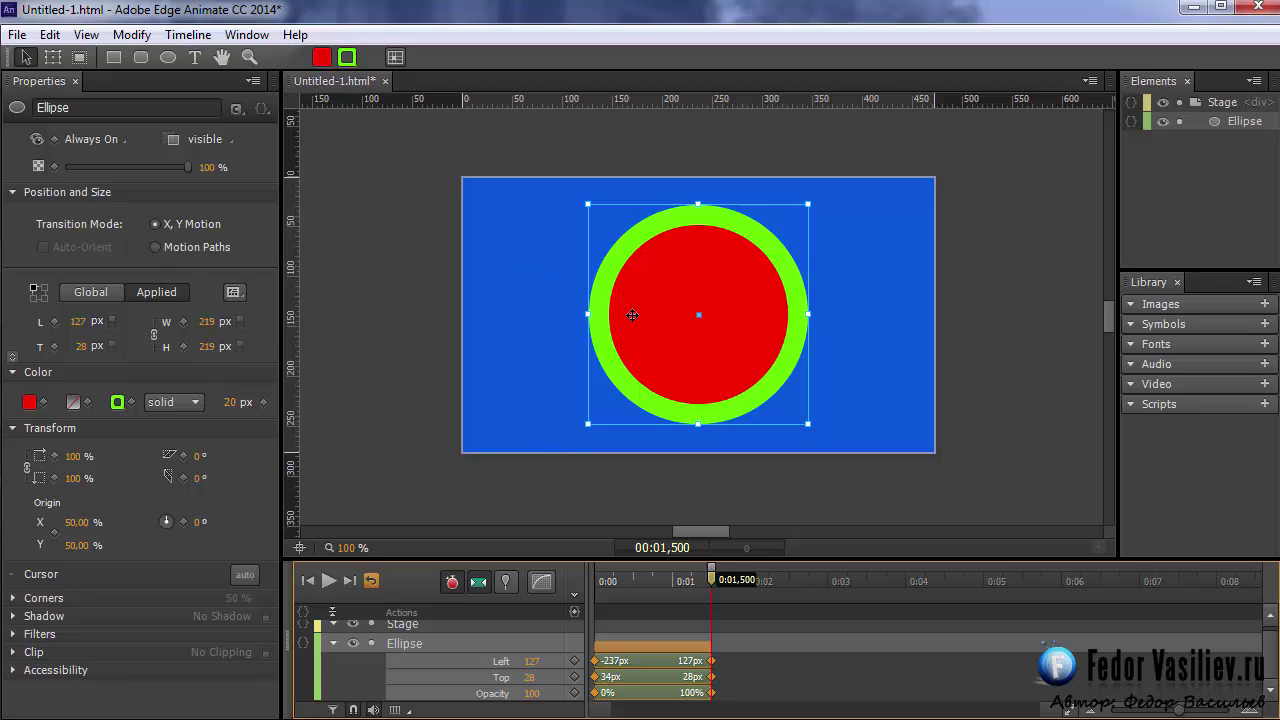
Step: Using the Pin at 0:01.5 and the playhead at 0:04, animate the circle's border width down to 1 px
{"action": "left_click", "coordinate": [479, 583]}
{"action": "left_click", "coordinate": [452, 582]}
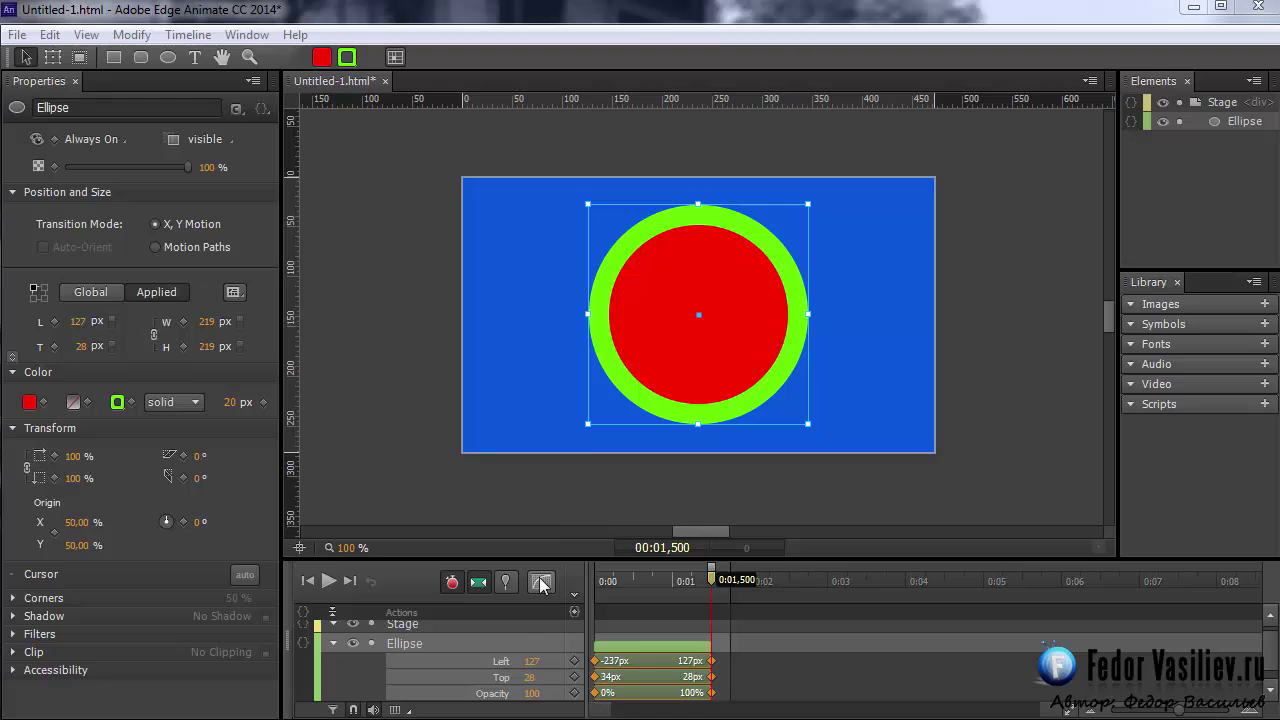
{"action": "left_click", "coordinate": [507, 584]}
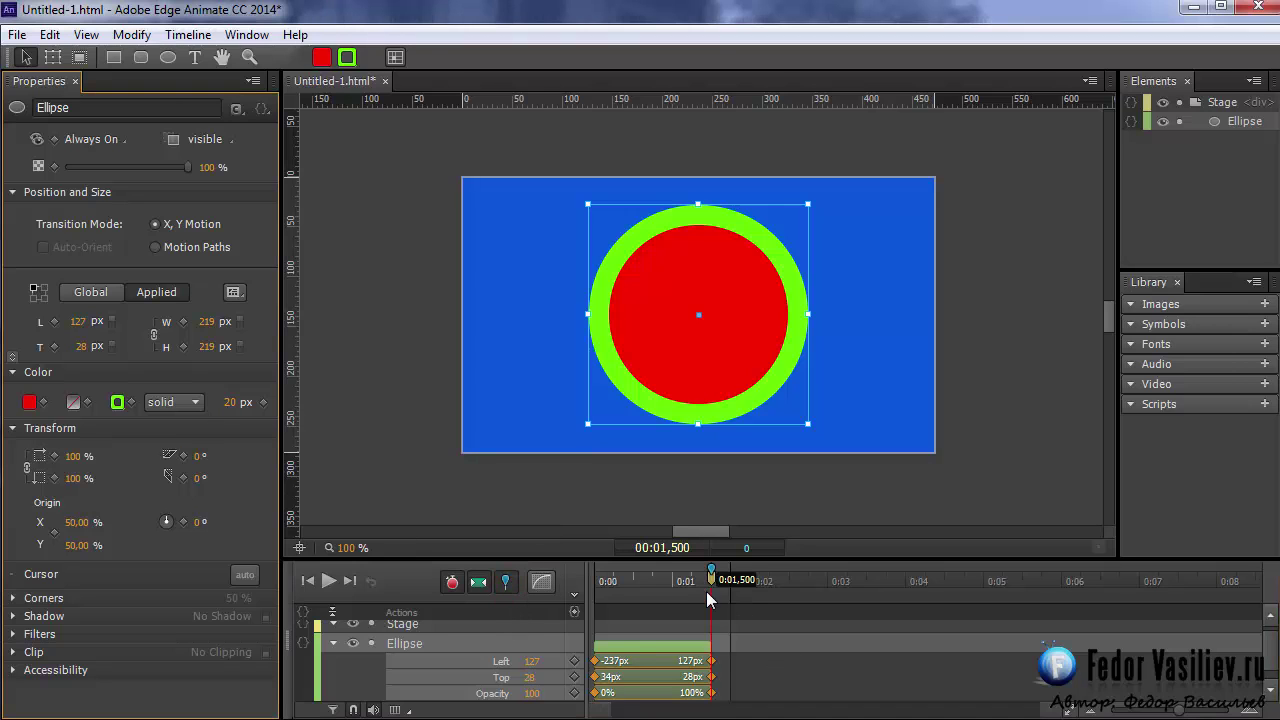
{"action": "mouse_move", "coordinate": [712, 587]}
{"action": "left_mouse_down"}
{"action": "mouse_move", "coordinate": [917, 606]}
{"action": "mouse_move", "coordinate": [905, 605]}
{"action": "left_mouse_up"}
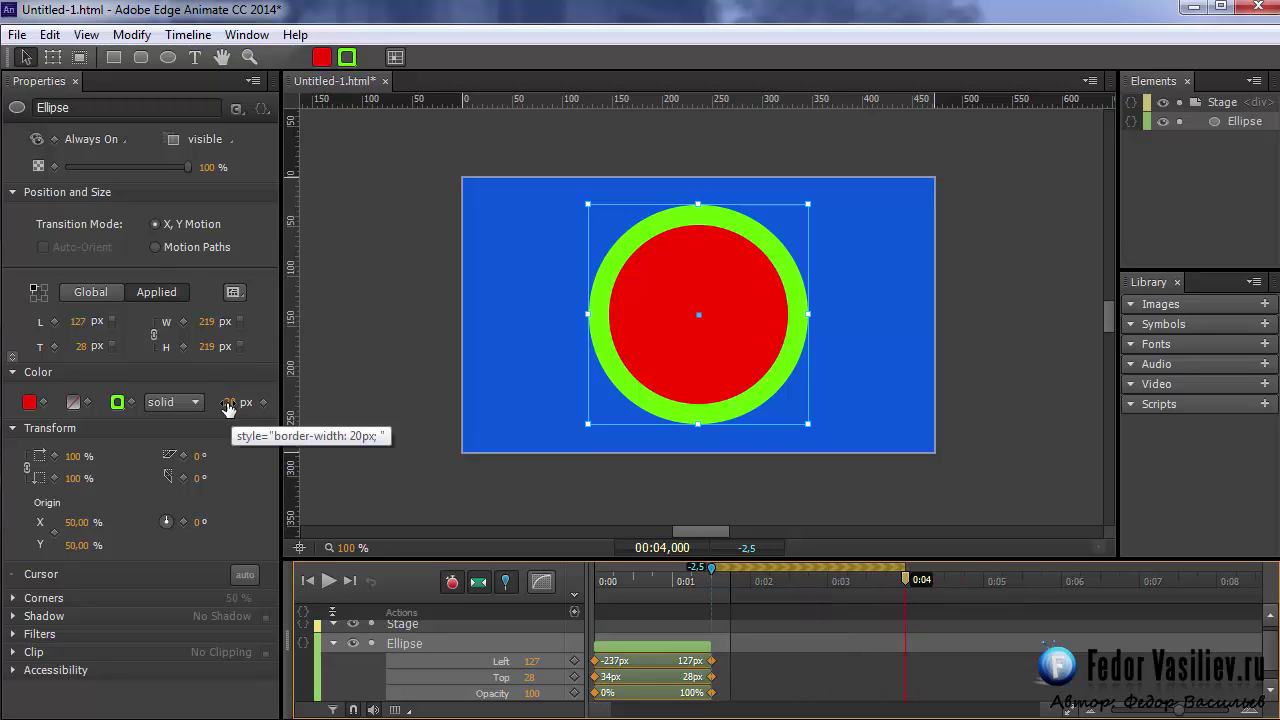
{"action": "left_click_drag", "start_coordinate": [231, 407], "coordinate": [196, 410]}
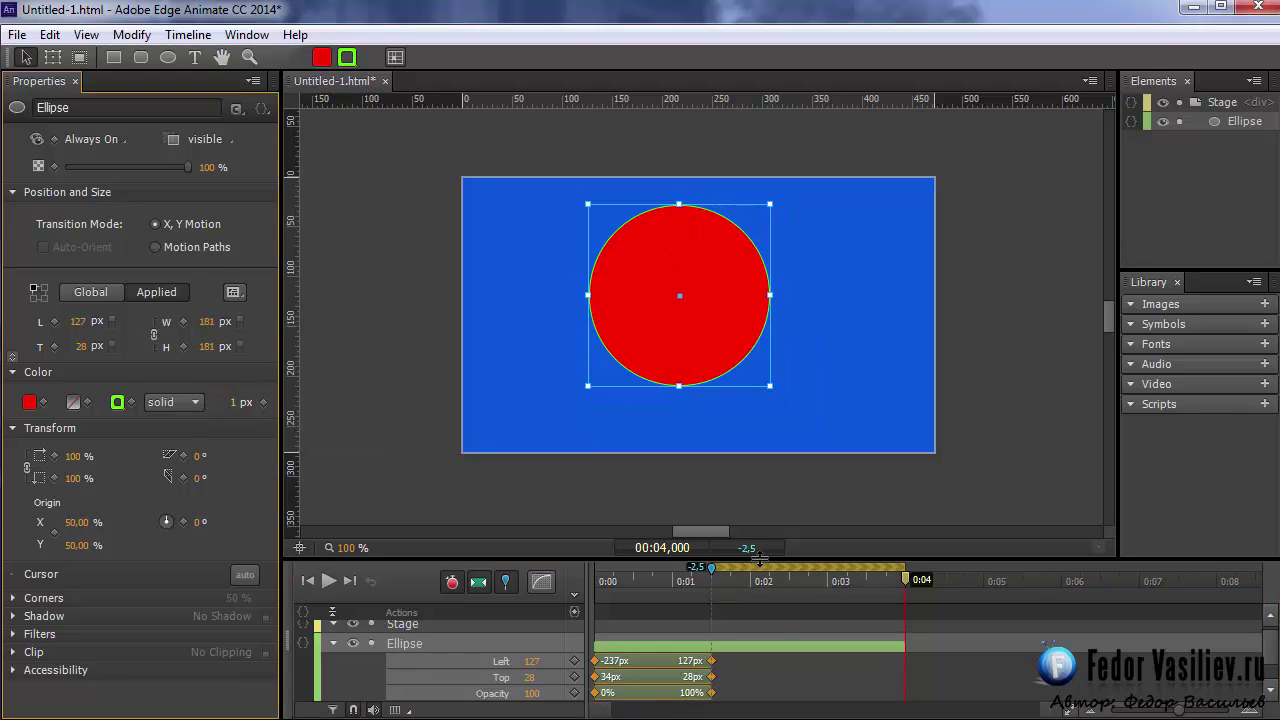
Step: Return to the start of the timeline and play the border-width animation
{"action": "left_click", "coordinate": [716, 579]}
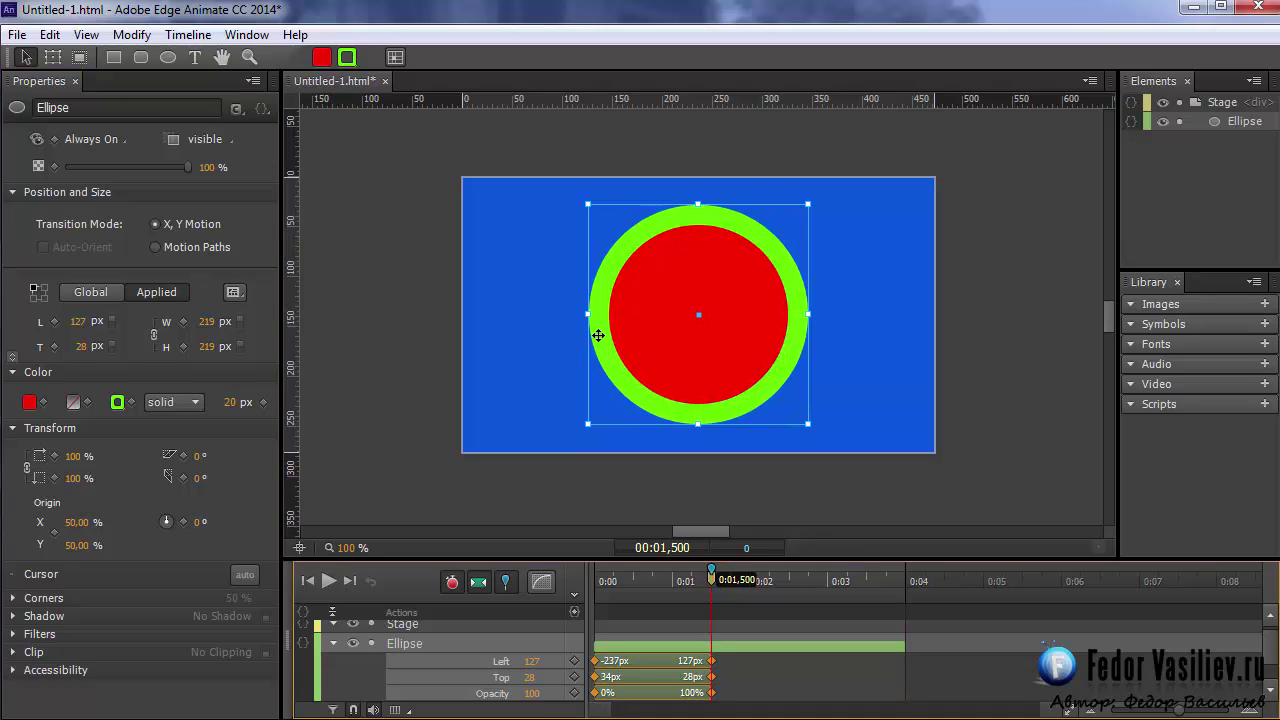
{"action": "left_click_drag", "start_coordinate": [711, 589], "coordinate": [583, 614]}
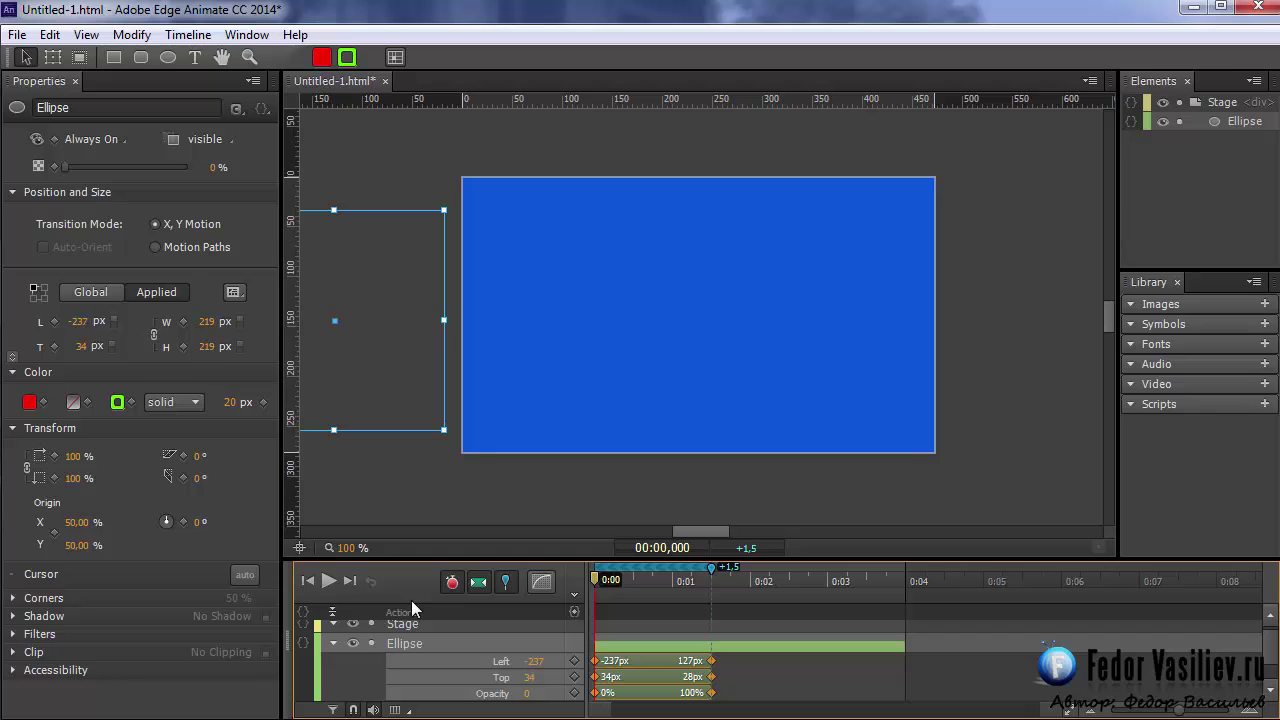
{"action": "left_click", "coordinate": [328, 580]}
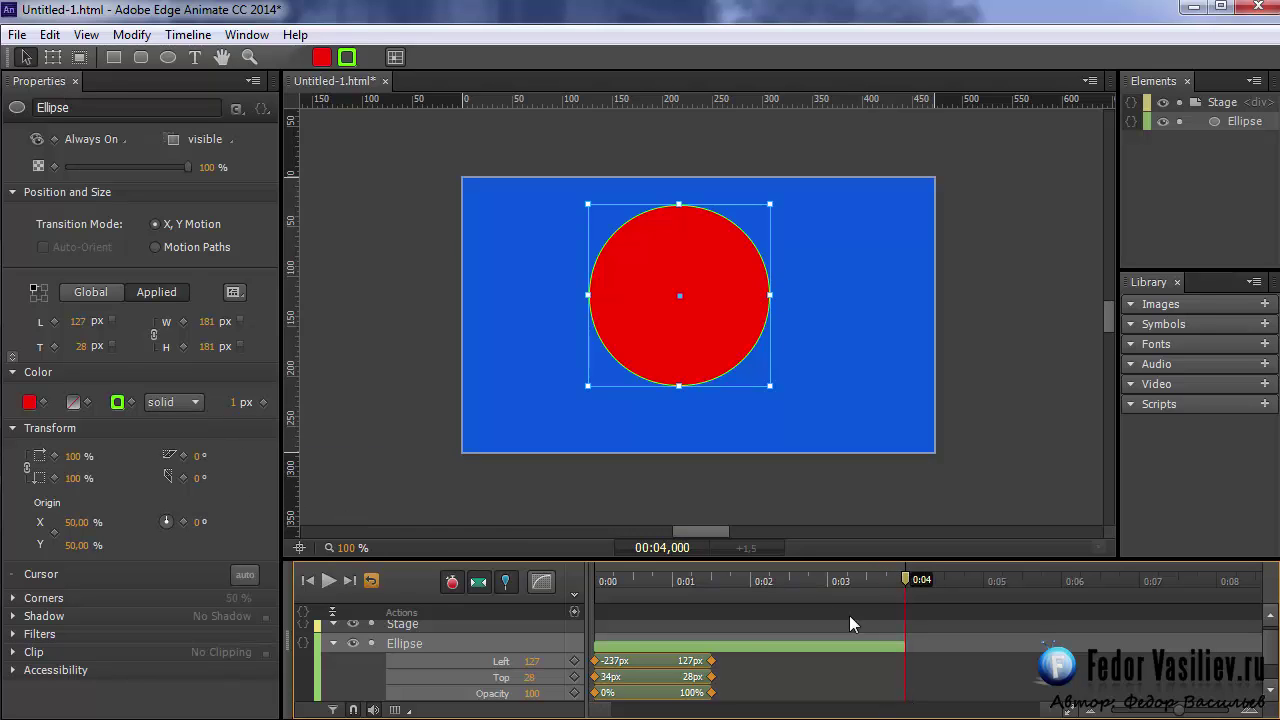
Step: Set the circle's border width at 0:04 to 0 px with the Pin turned off
{"action": "left_click", "coordinate": [767, 650]}
{"action": "left_click", "coordinate": [792, 652]}
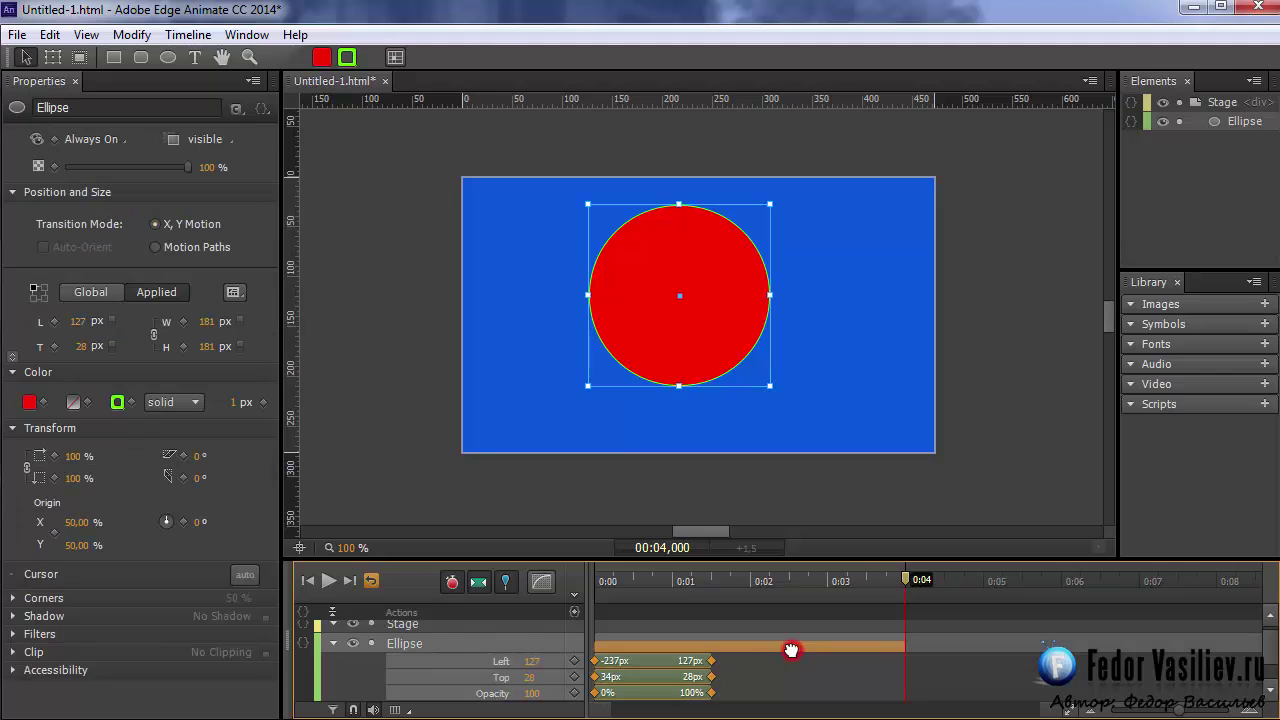
{"action": "left_click", "coordinate": [231, 402]}
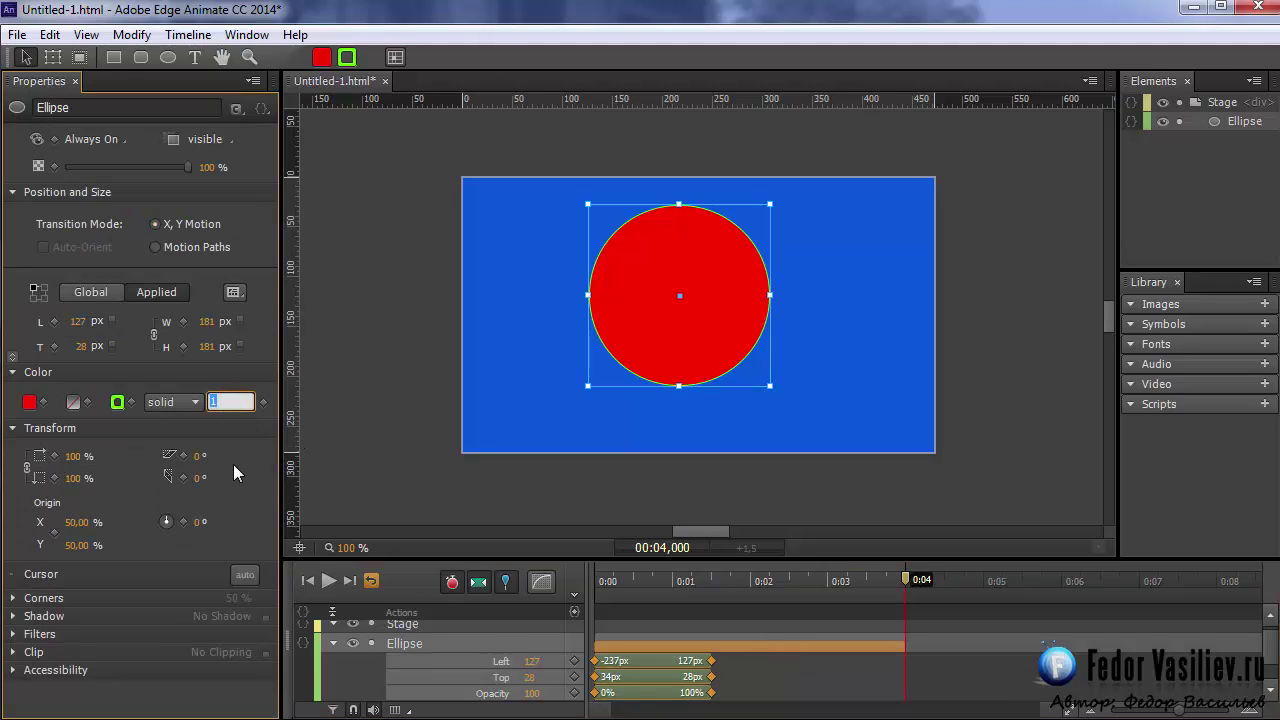
{"action": "type", "text": "0"}
{"action": "key", "text": "Return"}
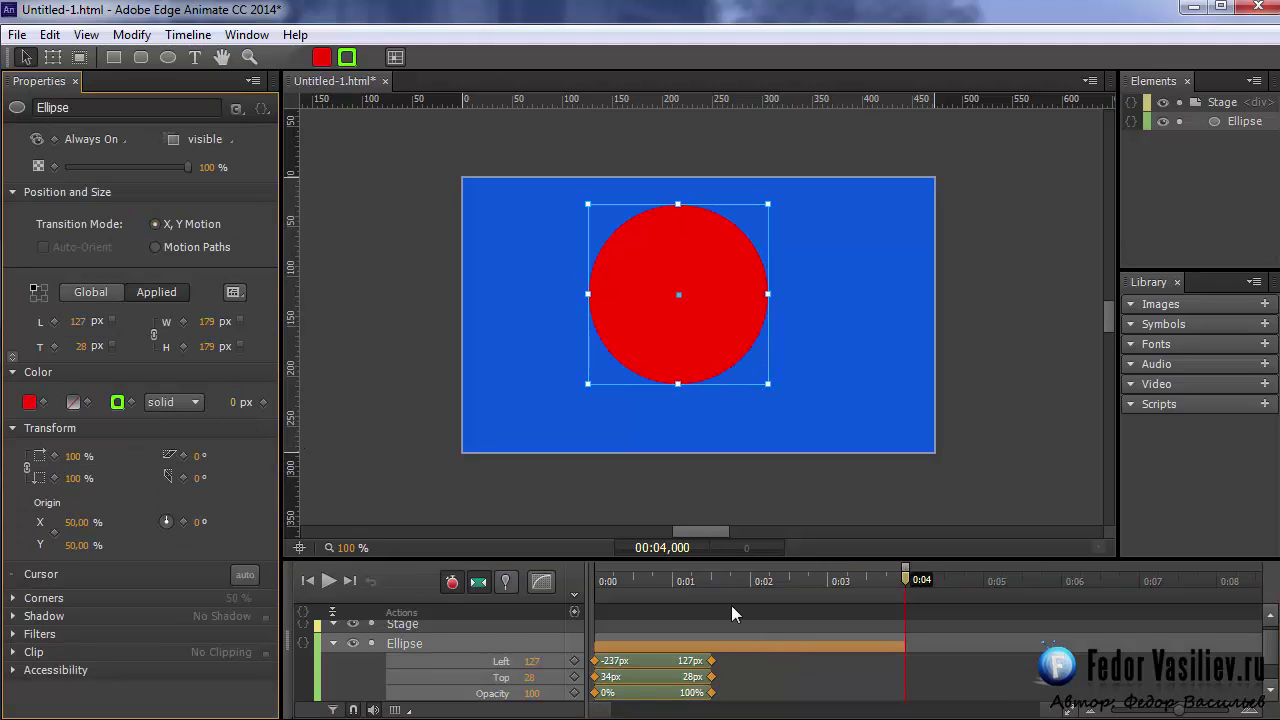
Step: Scrub back through the border change and play the whole animation from the beginning
{"action": "left_click_drag", "start_coordinate": [905, 578], "coordinate": [742, 580]}
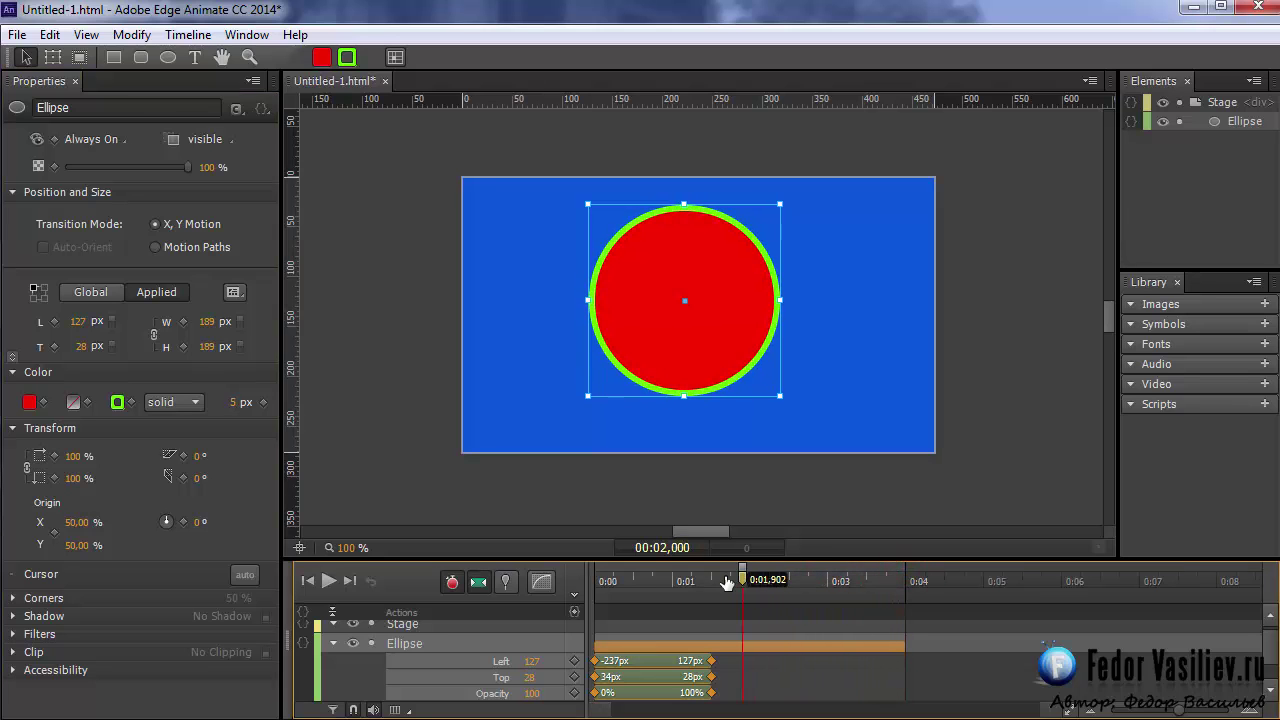
{"action": "key", "text": "Home"}
{"action": "left_click", "coordinate": [328, 581]}
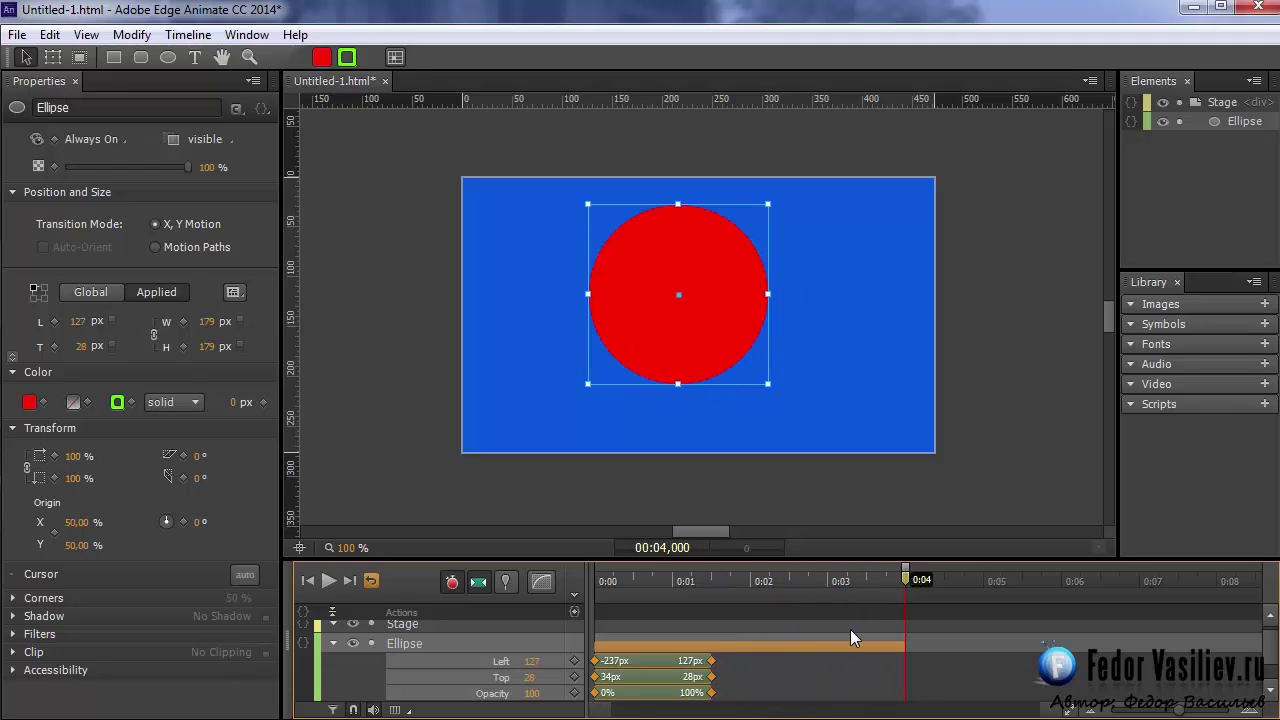
Step: With the Pin at 0:01.5 and the playhead at 0:04, animate the circle's fill color to orange, rgba(252,181,0,1.00)
{"action": "left_click_drag", "start_coordinate": [905, 580], "coordinate": [708, 600]}
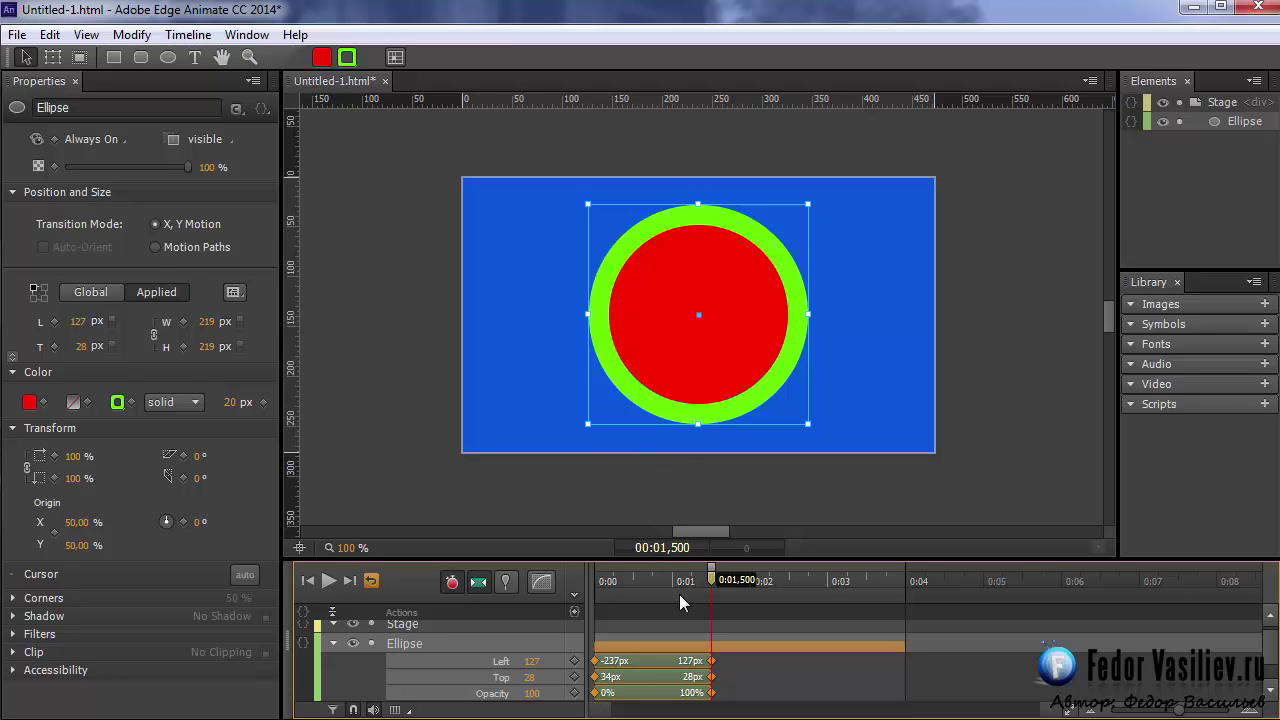
{"action": "left_click_drag", "start_coordinate": [708, 580], "coordinate": [718, 607]}
{"action": "mouse_move", "coordinate": [712, 574]}
{"action": "left_mouse_down"}
{"action": "mouse_move", "coordinate": [852, 592]}
{"action": "mouse_move", "coordinate": [720, 575]}
{"action": "mouse_move", "coordinate": [737, 578]}
{"action": "mouse_move", "coordinate": [716, 586]}
{"action": "mouse_move", "coordinate": [766, 590]}
{"action": "mouse_move", "coordinate": [709, 598]}
{"action": "left_mouse_up"}
{"action": "left_click", "coordinate": [506, 584]}
{"action": "left_click_drag", "start_coordinate": [714, 587], "coordinate": [903, 620]}
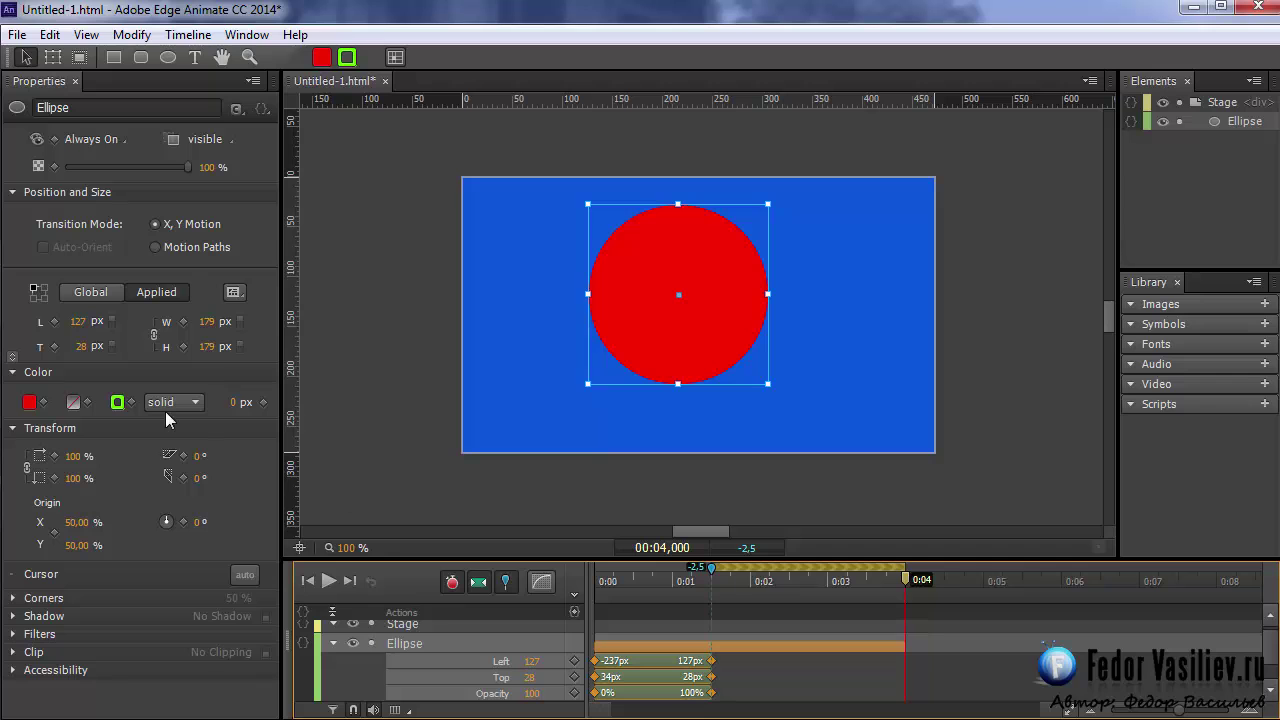
{"action": "left_click", "coordinate": [29, 402]}
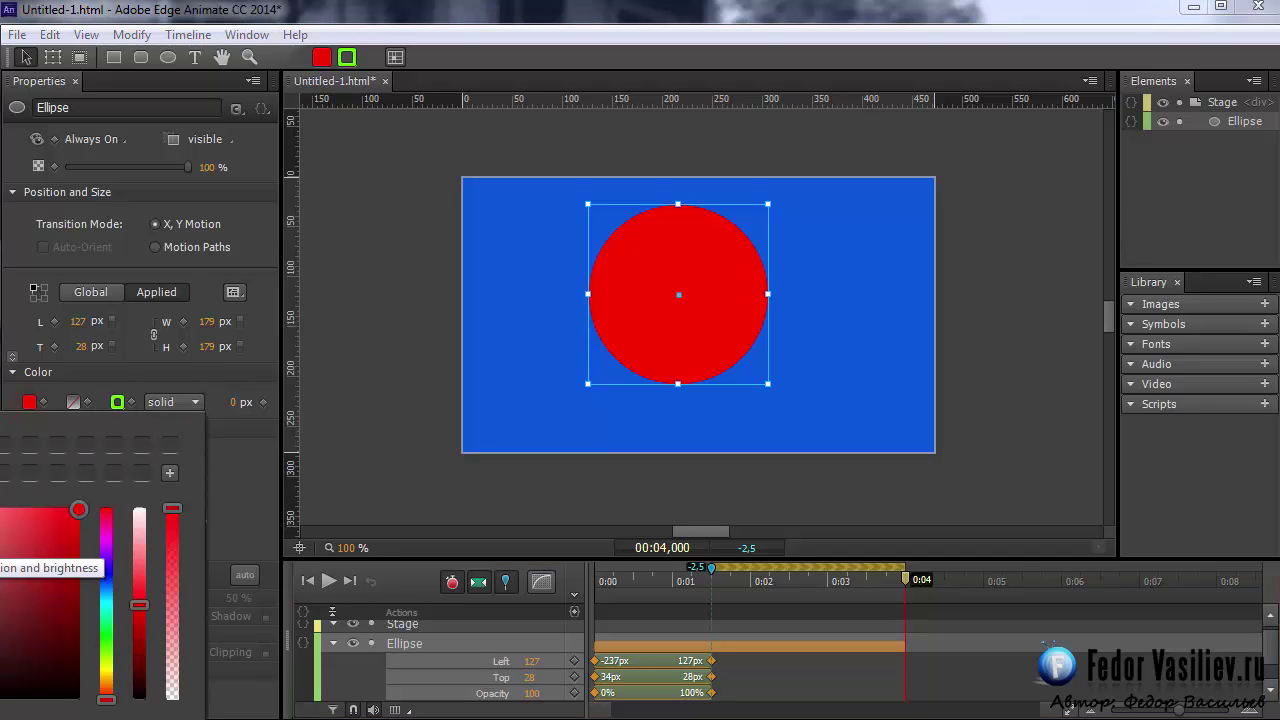
{"action": "left_click_drag", "start_coordinate": [0, 411], "coordinate": [297, 156]}
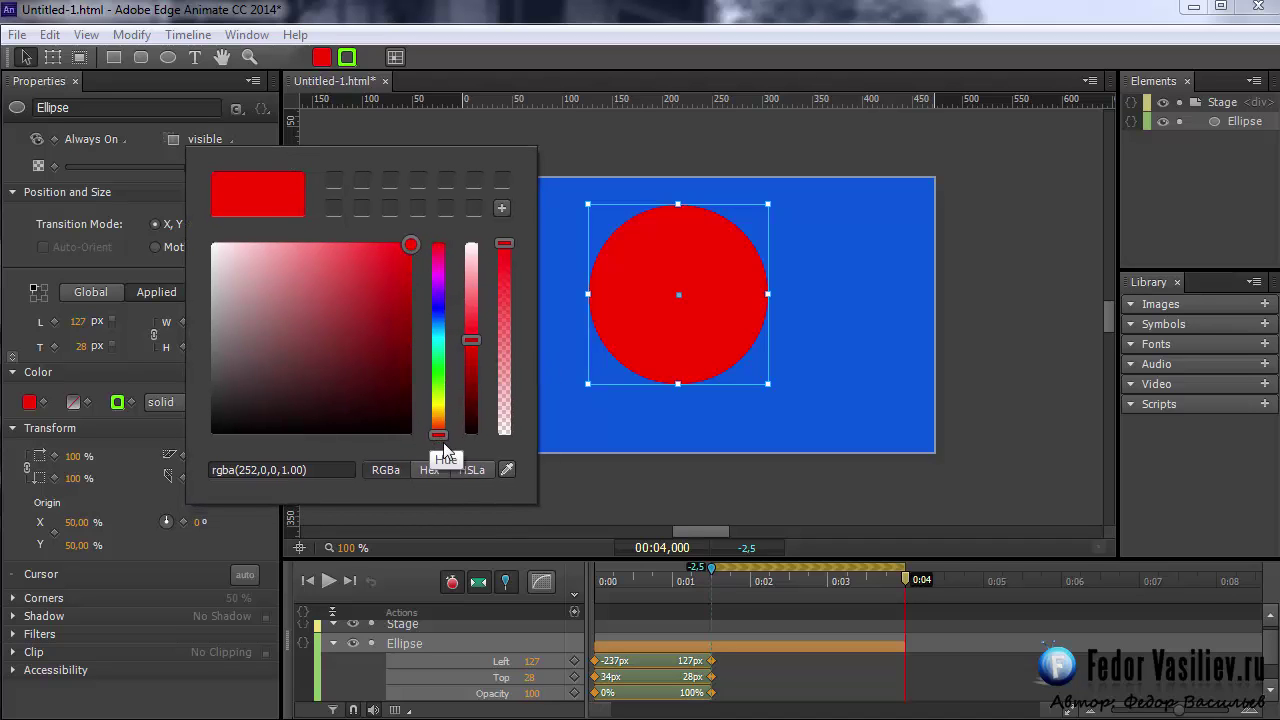
{"action": "mouse_move", "coordinate": [438, 434]}
{"action": "left_mouse_down"}
{"action": "mouse_move", "coordinate": [435, 258]}
{"action": "mouse_move", "coordinate": [443, 412]}
{"action": "left_mouse_up"}
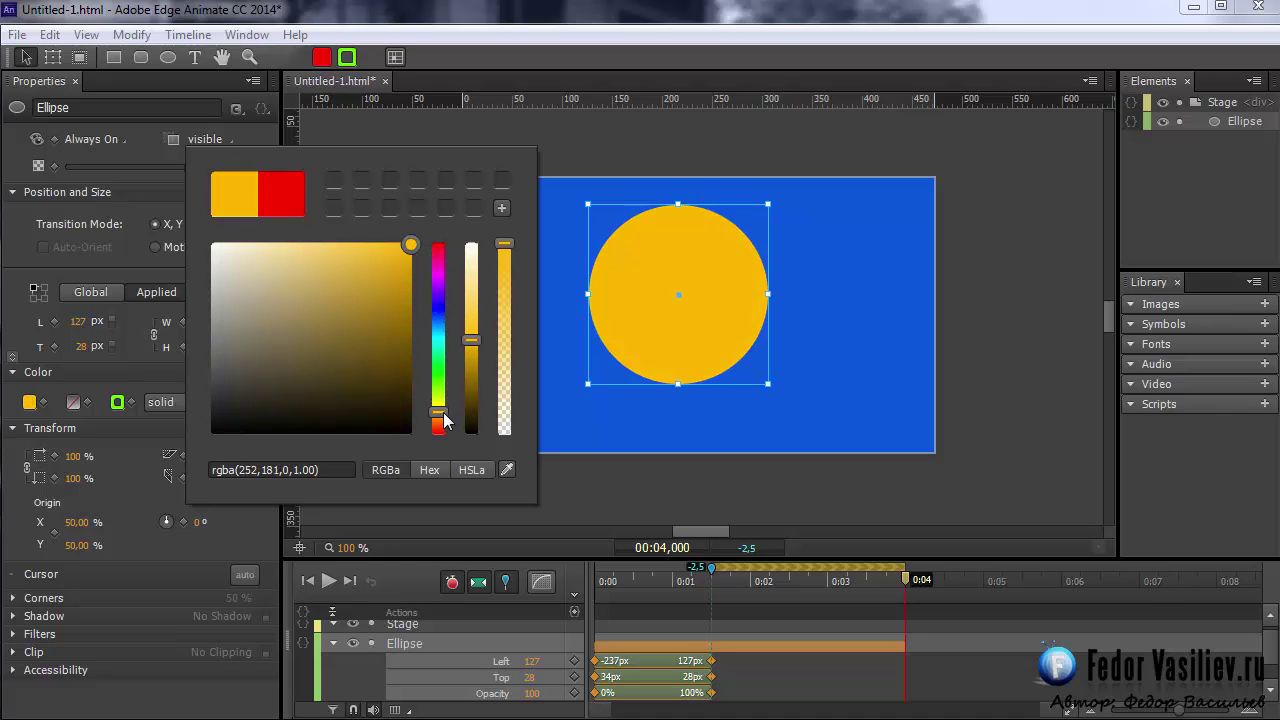
{"action": "left_click", "coordinate": [576, 140]}
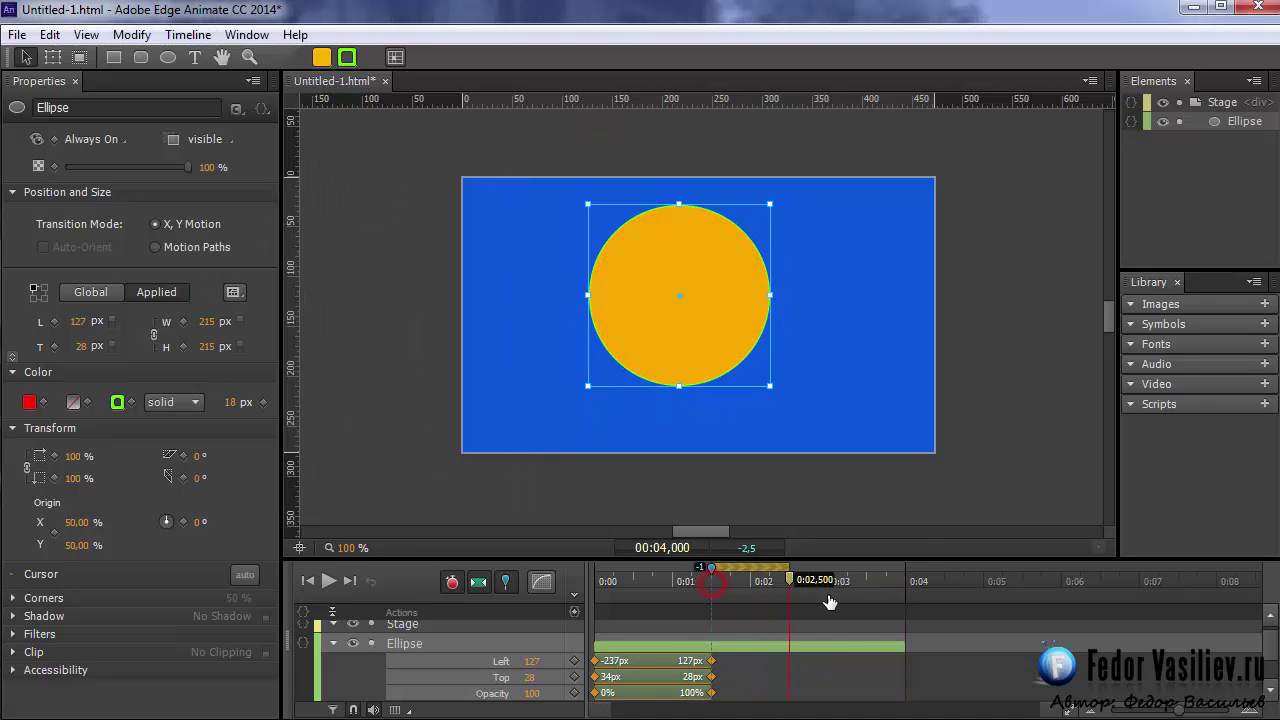
Step: Turn off the Pin, play the animation from the beginning, and scrub through the color change back to 0:01.5
{"action": "mouse_move", "coordinate": [906, 606]}
{"action": "left_mouse_down"}
{"action": "mouse_move", "coordinate": [714, 614]}
{"action": "mouse_move", "coordinate": [903, 630]}
{"action": "mouse_move", "coordinate": [605, 646]}
{"action": "mouse_move", "coordinate": [910, 666]}
{"action": "mouse_move", "coordinate": [592, 664]}
{"action": "left_mouse_up"}
{"action": "left_click", "coordinate": [505, 581]}
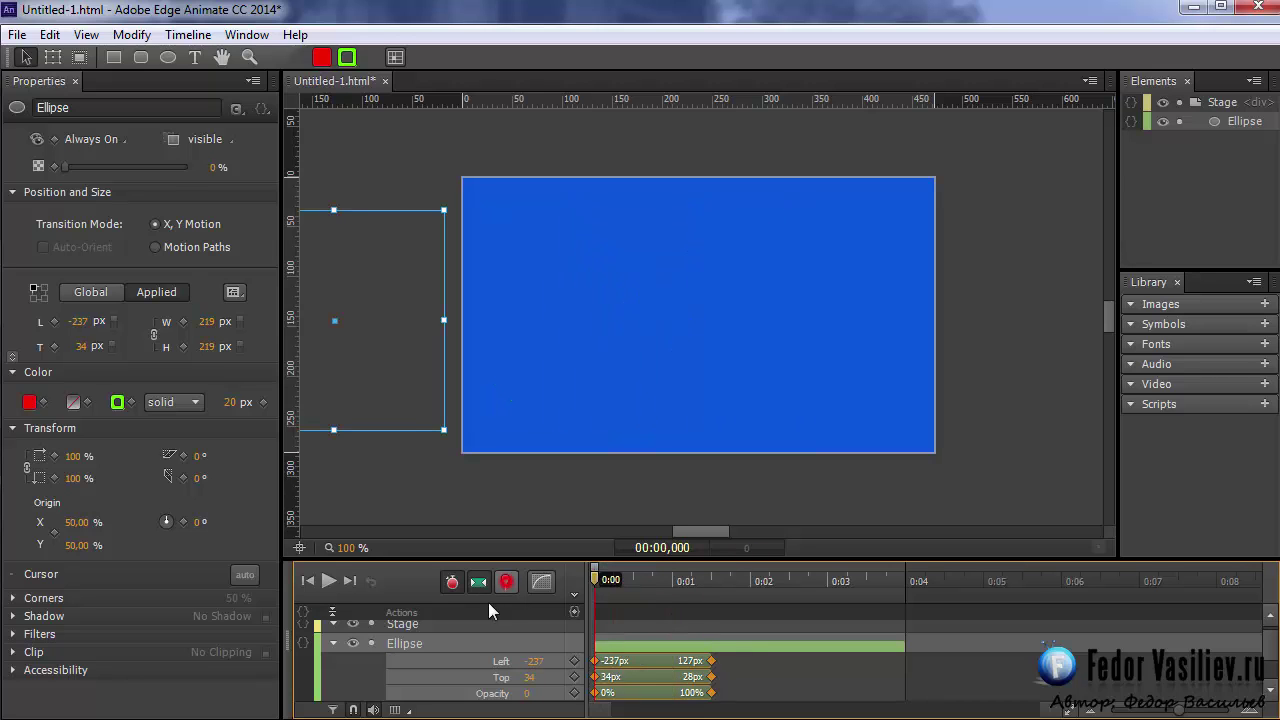
{"action": "left_click", "coordinate": [328, 581]}
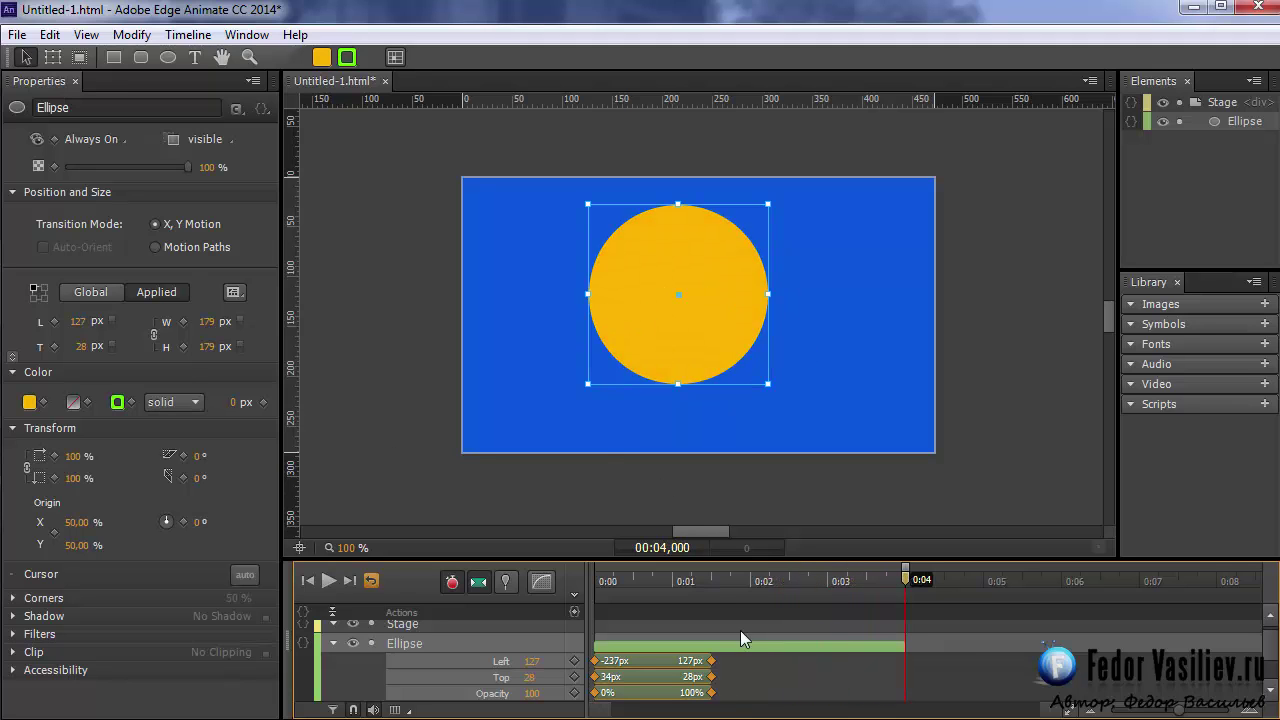
{"action": "key", "text": "space"}
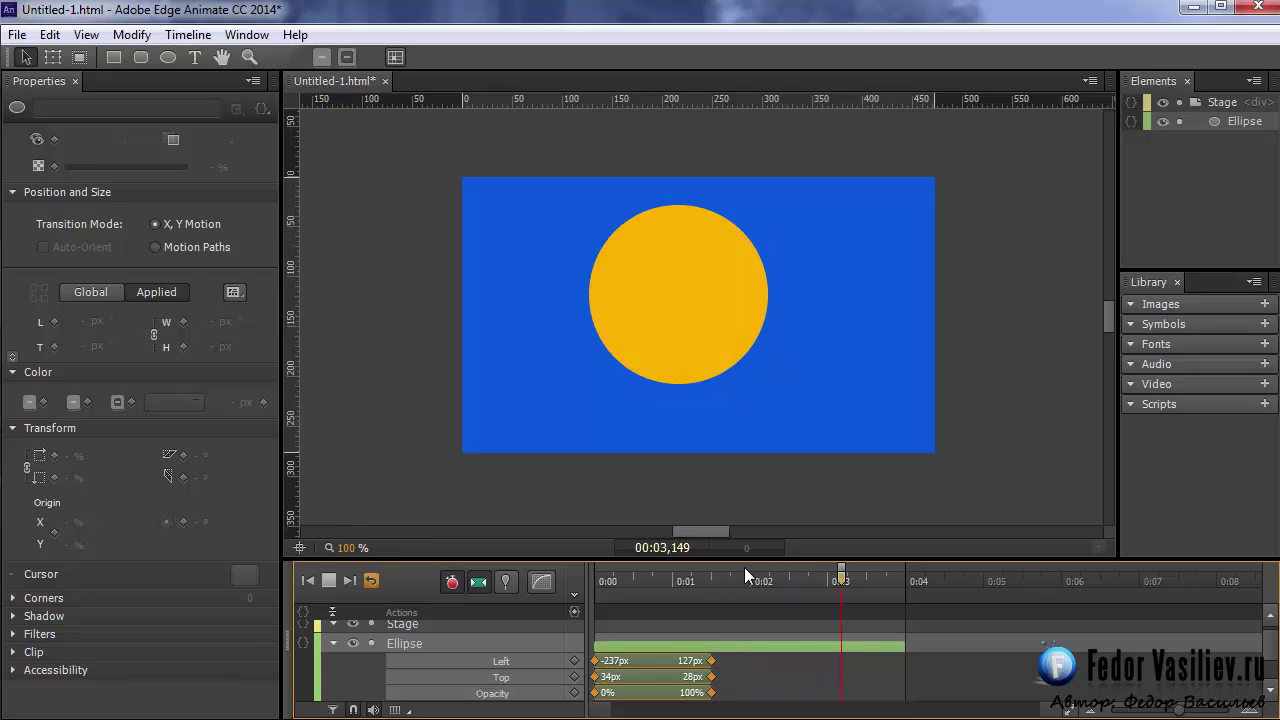
{"action": "left_click_drag", "start_coordinate": [620, 581], "coordinate": [839, 593]}
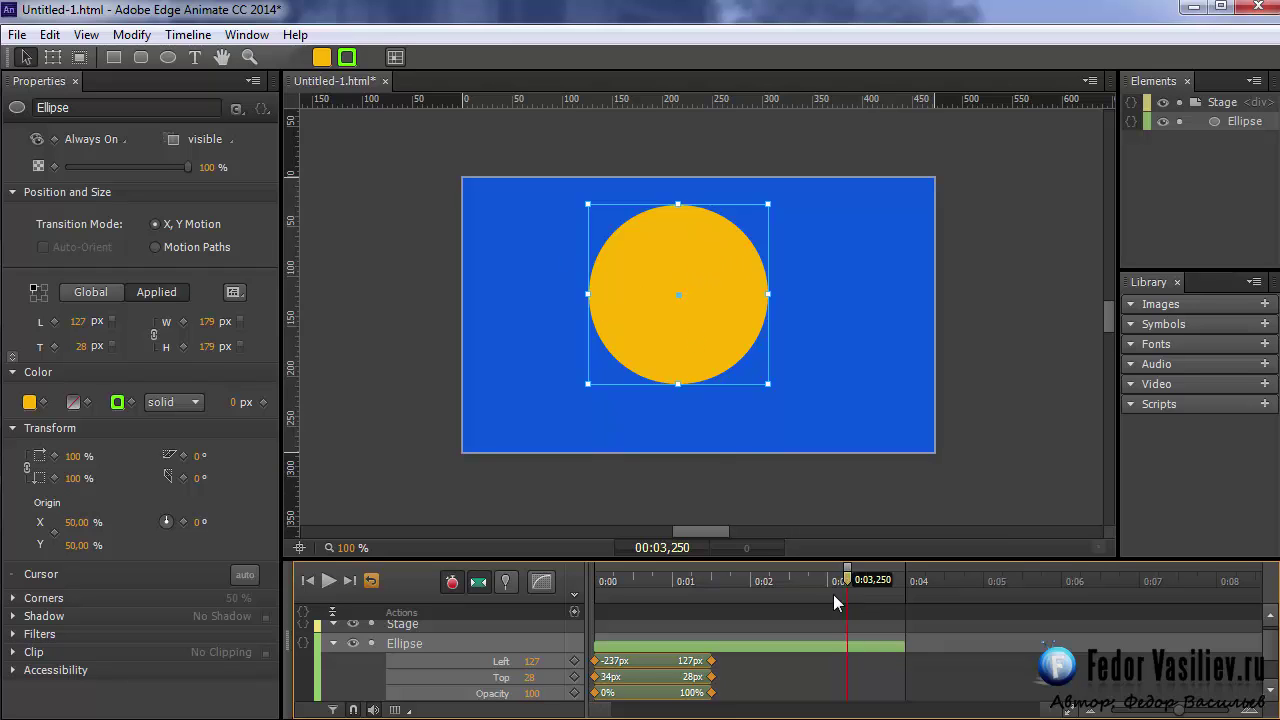
{"action": "mouse_move", "coordinate": [845, 575]}
{"action": "left_mouse_down"}
{"action": "mouse_move", "coordinate": [894, 580]}
{"action": "mouse_move", "coordinate": [600, 606]}
{"action": "mouse_move", "coordinate": [712, 605]}
{"action": "left_mouse_up"}
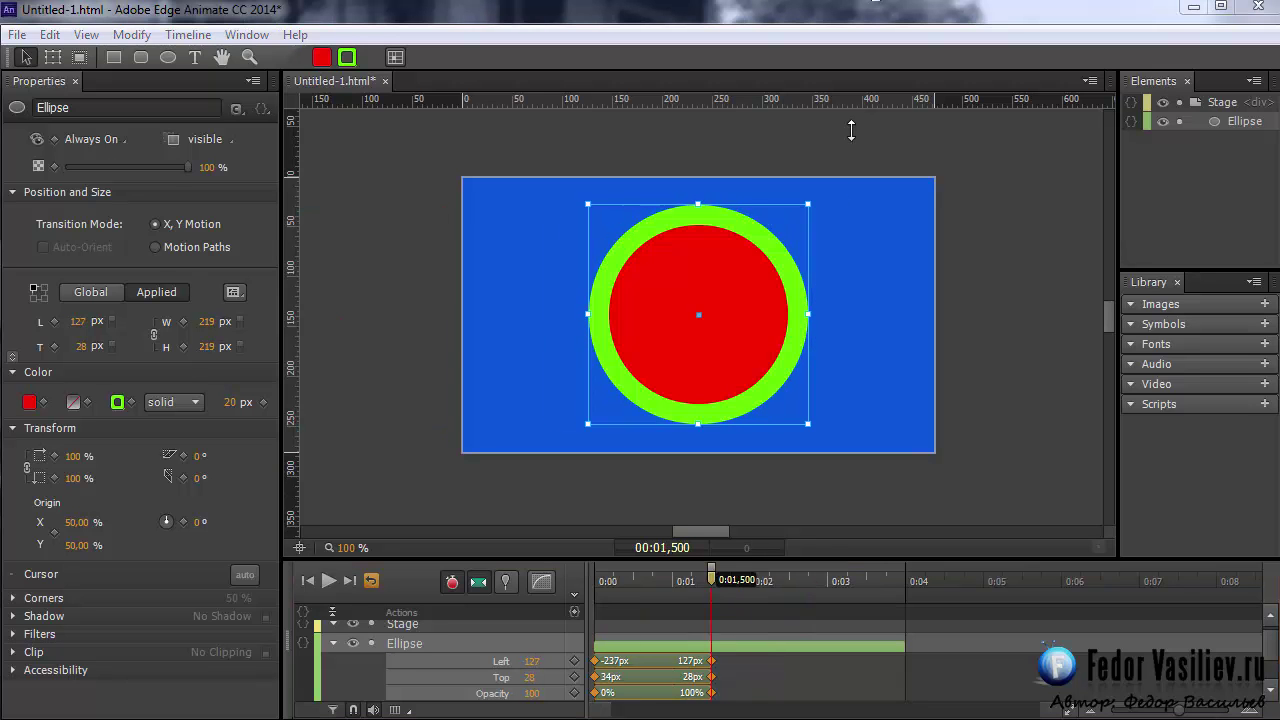